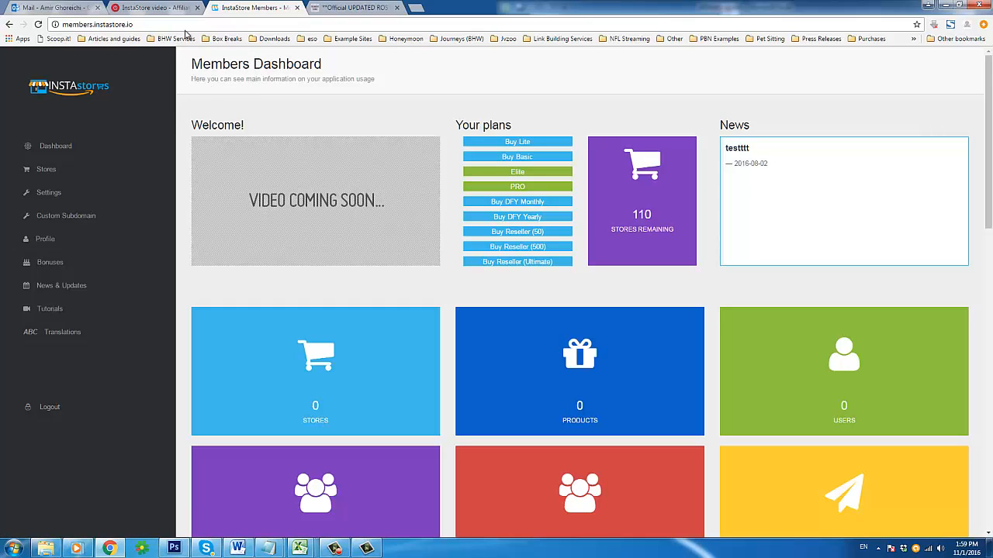
Step: Examine the Members Dashboard, from its heading and Welcome section down to the store, product and visit statistics tiles
triple_click(207, 66)
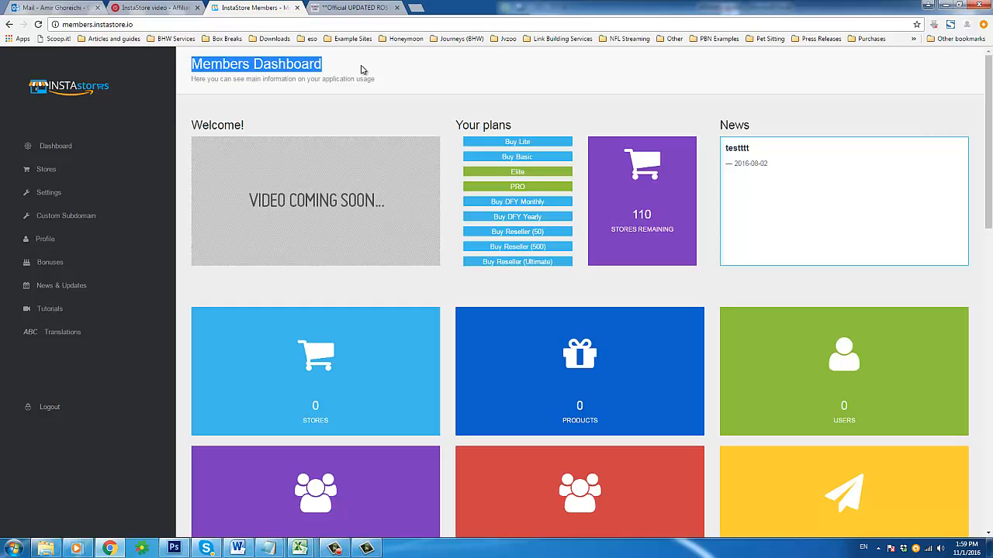
left_click_drag(355, 78, 377, 81)
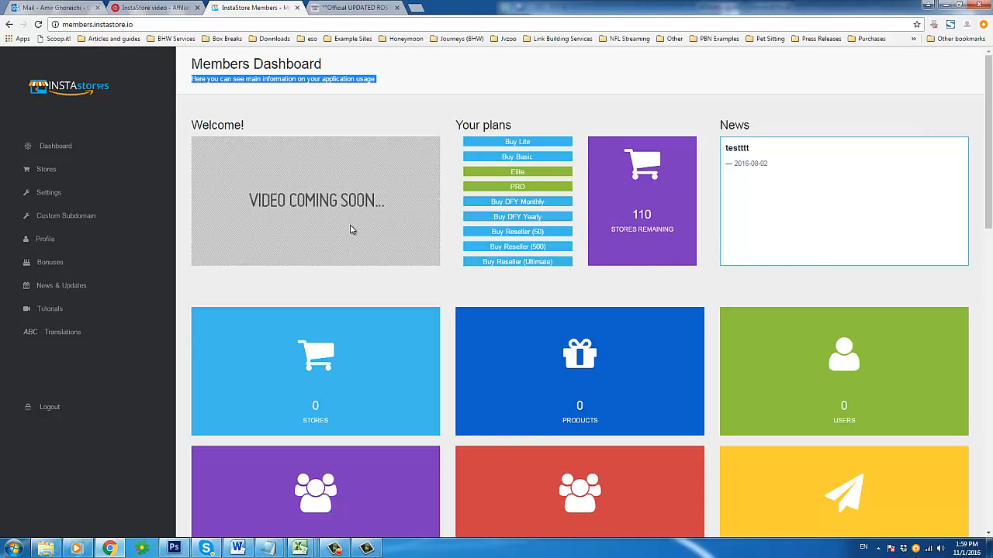
left_click_drag(354, 79, 197, 81)
mouse_move(248, 125)
left_mouse_down()
mouse_move(208, 127)
mouse_move(250, 126)
left_mouse_up()
double_click(232, 128)
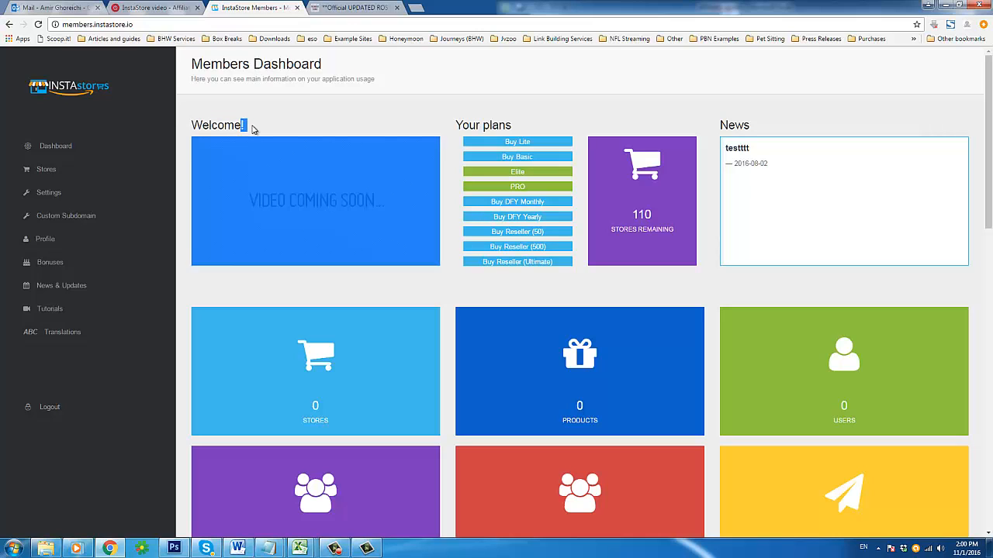
left_click(276, 129)
double_click(241, 126)
left_click(240, 126)
double_click(240, 126)
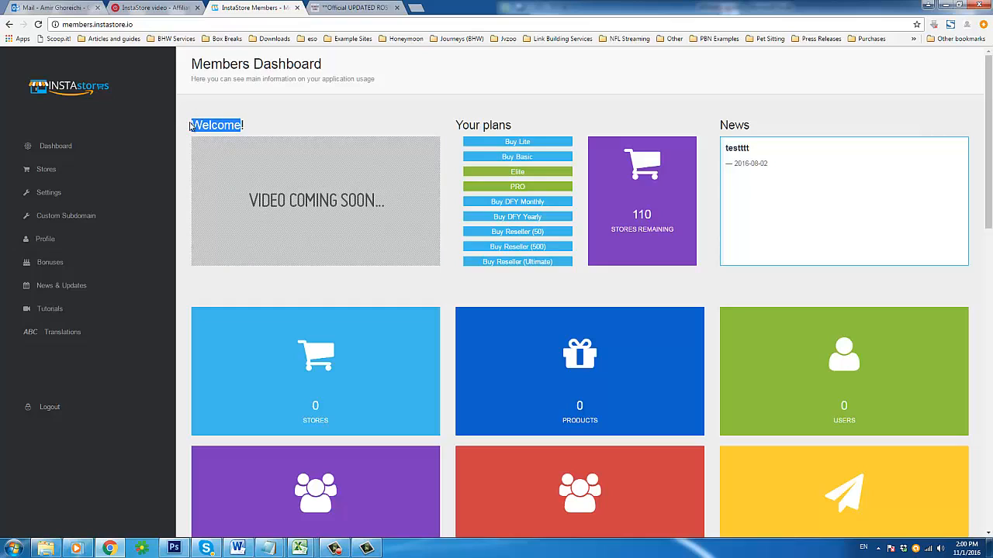
left_click(291, 126)
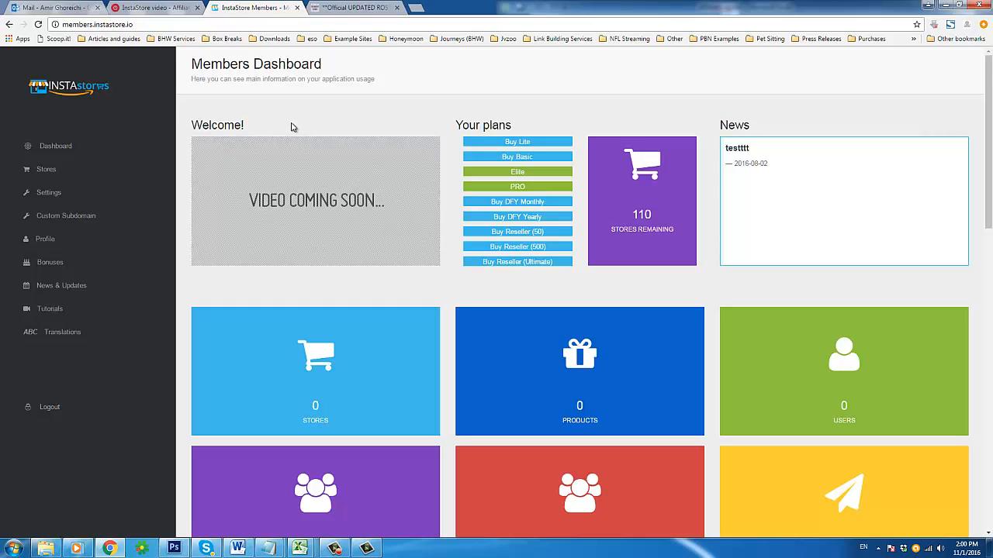
left_click_drag(276, 124, 195, 130)
triple_click(242, 125)
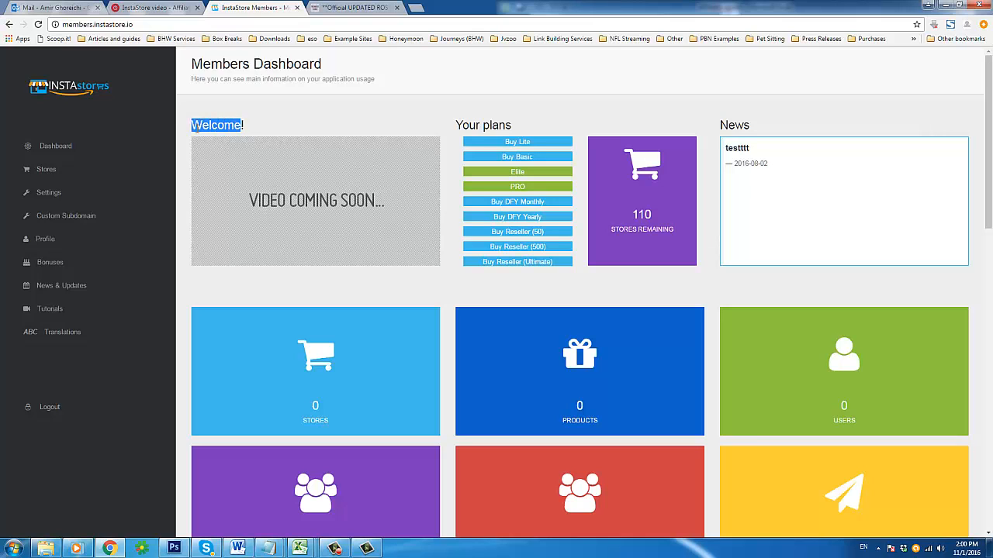
left_click(254, 130)
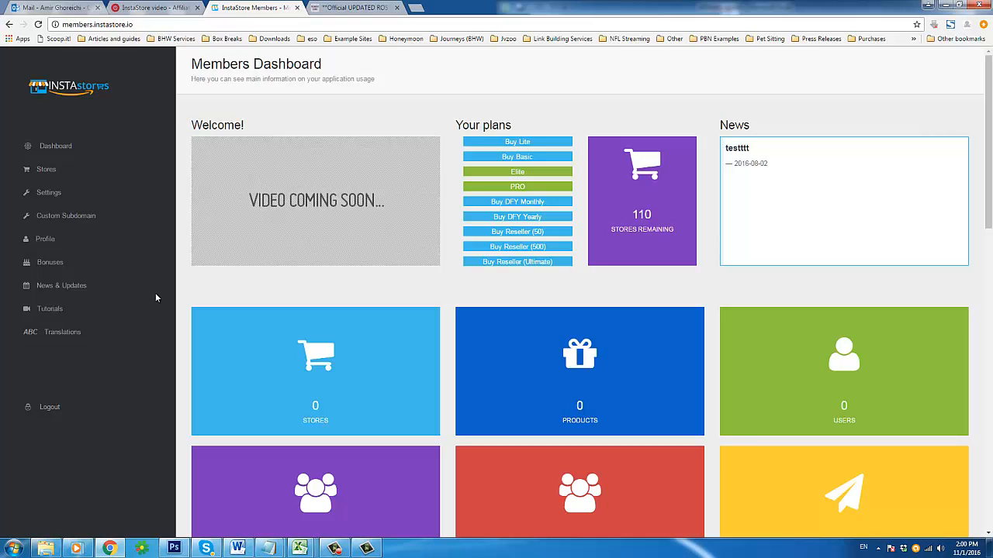
scroll(155, 303, "down", 1)
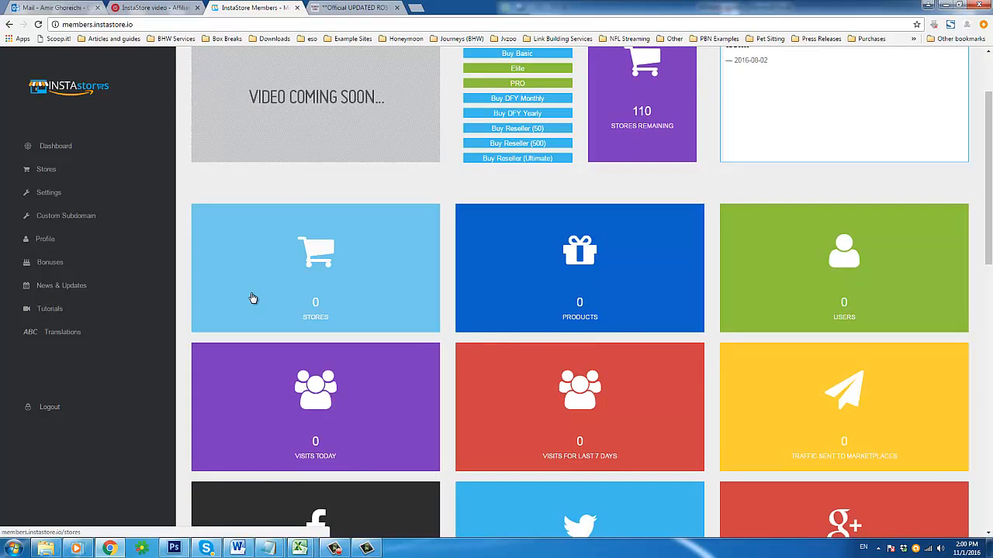
scroll(253, 297, "down", 1)
scroll(253, 299, "up", 2)
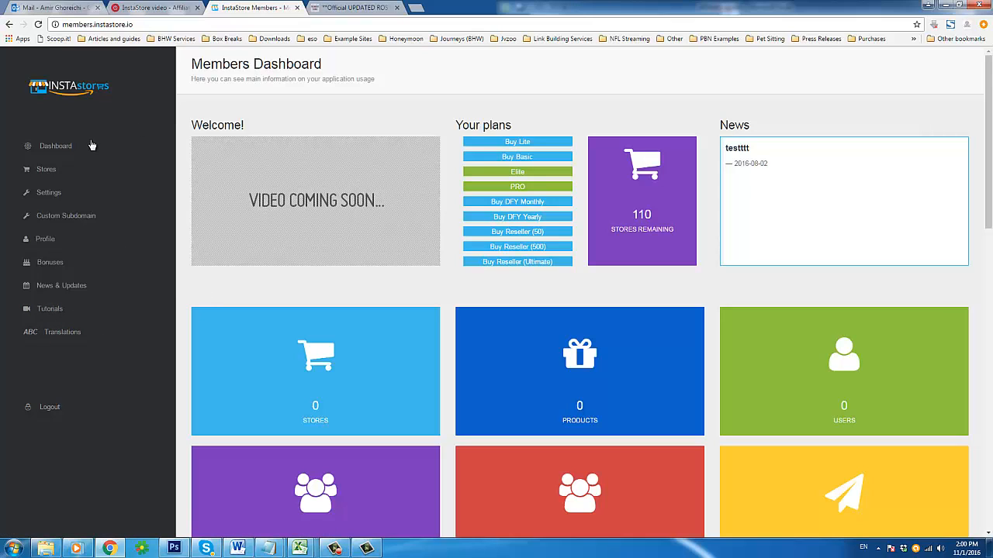
Step: Open the Tutorials page of the members area and reload it
left_click(54, 316)
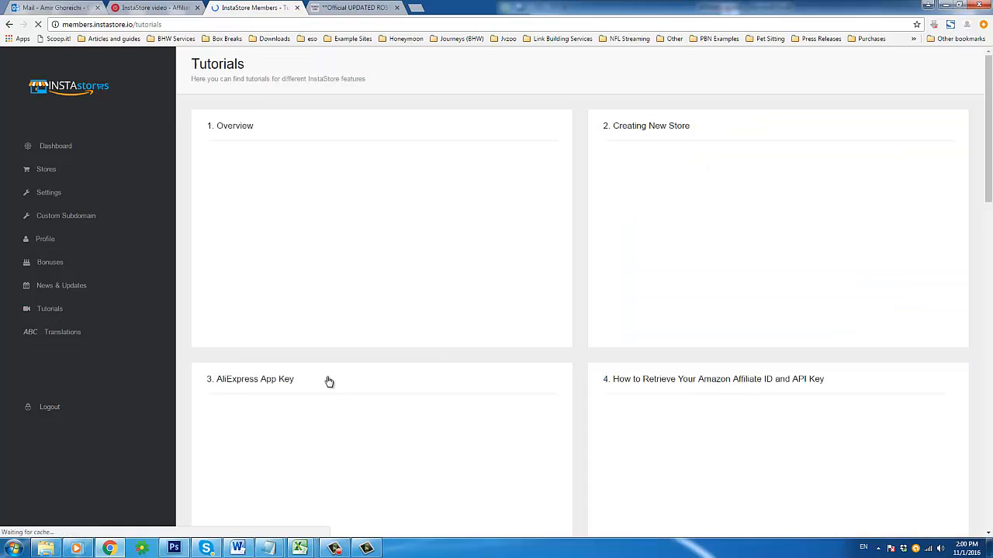
left_click(306, 367)
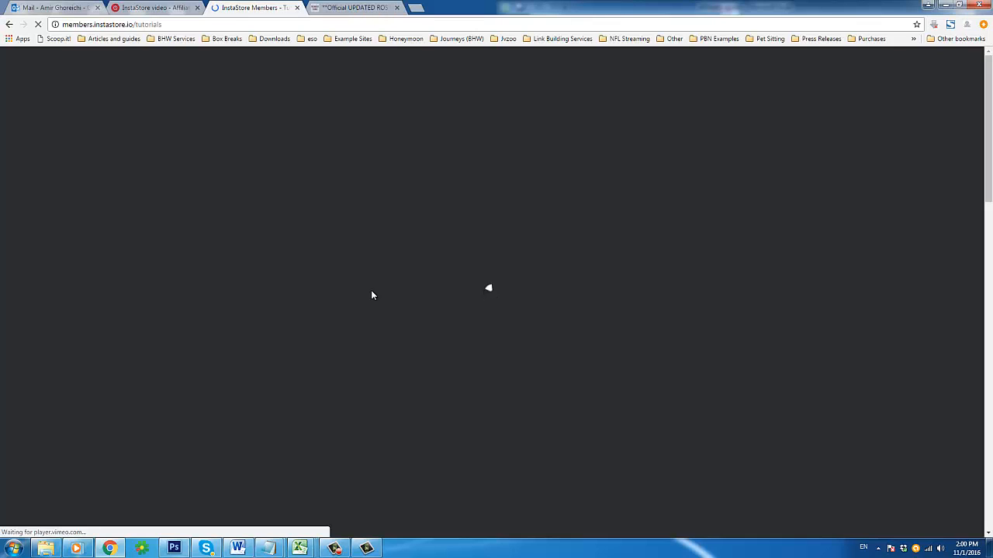
left_click(252, 24)
key("Return")
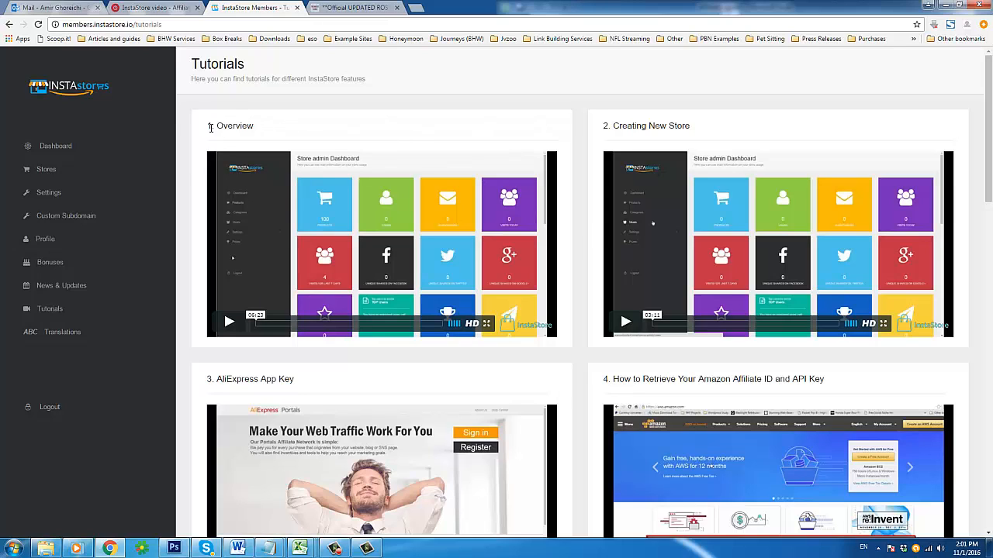
Step: Look through the tutorial videos from Overview and Creating New Store to Facebook Pixel And Google Analytics
left_click_drag(210, 128, 276, 116)
left_click_drag(610, 128, 700, 129)
double_click(634, 129)
left_click_drag(633, 128, 676, 129)
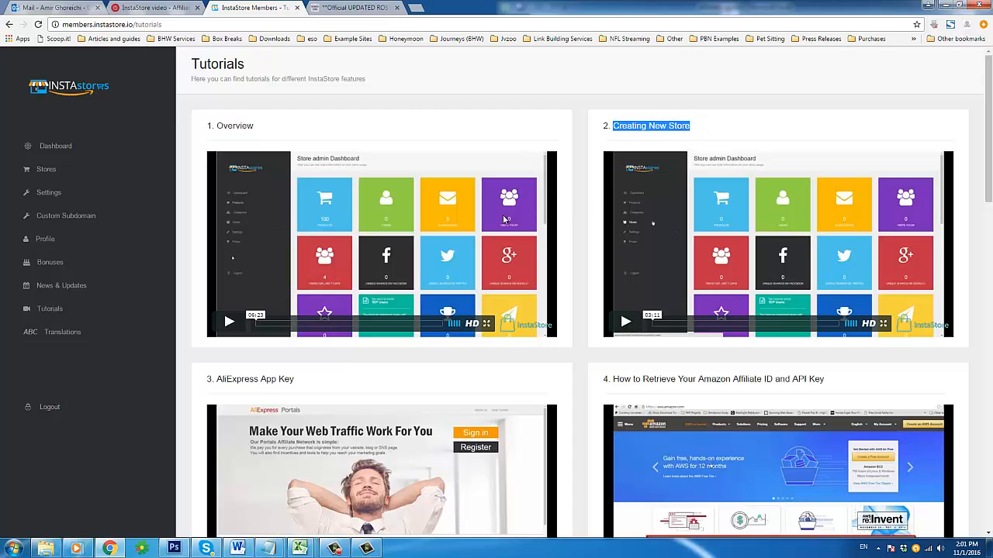
scroll(504, 221, "down", 3)
left_click(619, 165)
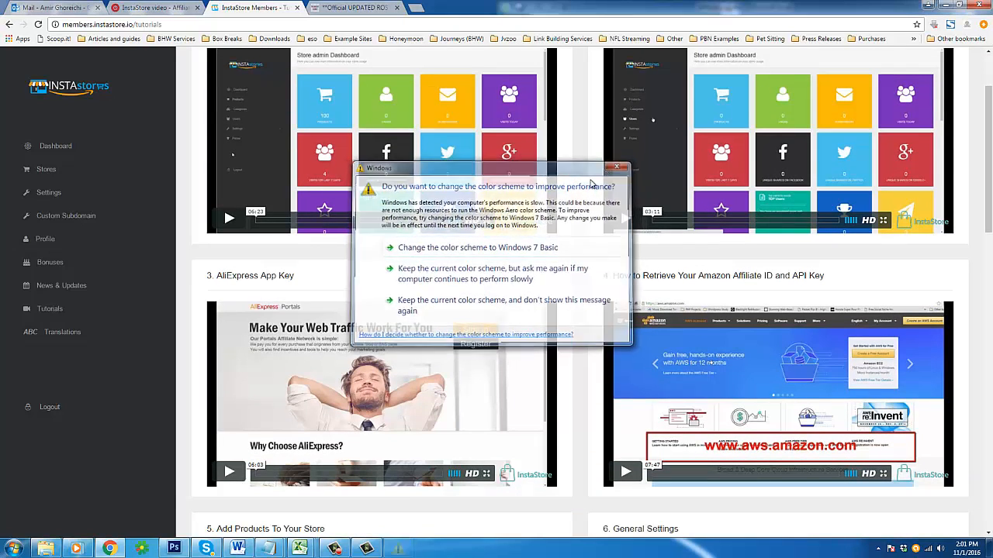
scroll(390, 252, "down", 5)
scroll(390, 253, "down", 6)
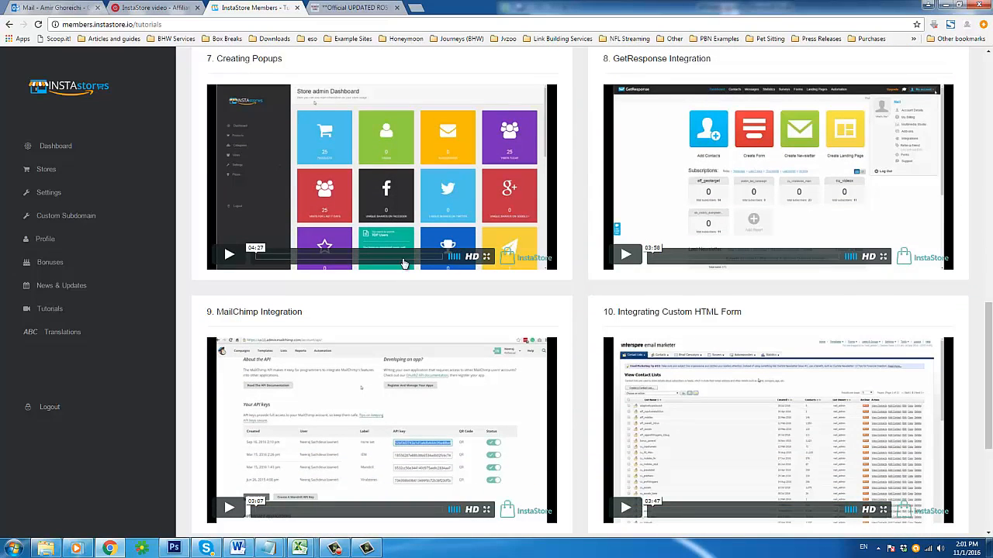
scroll(361, 273, "down", 2)
scroll(361, 273, "down", 2)
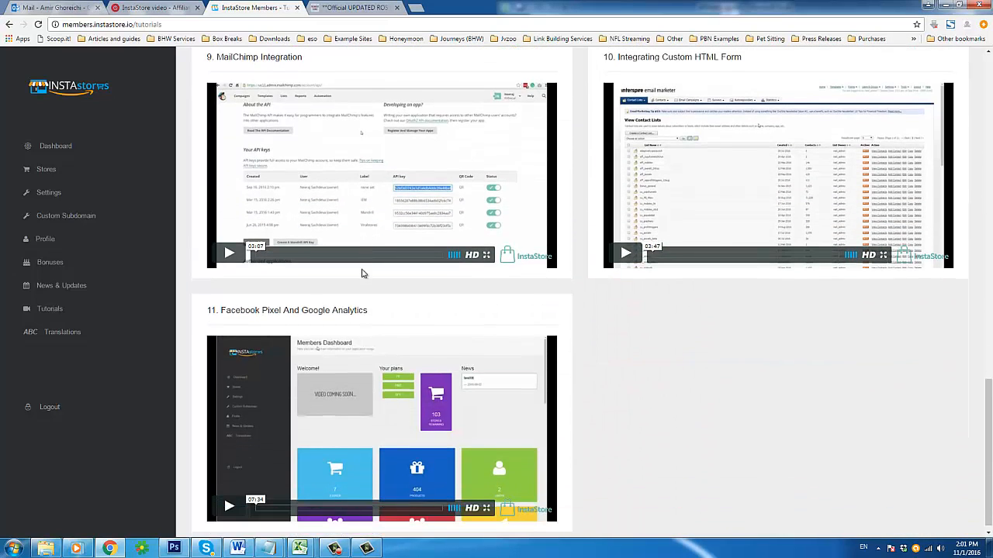
Step: Review the tutorial titles in reverse, including GetResponse Integration, back to Creating New Store
scroll(598, 160, "up", 2)
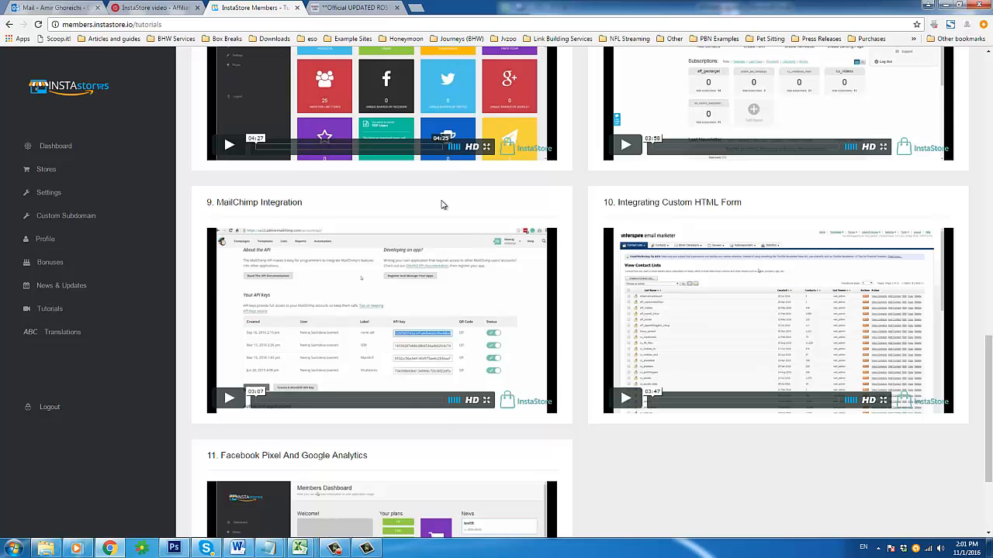
scroll(443, 204, "up", 3)
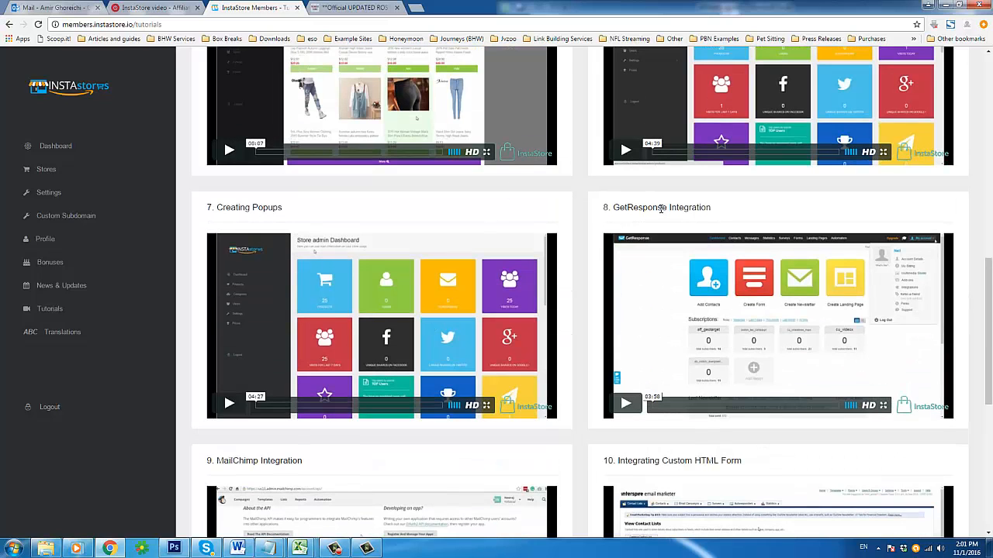
left_click_drag(613, 208, 711, 208)
scroll(415, 312, "up", 3)
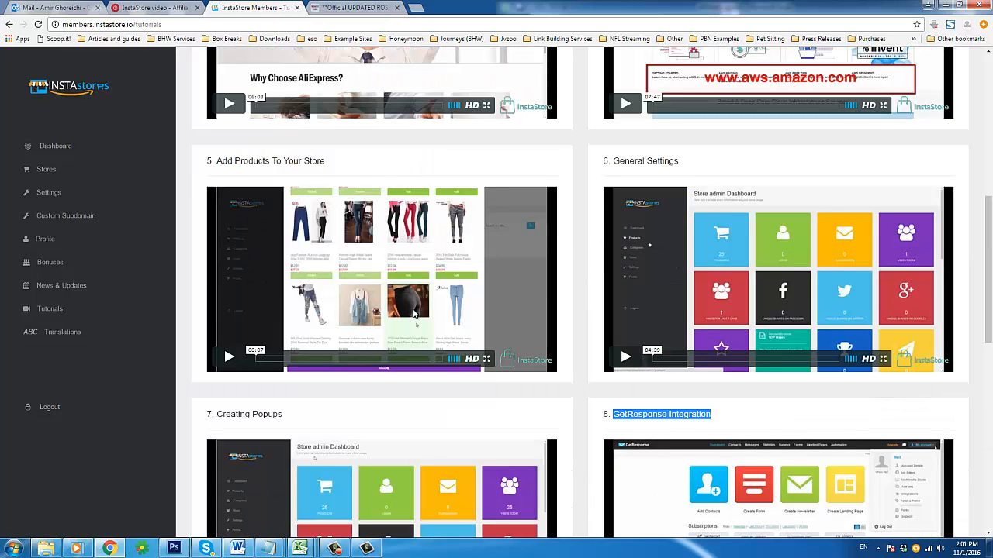
scroll(372, 179, "up", 3)
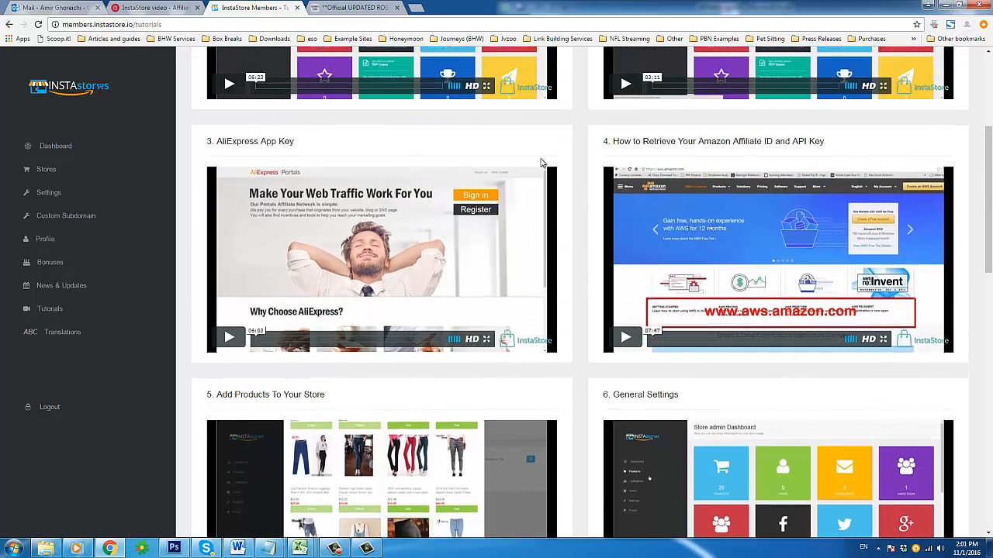
scroll(511, 153, "up", 4)
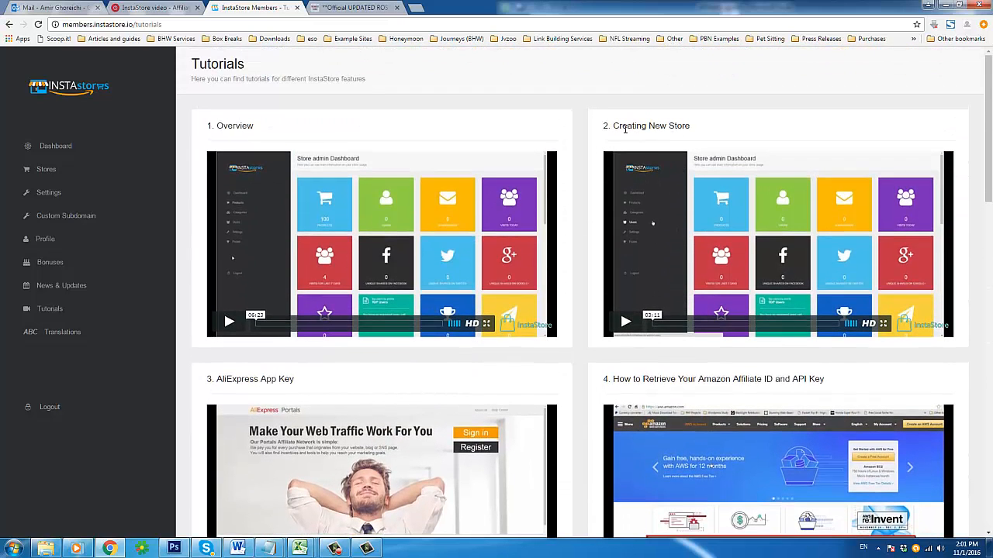
mouse_move(612, 126)
left_mouse_down()
mouse_move(740, 131)
mouse_move(596, 134)
left_mouse_up()
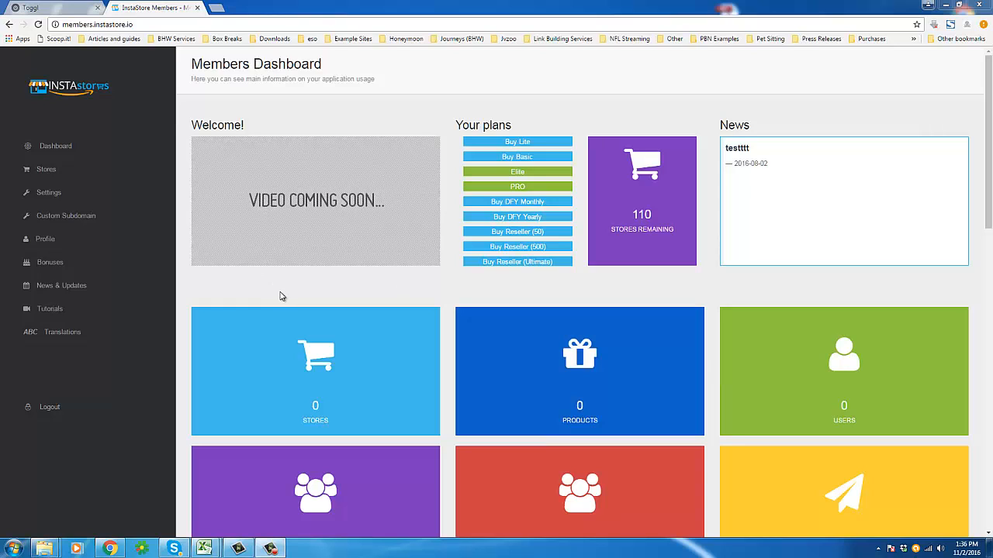
Step: Examine the Members Dashboard title and its Welcome section
triple_click(223, 64)
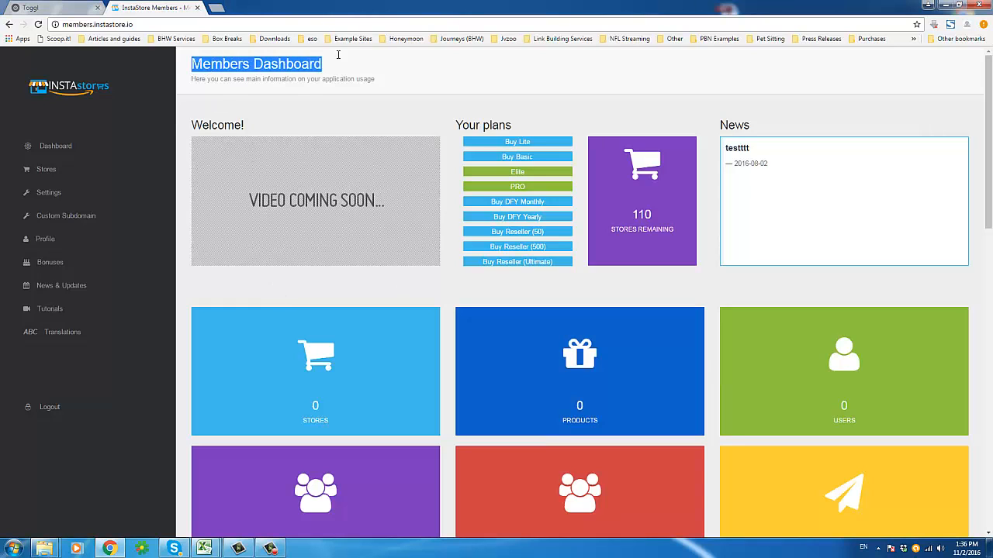
left_click(234, 124)
left_click_drag(235, 124, 197, 127)
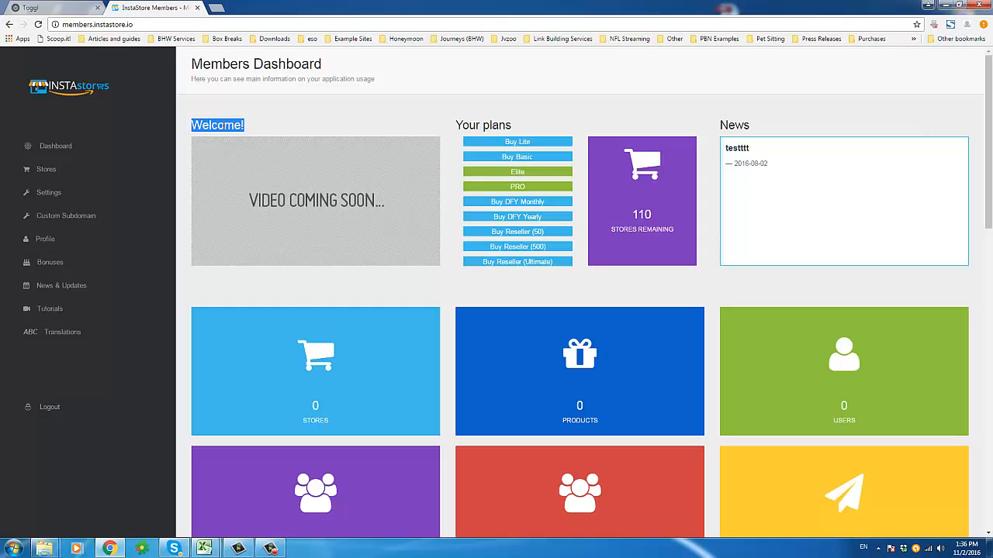
left_click_drag(220, 125, 245, 125)
left_click(258, 127)
double_click(210, 125)
left_click(258, 125)
left_click(242, 124)
left_click(197, 128)
left_click(250, 127)
left_click_drag(250, 126, 188, 126)
left_click(194, 126)
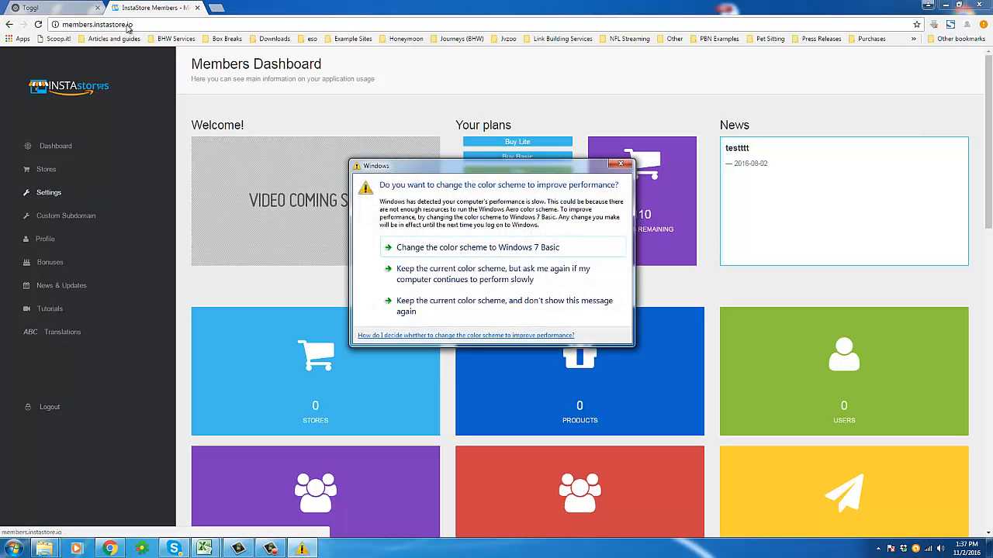
left_click(44, 197)
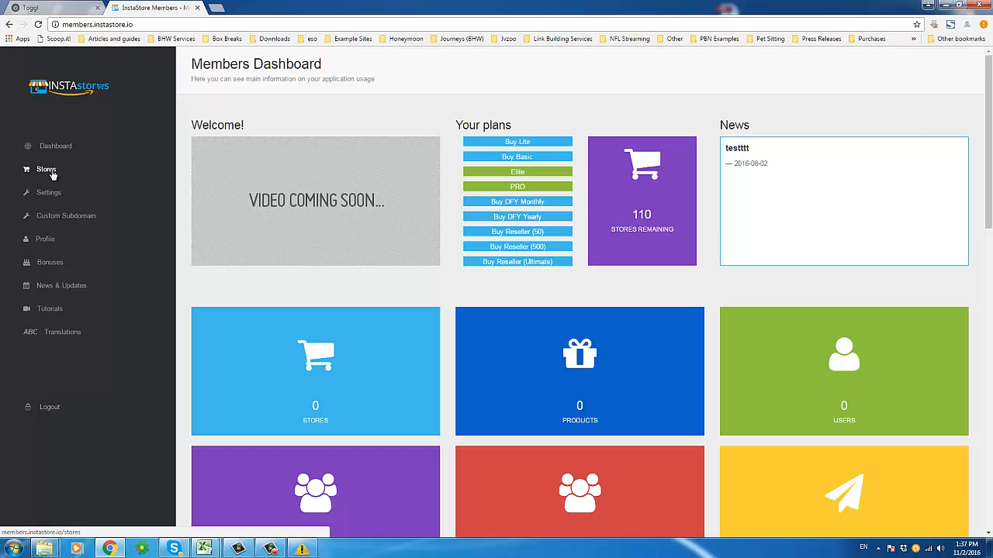
Step: Open the Stores list and check how many stores remain available
left_click(52, 172)
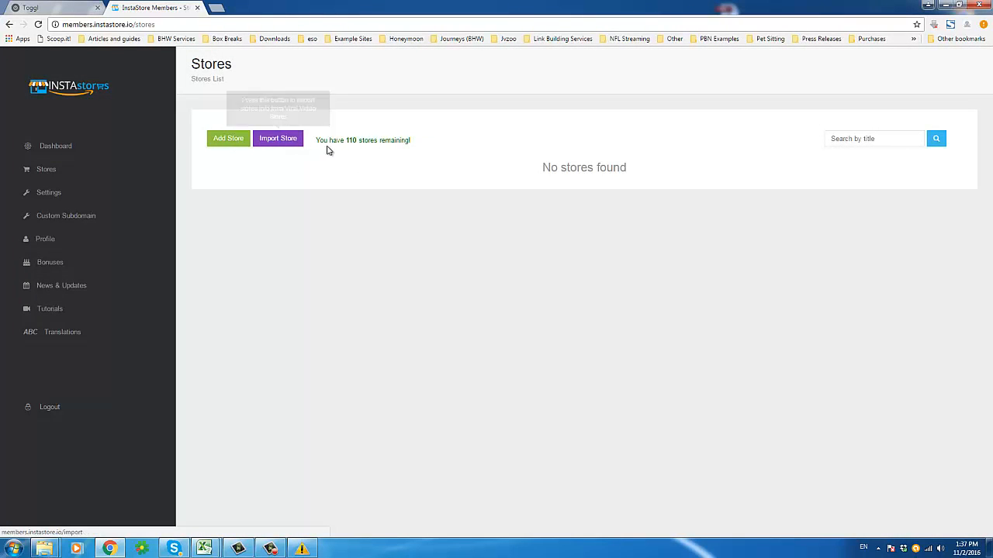
left_click_drag(317, 140, 419, 146)
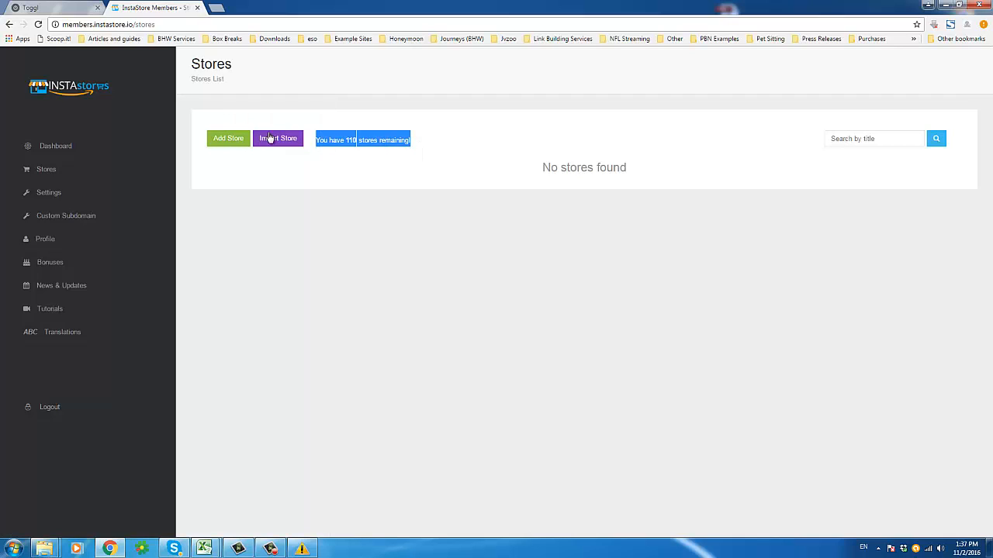
left_click_drag(317, 140, 357, 140)
left_click(339, 141)
left_click(350, 151)
double_click(351, 142)
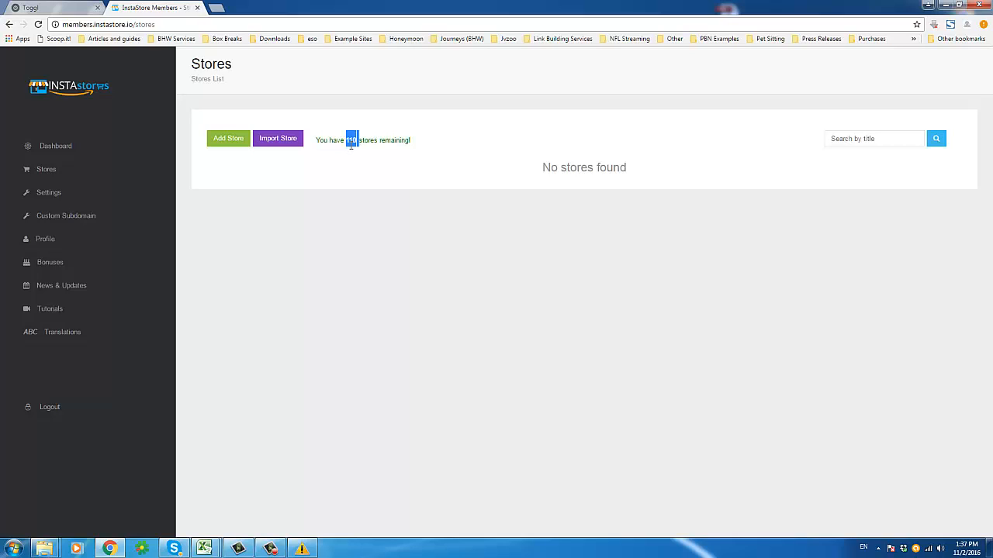
left_click(347, 158)
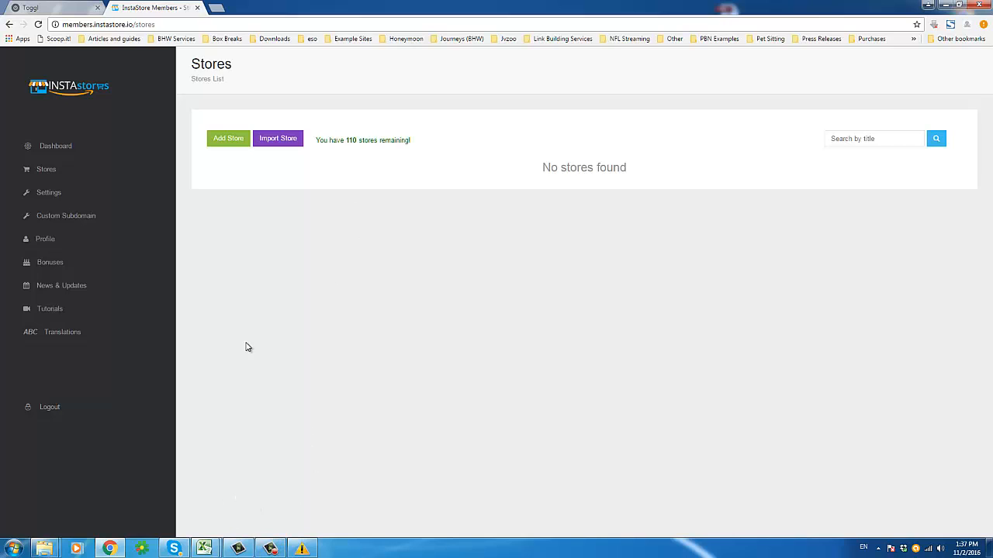
left_click(271, 549)
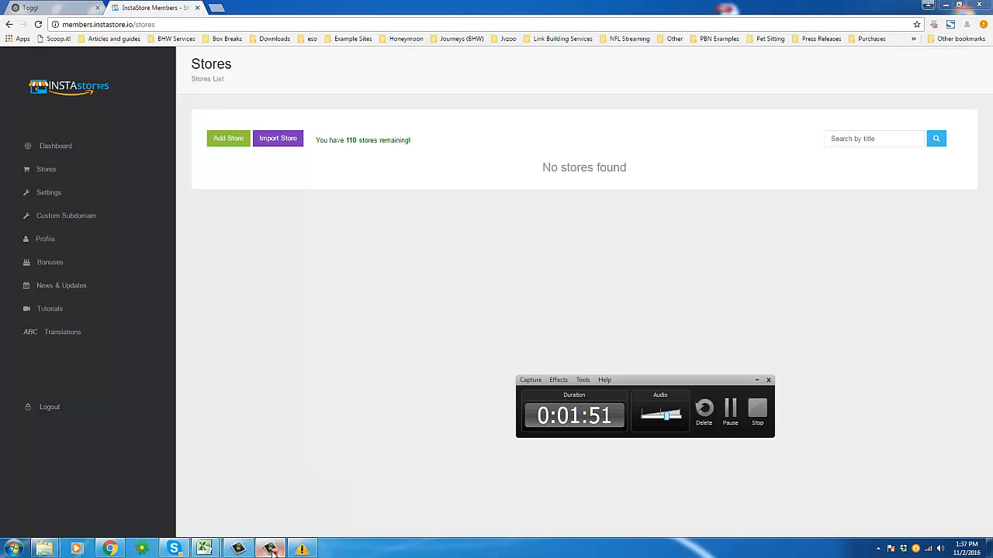
left_click(737, 412)
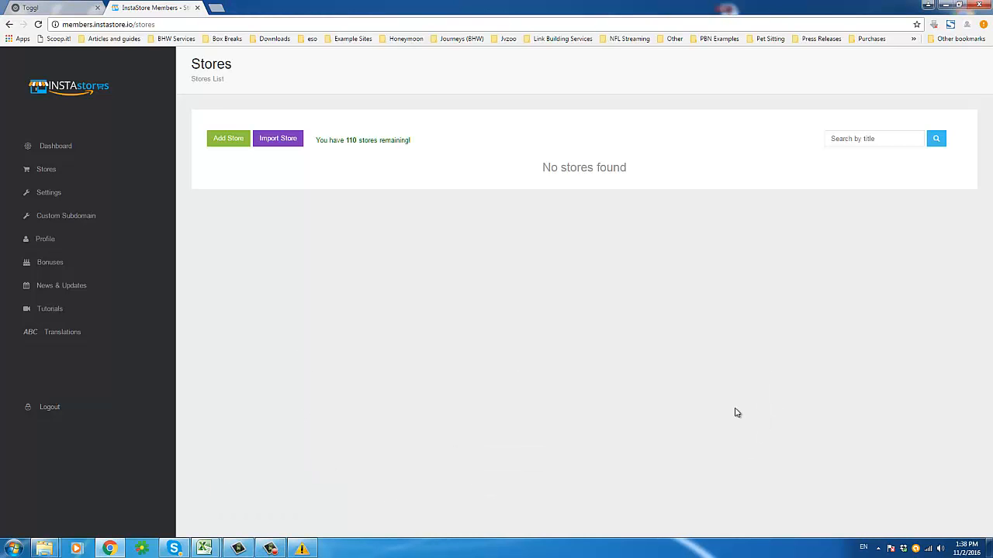
Step: Start adding a new store and read the instruction about specifying its marketplace
left_click(225, 138)
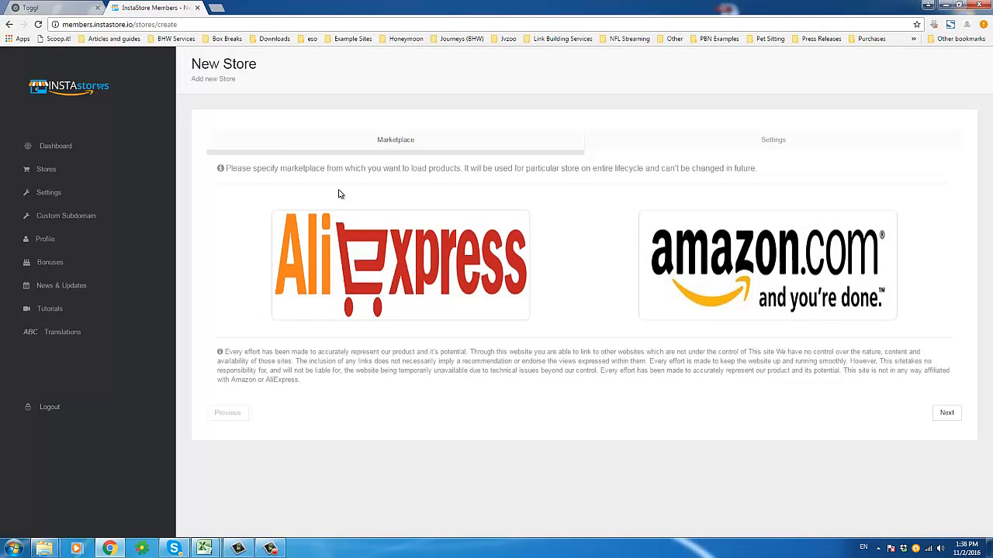
left_click_drag(230, 169, 295, 168)
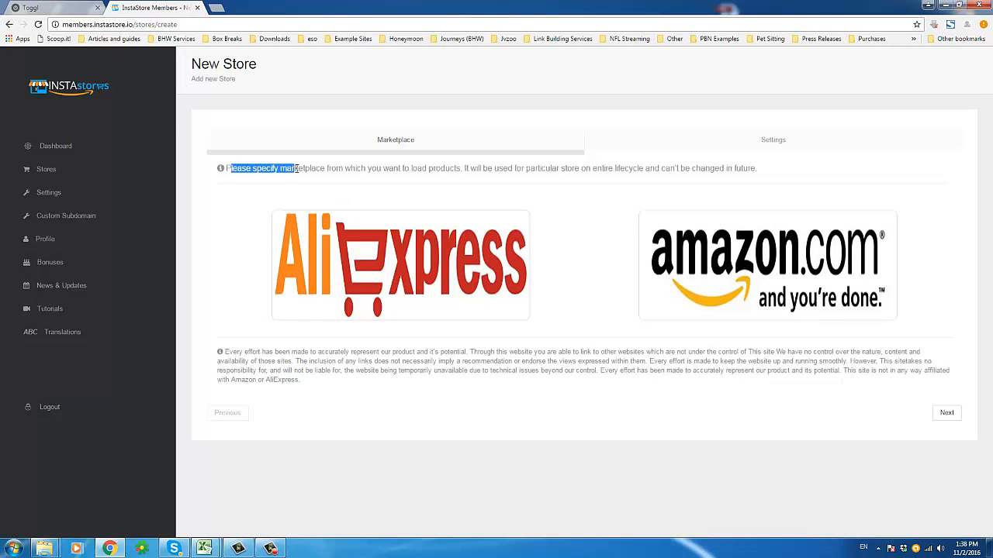
left_click(298, 168)
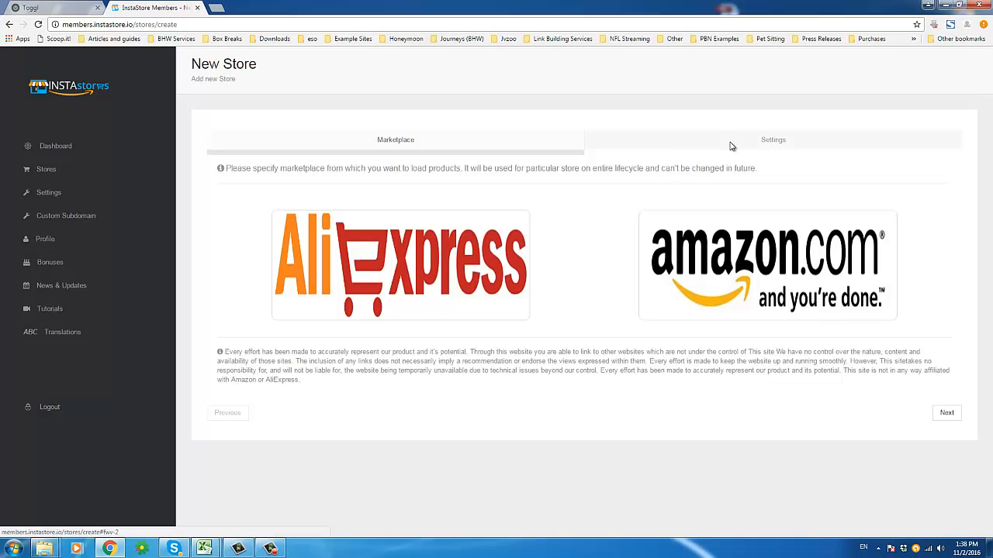
Step: Choose Amazon as the new store's marketplace and title the store "Amazon Test Store #1"
left_click(702, 265)
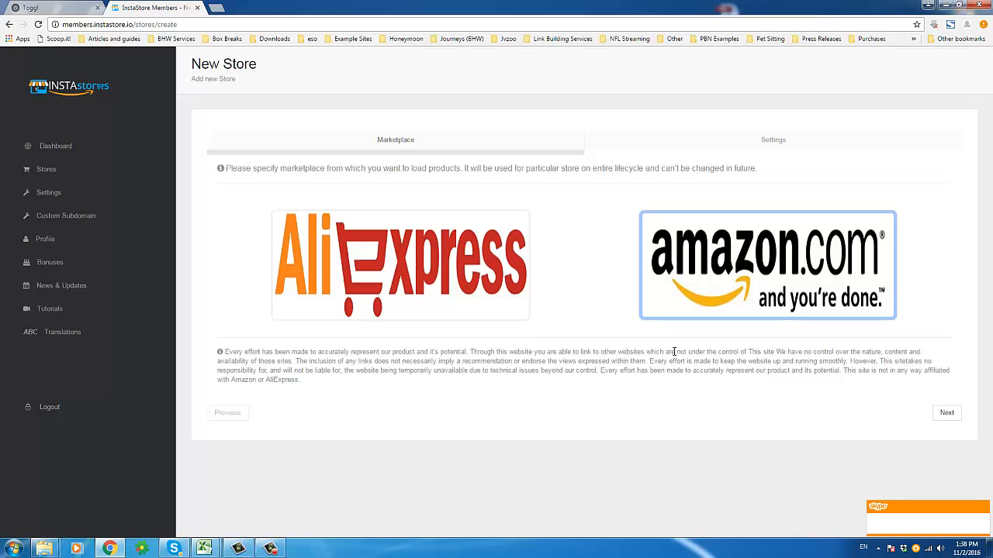
left_click(947, 412)
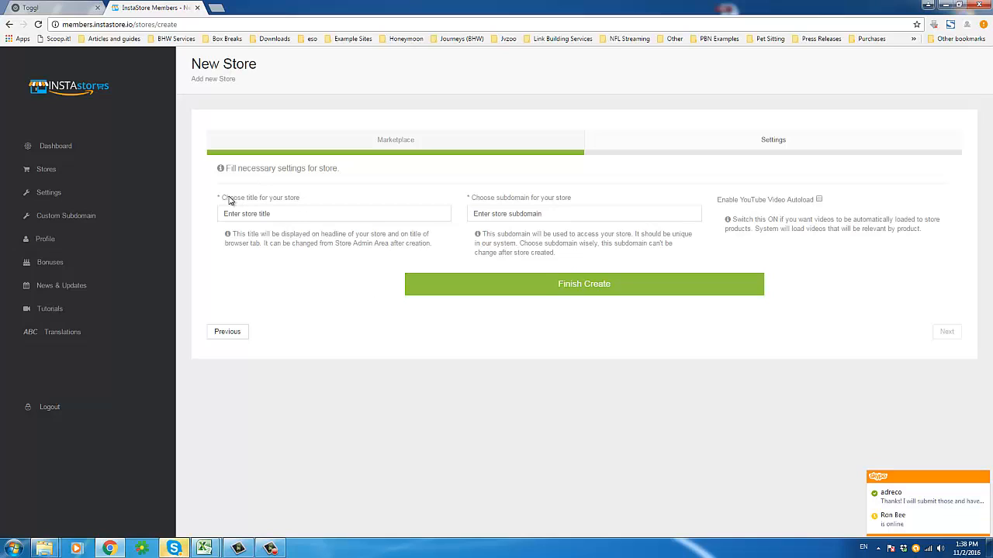
left_click(244, 216)
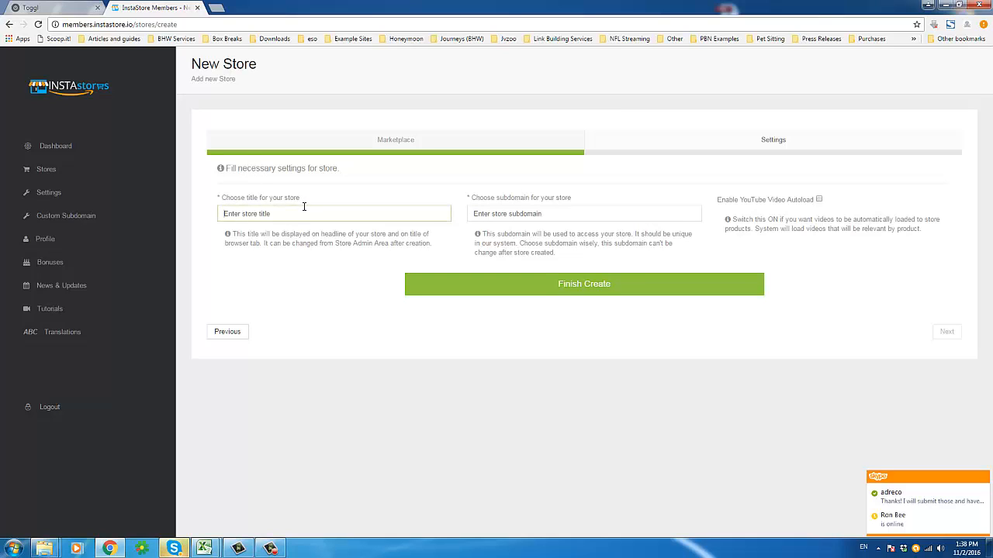
type("Te")
key("BackSpace")
key("BackSpace")
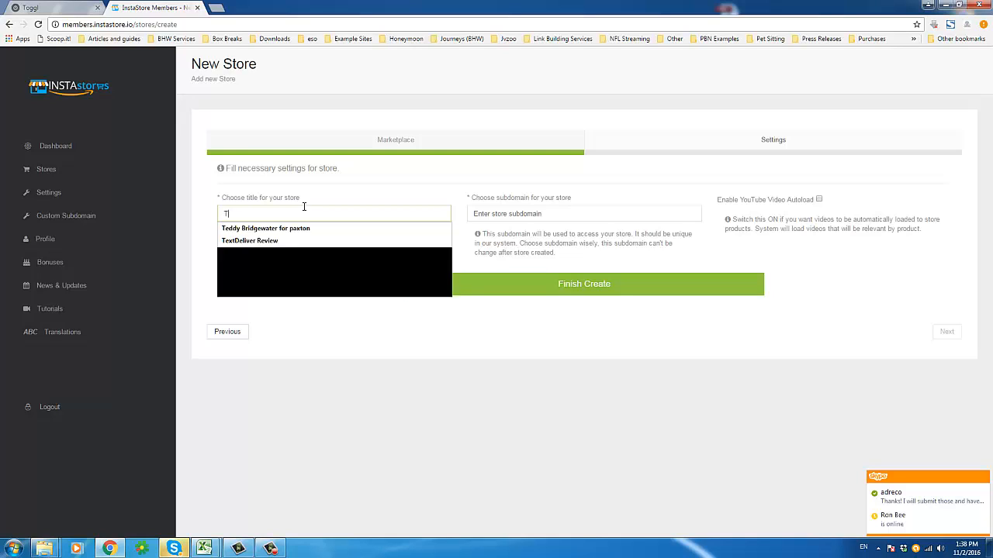
type("Amazon Test ")
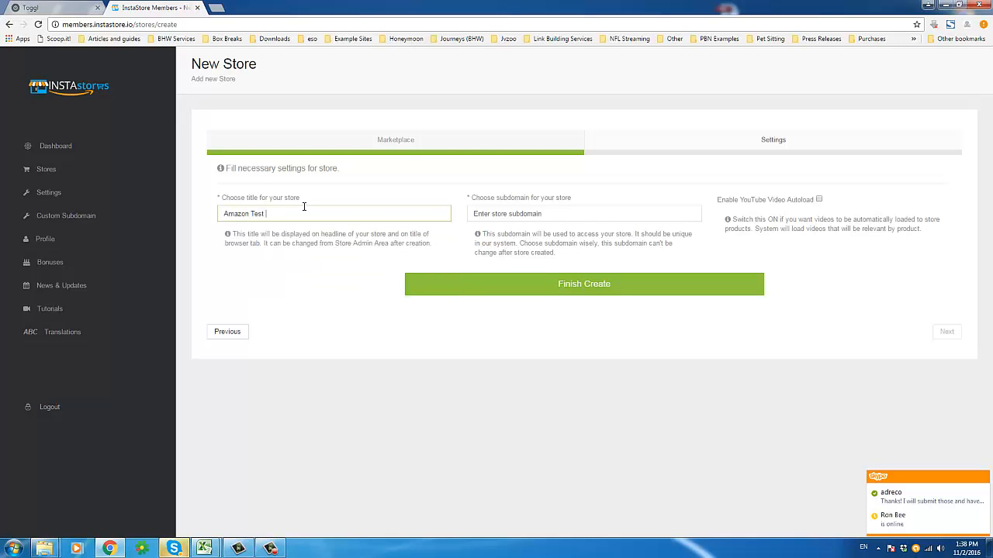
type("Store #1")
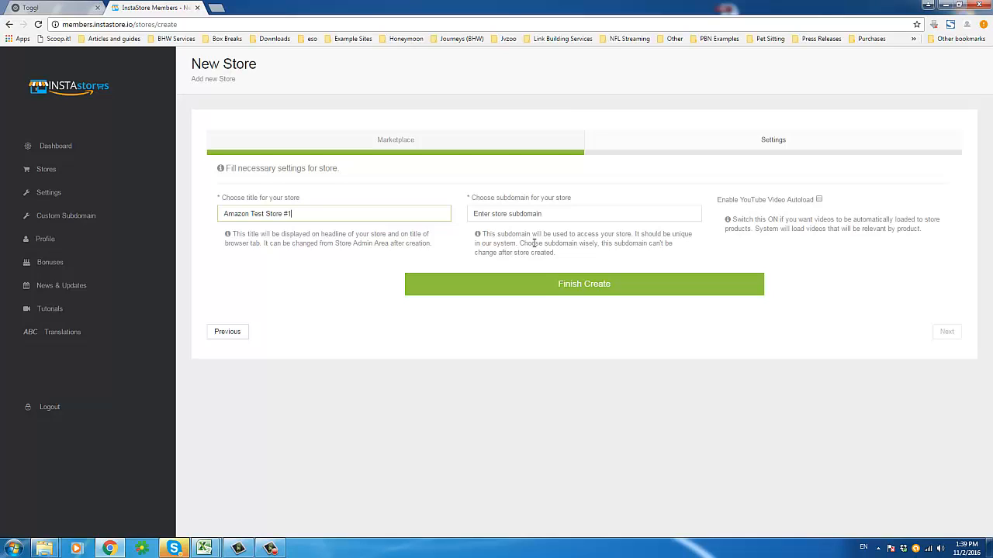
Step: Set the store's subdomain to amazontest01, enable YouTube video autoload and finish creating the store
left_click(526, 213)
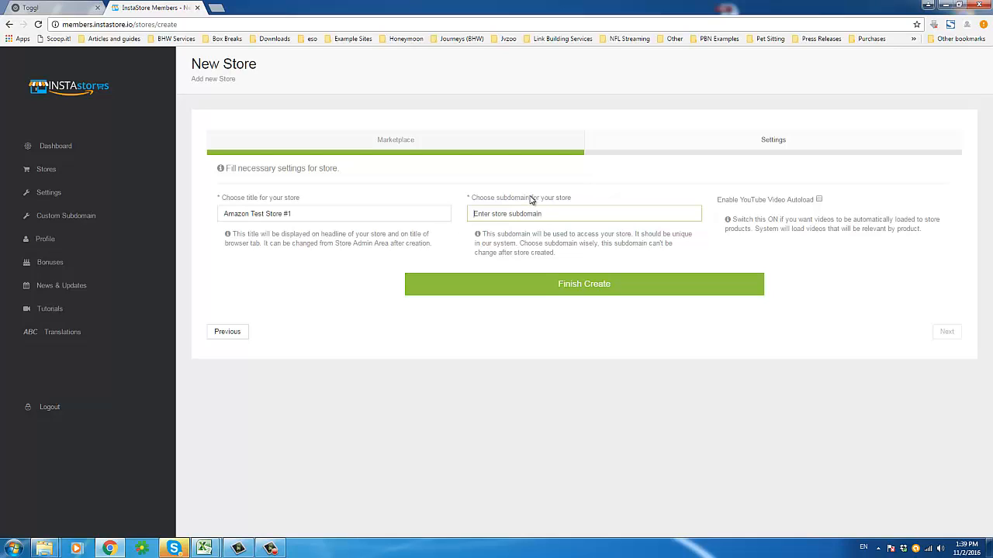
type("amazontest01")
left_click(809, 216)
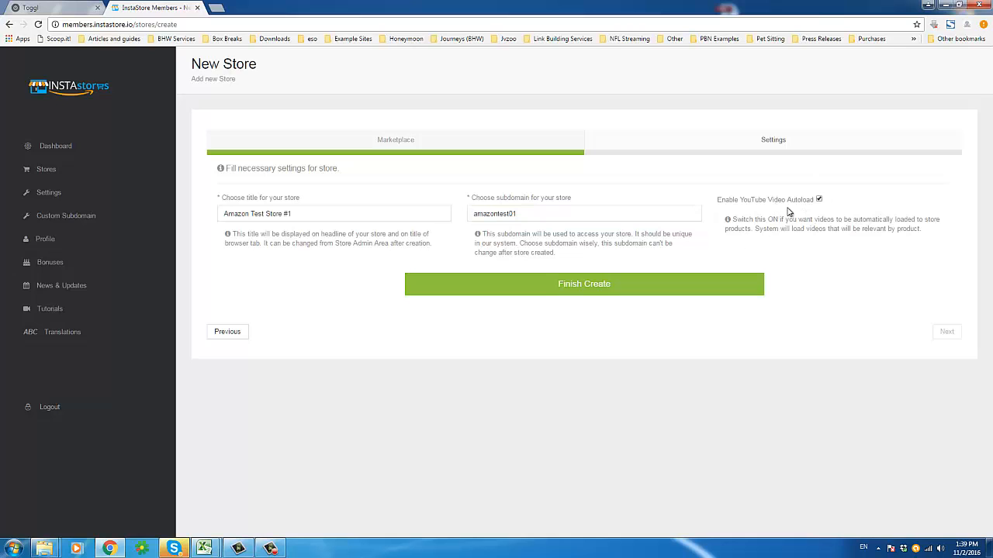
left_click(583, 287)
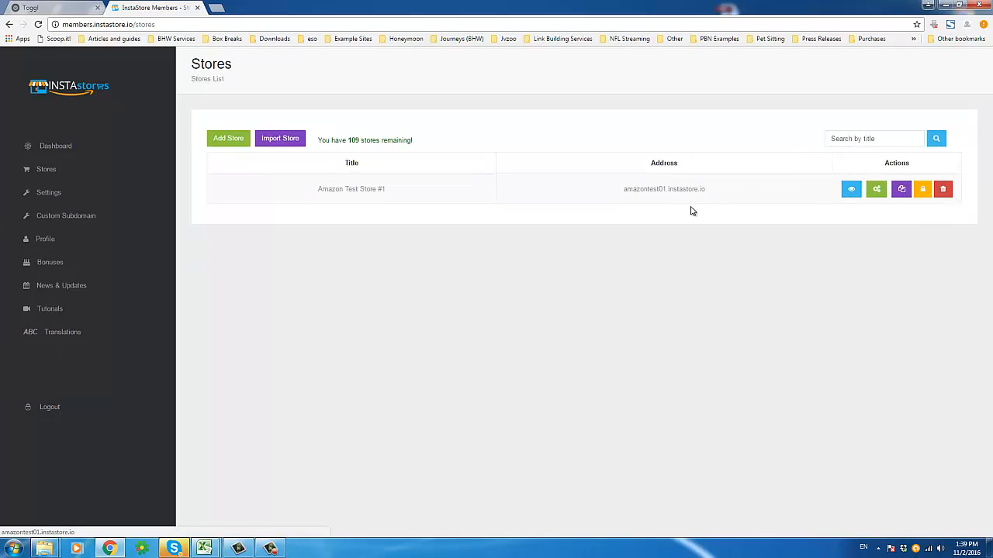
Step: Copy the new store's address, open it in a new browser tab and examine the storefront title
left_click_drag(622, 188, 702, 192)
key("ctrl+c")
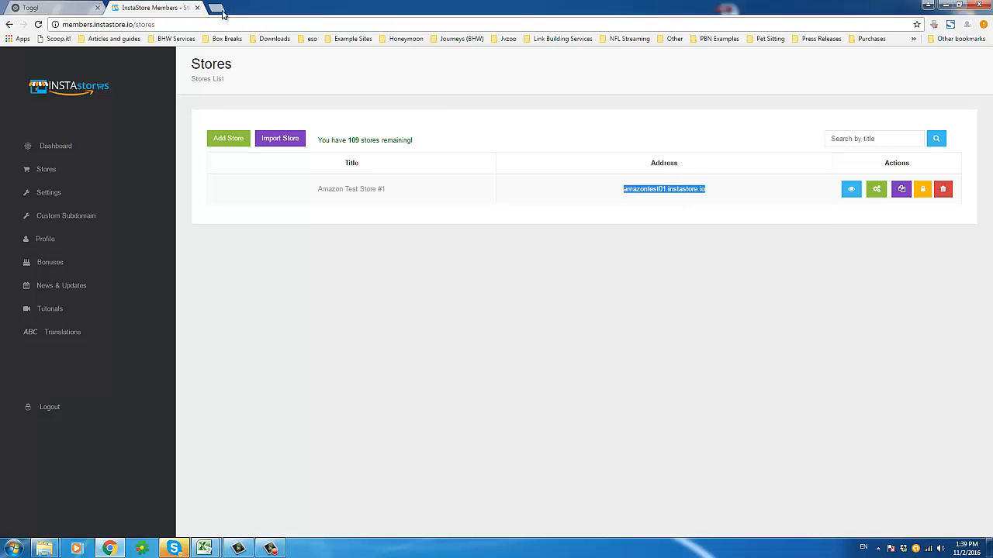
key("ctrl+t")
right_click(251, 28)
left_click(307, 89)
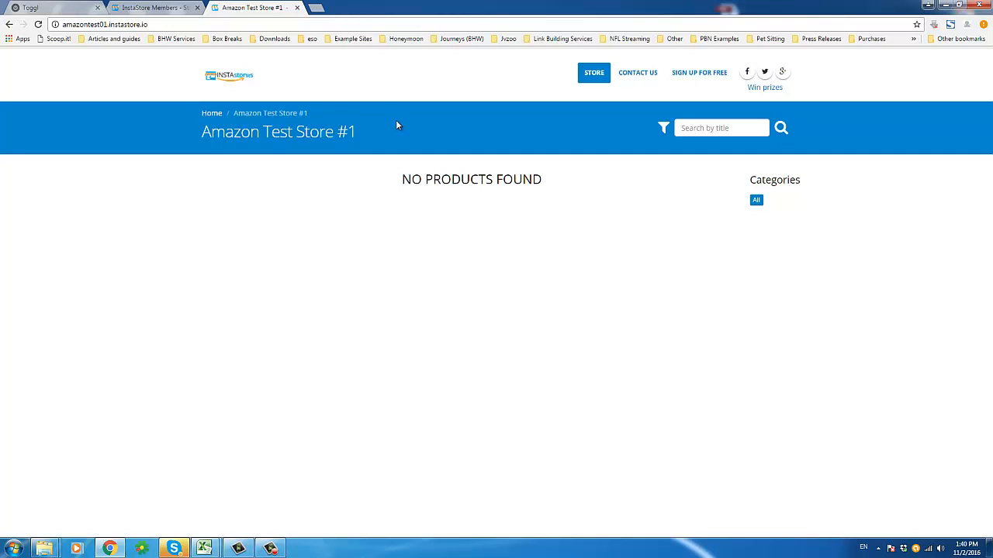
left_click_drag(361, 133, 218, 143)
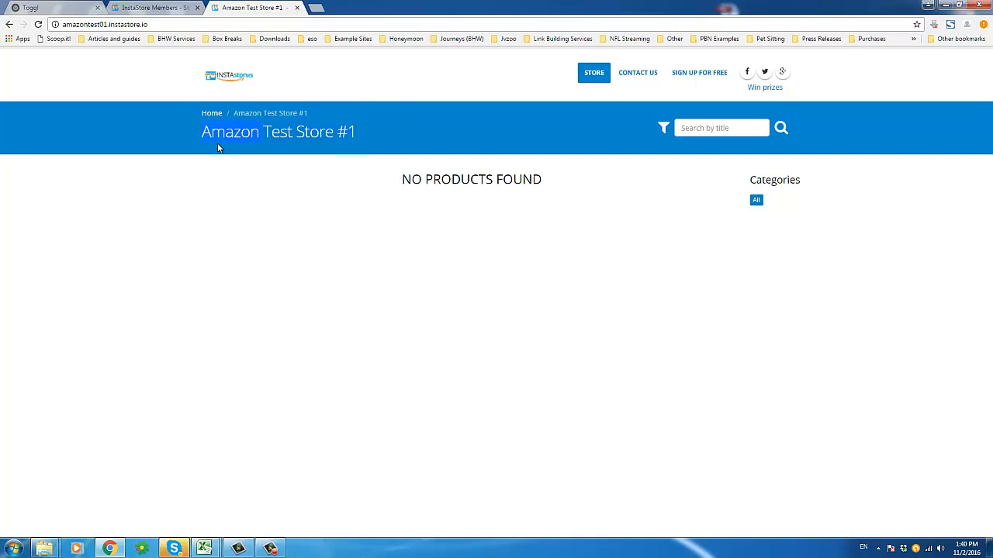
left_click(266, 246)
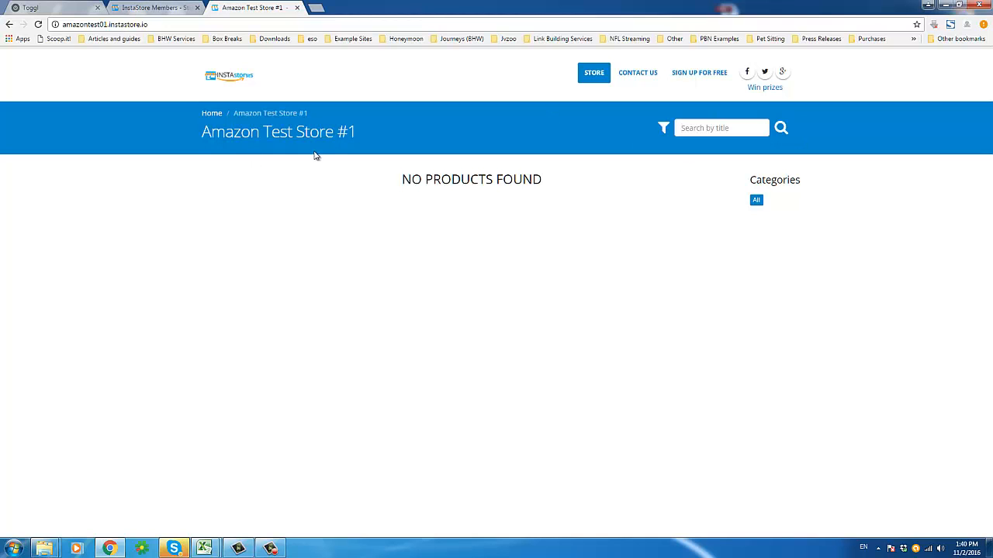
Step: Return to the stores list and open the admin area of Amazon Test Store #1
left_click(160, 7)
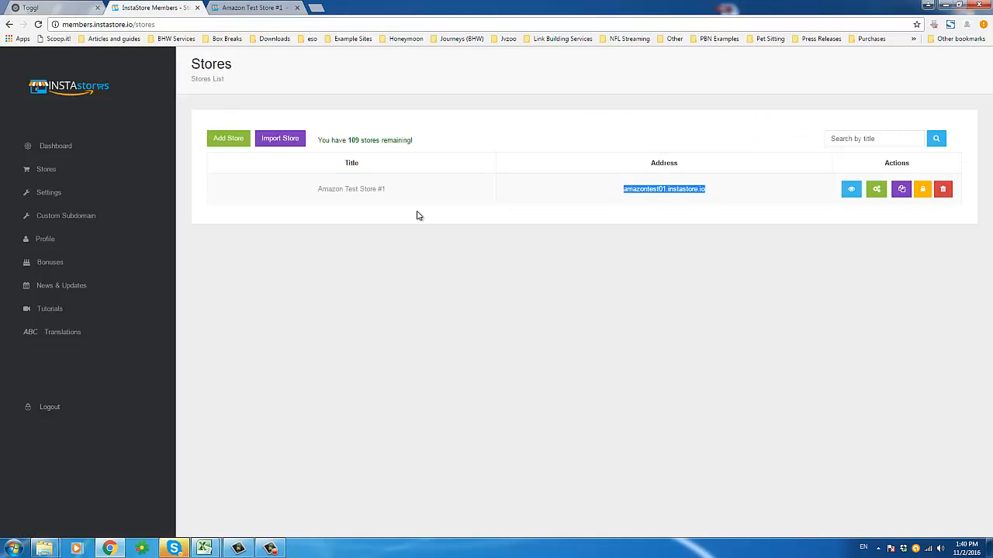
left_click(618, 278)
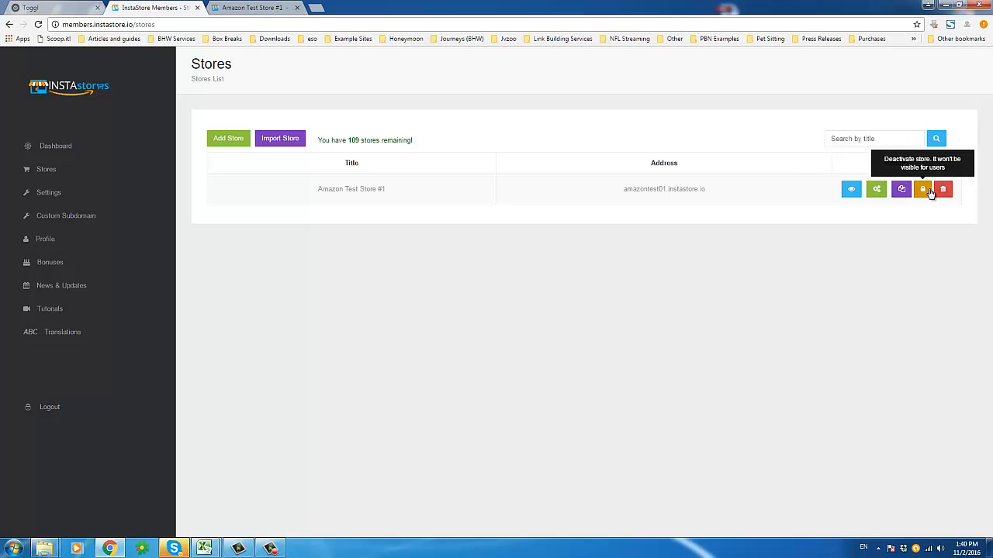
left_click(875, 191)
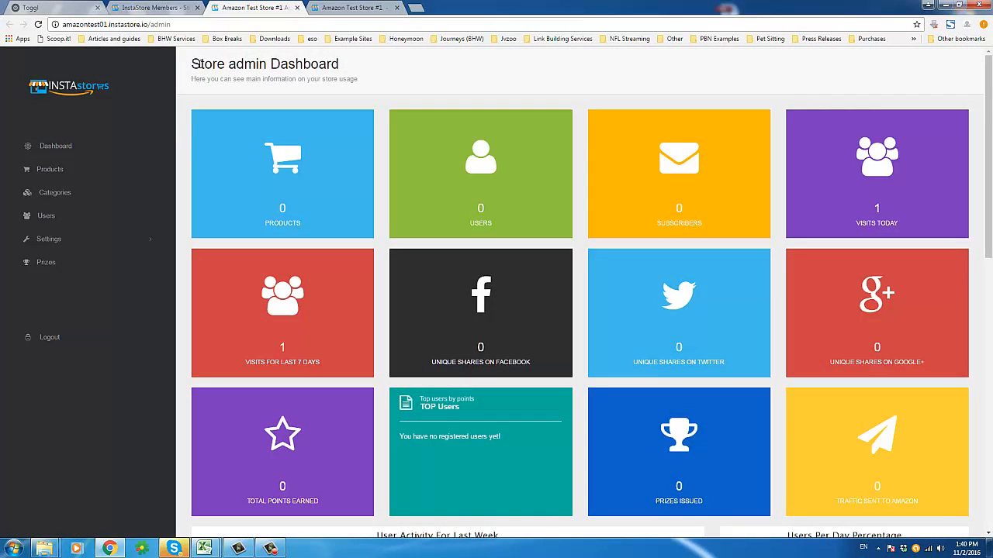
Step: Examine the Store admin Dashboard, from its title and statistics tiles through the activity, redirect and share charts
left_click_drag(198, 64, 345, 63)
left_click(351, 68)
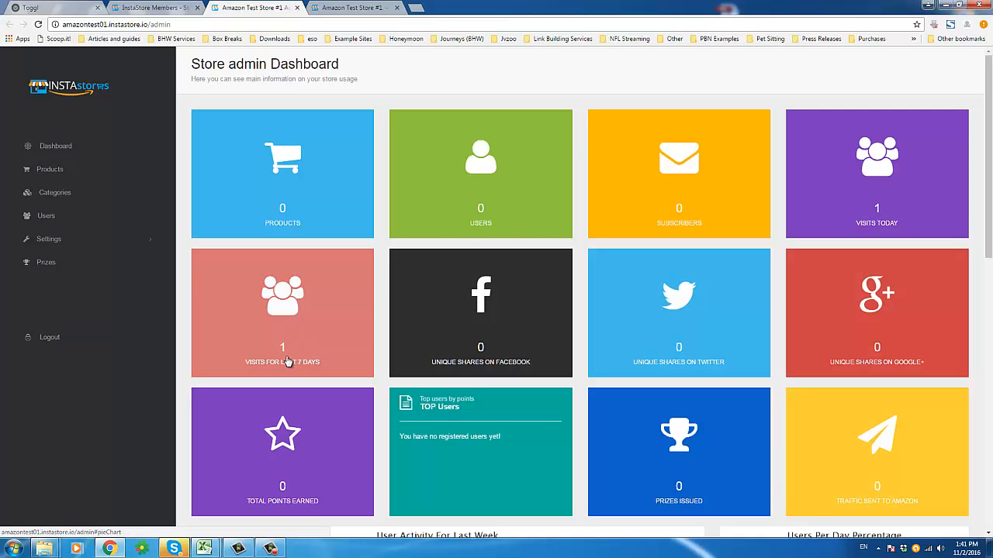
scroll(288, 304, "down", 3)
scroll(693, 376, "down", 2)
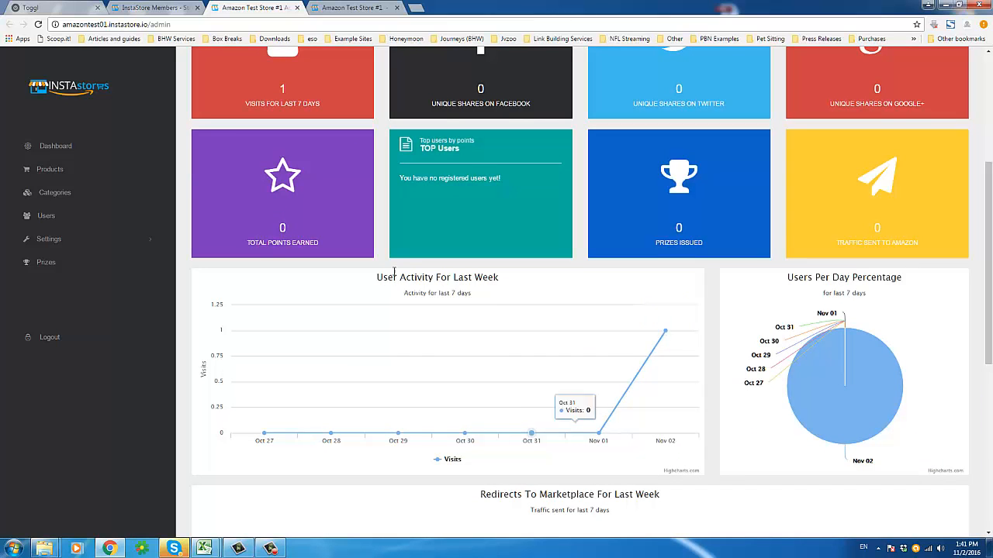
scroll(822, 299, "down", 2)
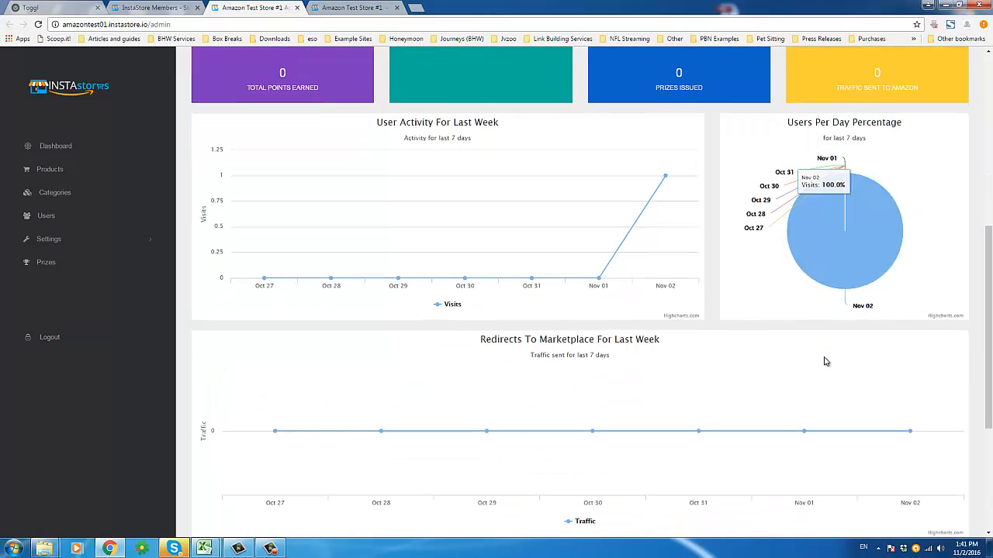
scroll(598, 347, "down", 3)
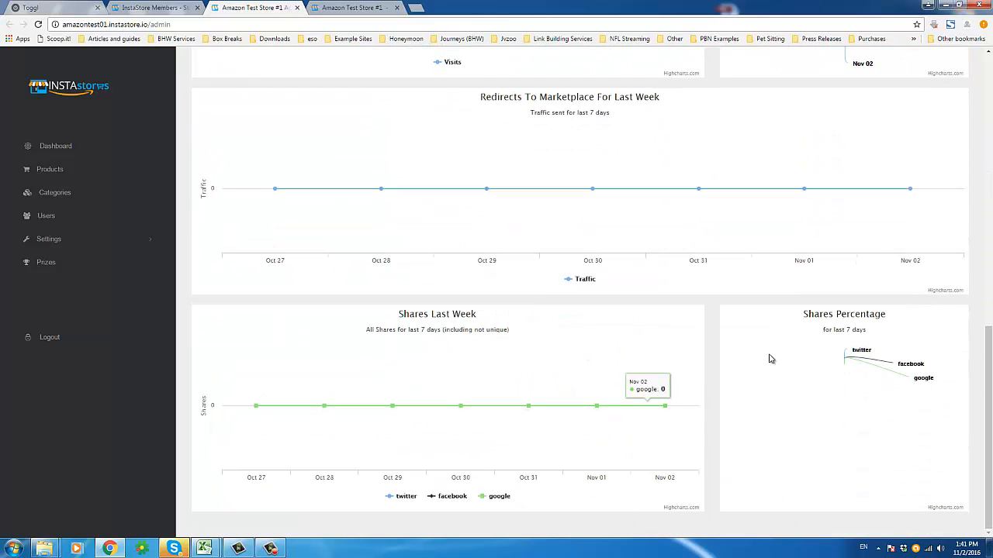
scroll(458, 345, "up", 3)
scroll(458, 345, "up", 3)
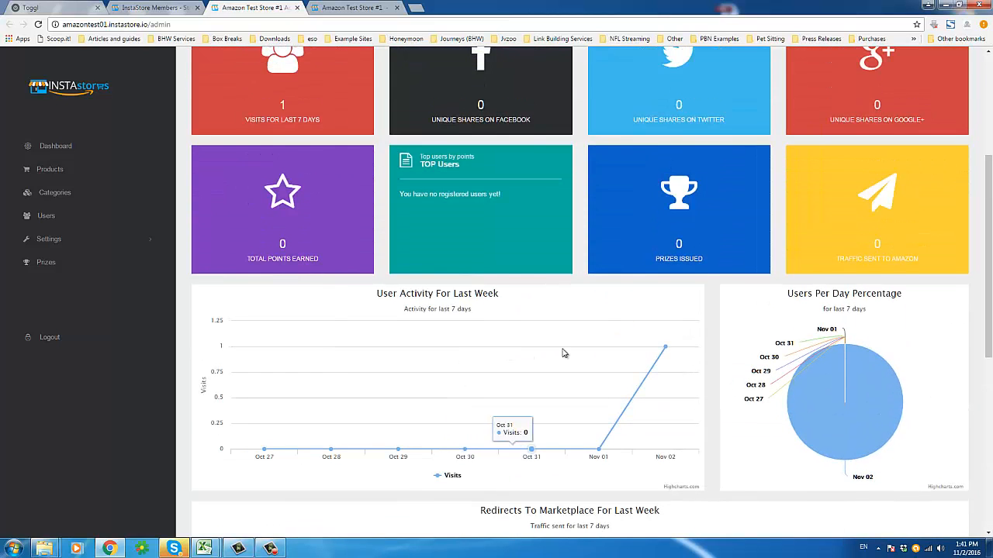
Step: Open the store's general settings, compare them with the current storefront and set the color scheme to Orange
left_click(48, 240)
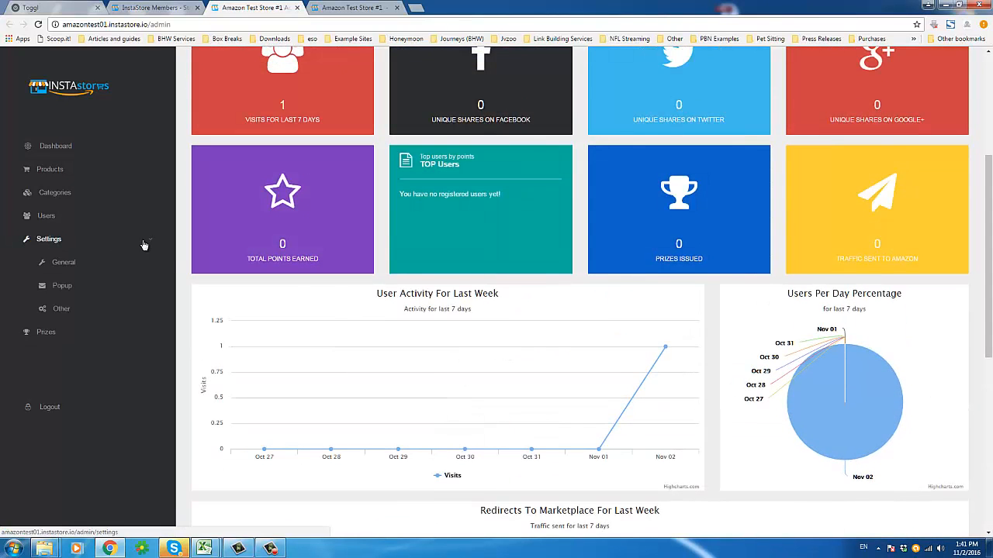
left_click(75, 268)
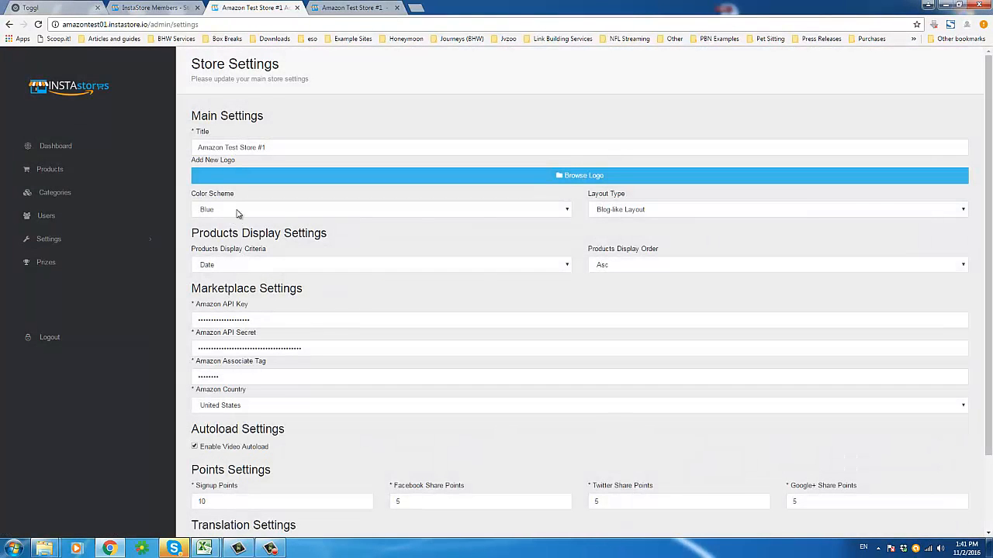
left_click(332, 7)
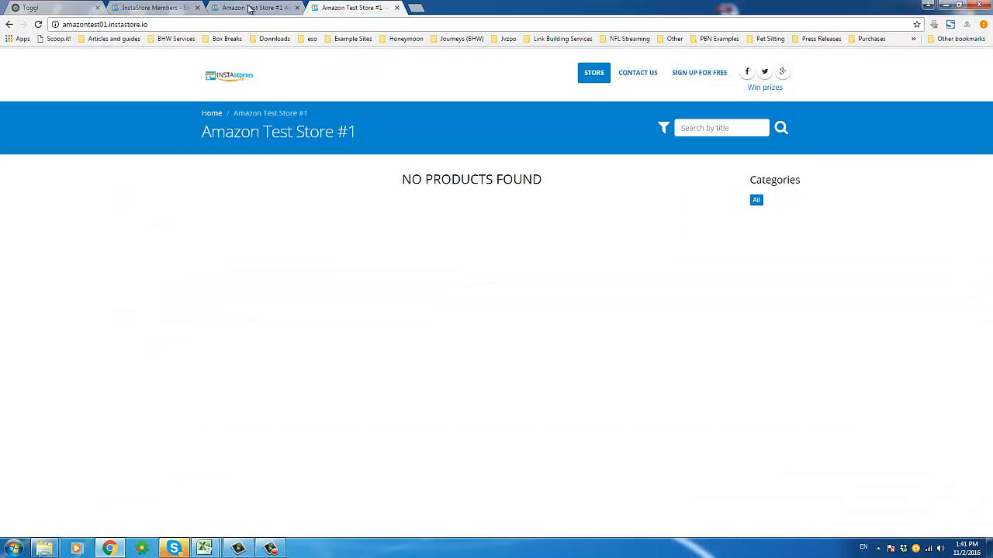
left_click(249, 8)
left_click(250, 210)
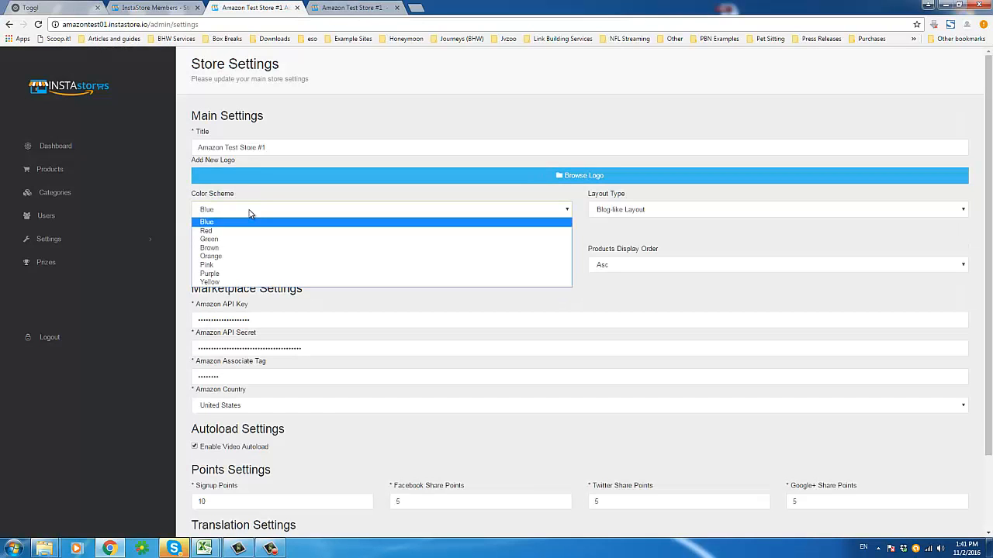
left_click(231, 256)
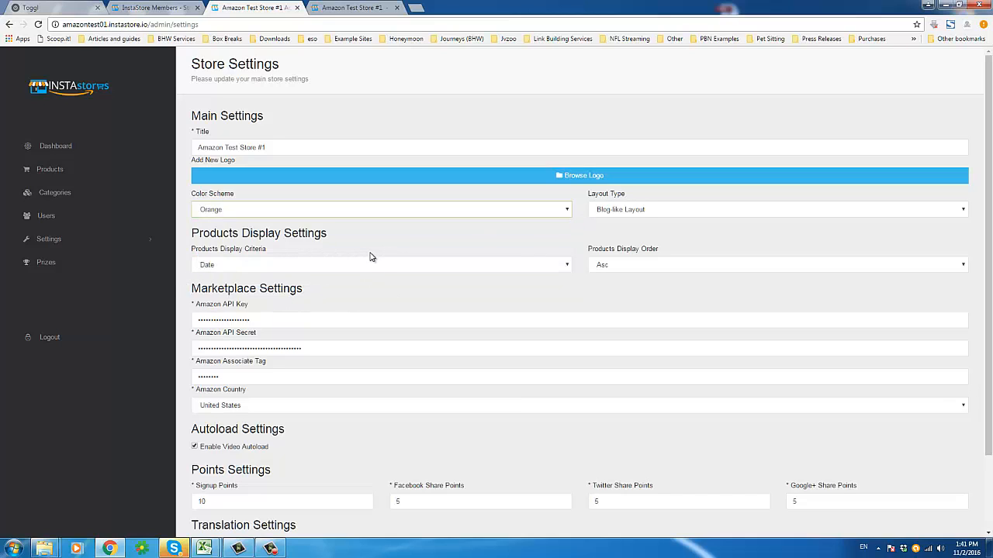
Step: Check the available layout types, keep Blog-like Layout and save the store settings
left_click(636, 215)
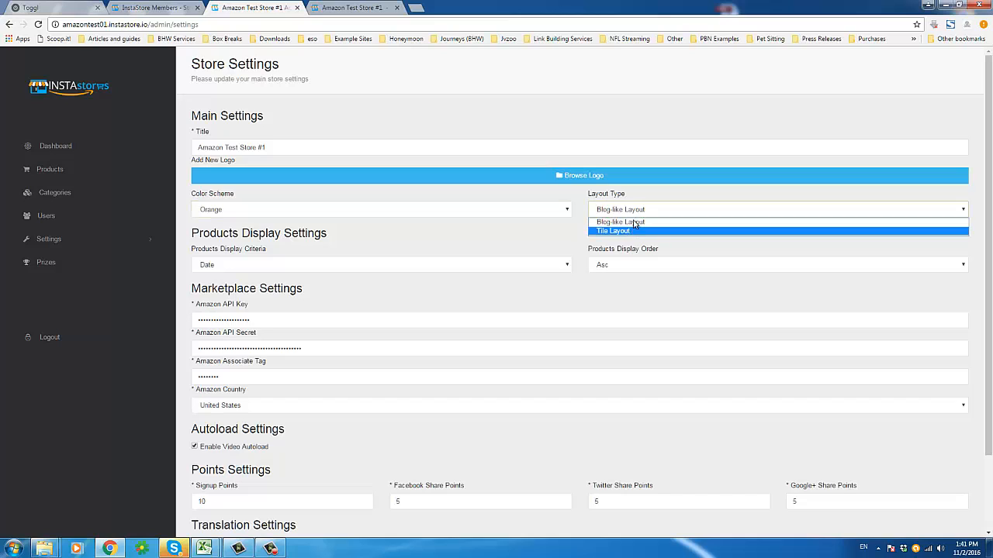
left_click(636, 214)
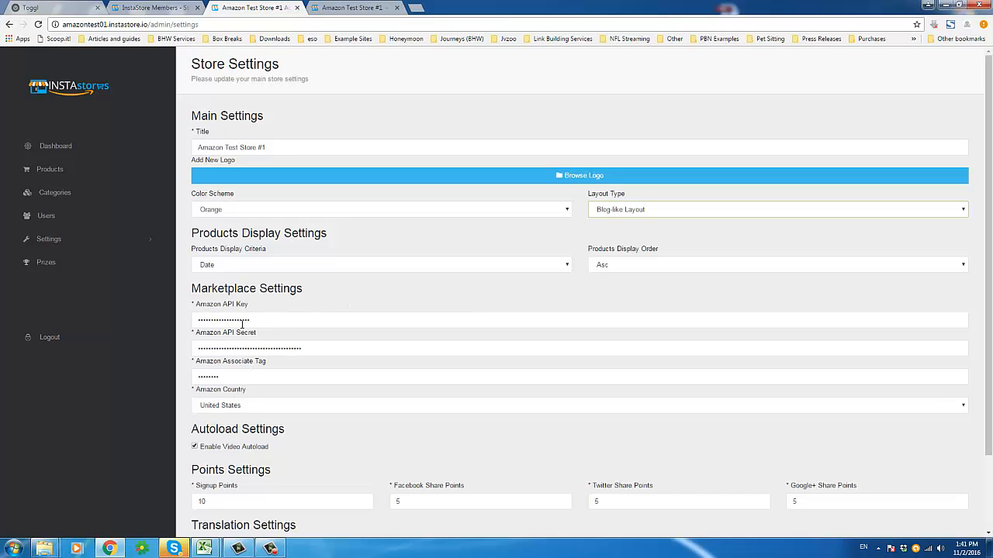
scroll(236, 370, "down", 1)
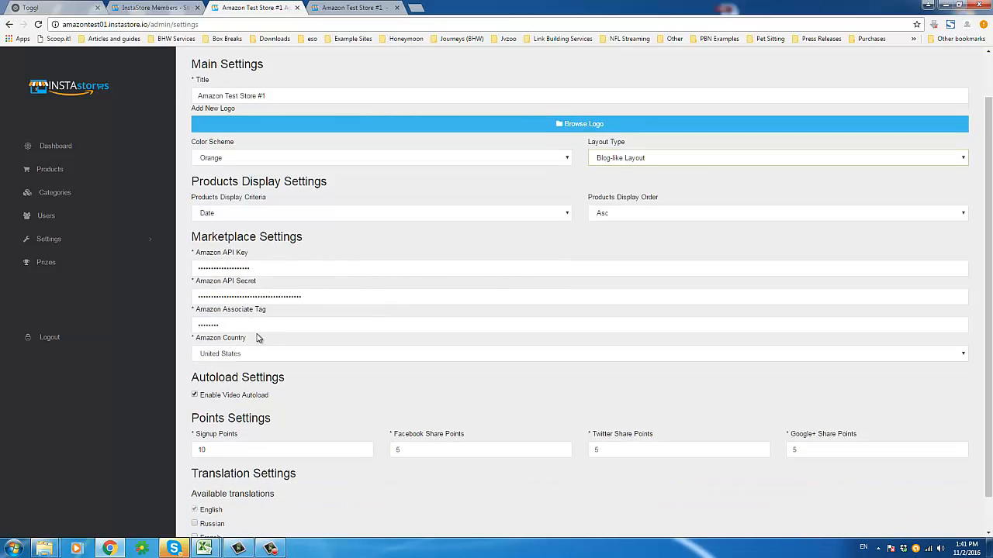
scroll(258, 338, "down", 1)
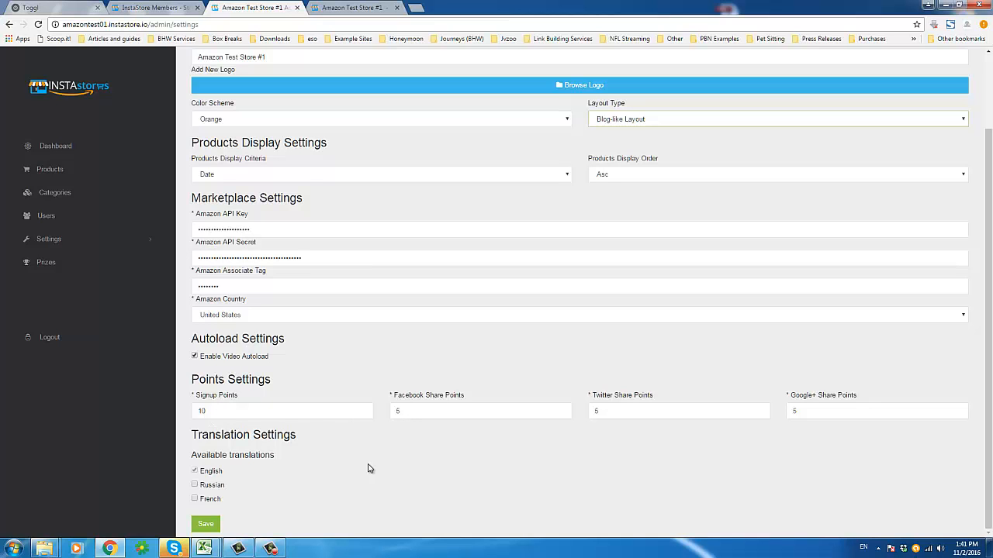
left_click(206, 525)
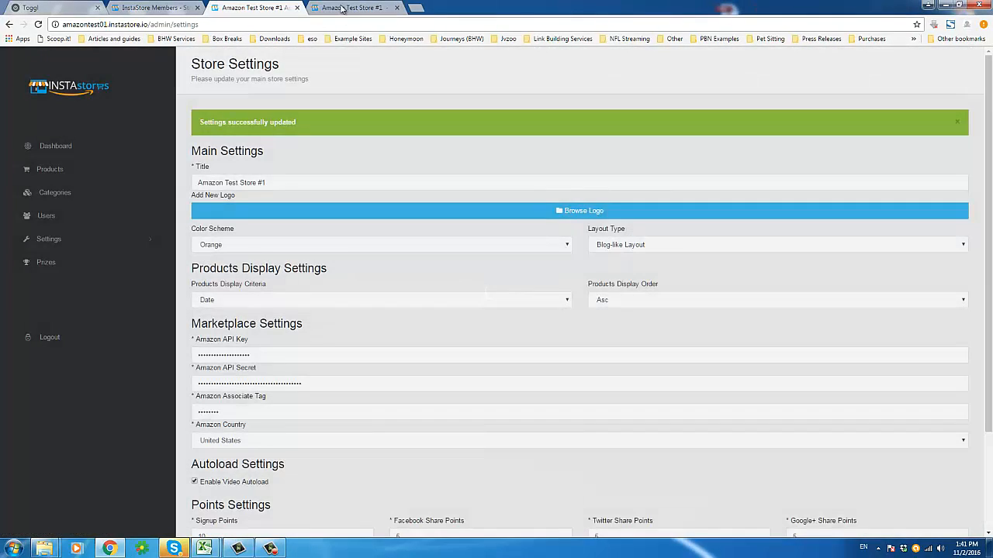
Step: Reload the storefront page to check its color scheme
left_click(341, 8)
right_click(154, 203)
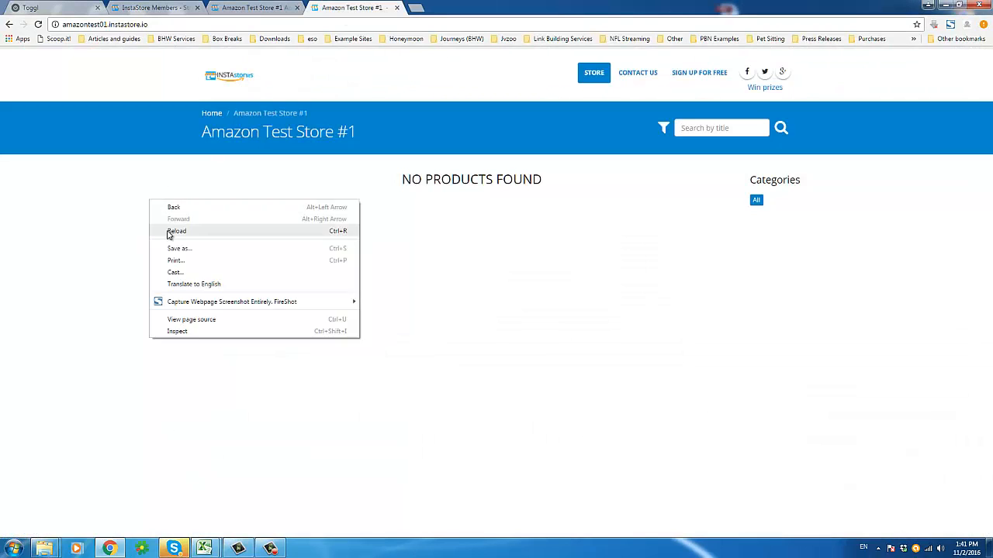
left_click(159, 230)
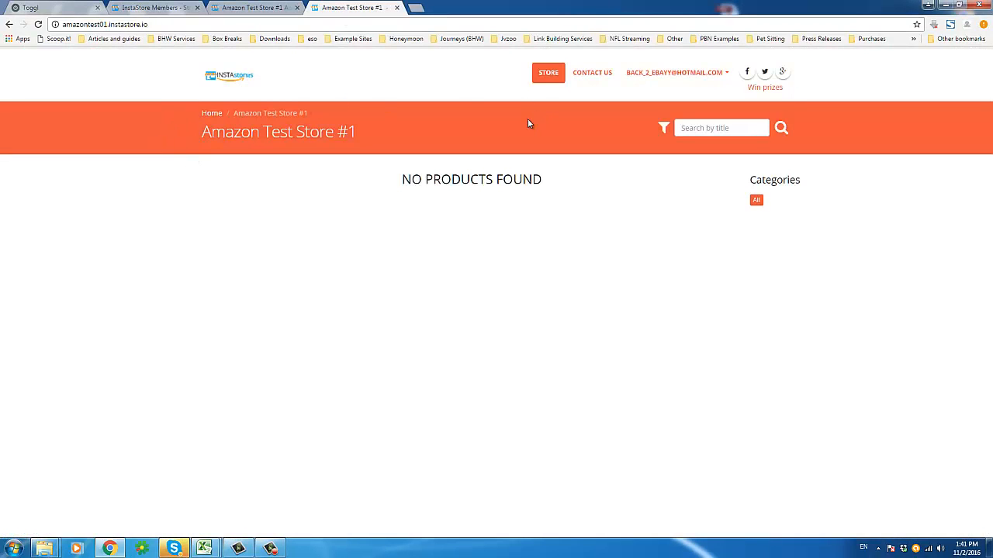
Step: Return to the store admin and create a product category titled Consoles
left_click(232, 7)
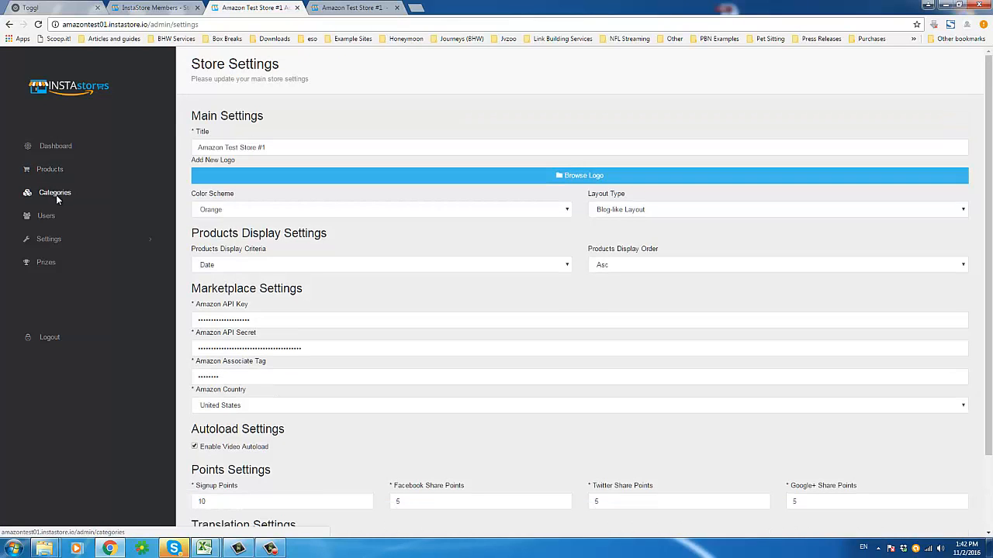
left_click(54, 192)
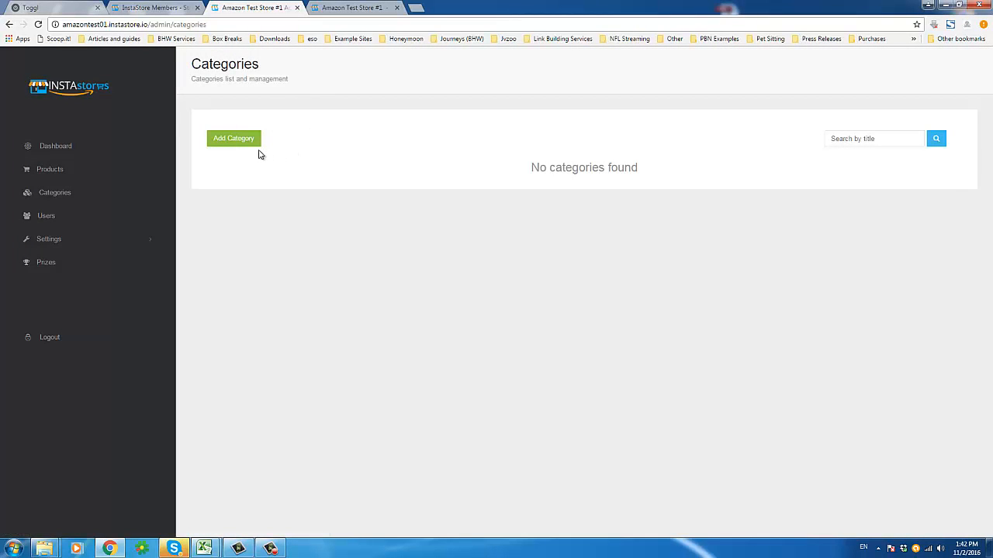
left_click(243, 141)
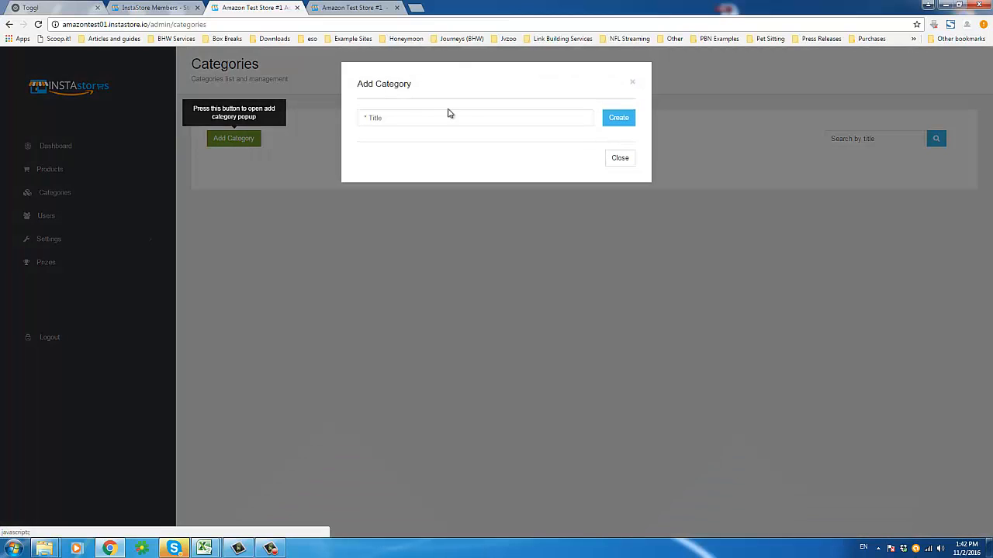
left_click(463, 118)
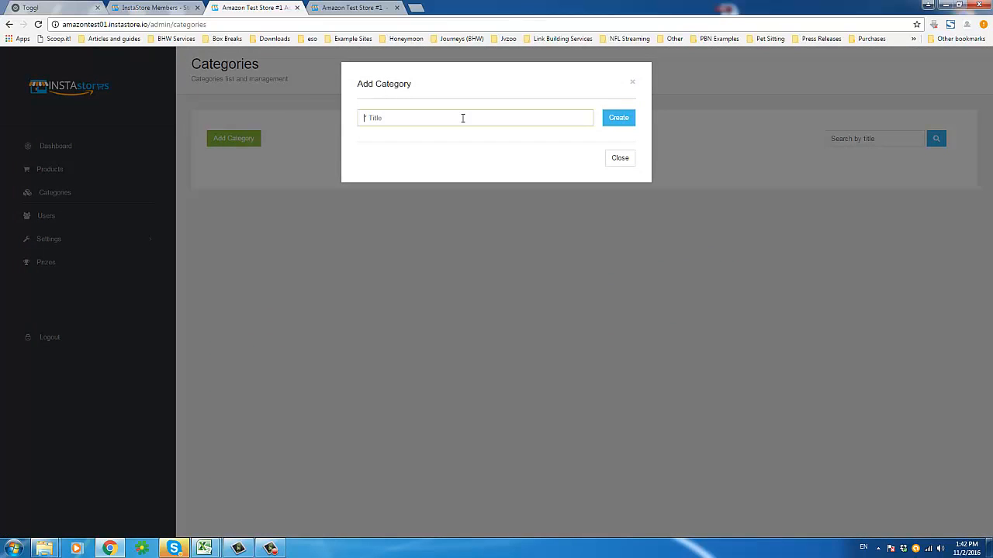
type("Consoles")
left_click(619, 123)
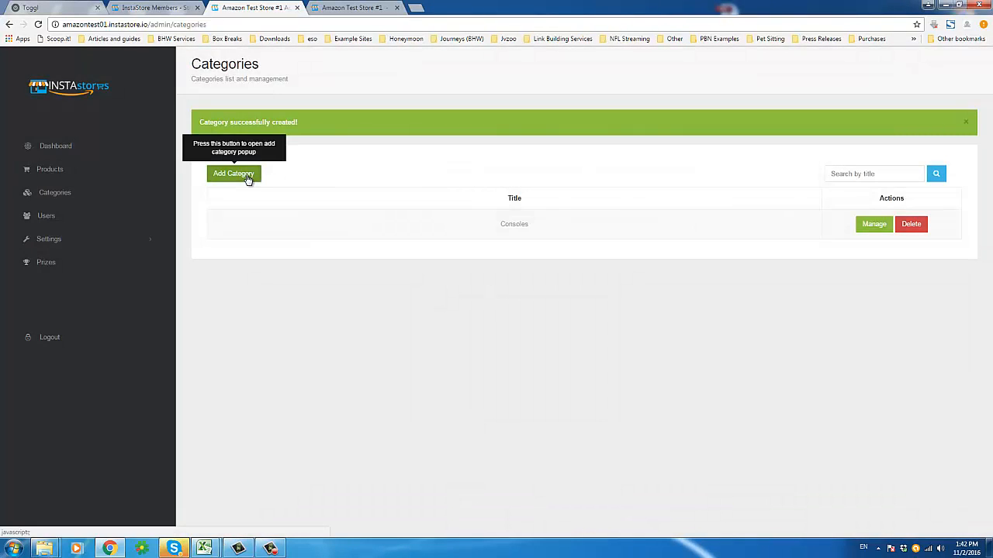
Step: Create two more product categories titled Video Games and Accessories
left_click(250, 176)
left_click(388, 122)
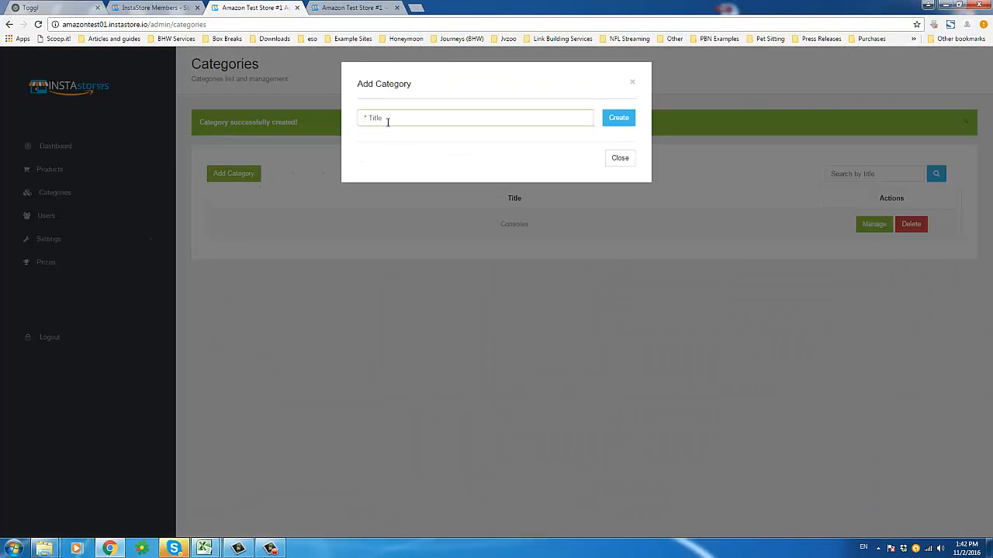
type("Video Games")
left_click(619, 126)
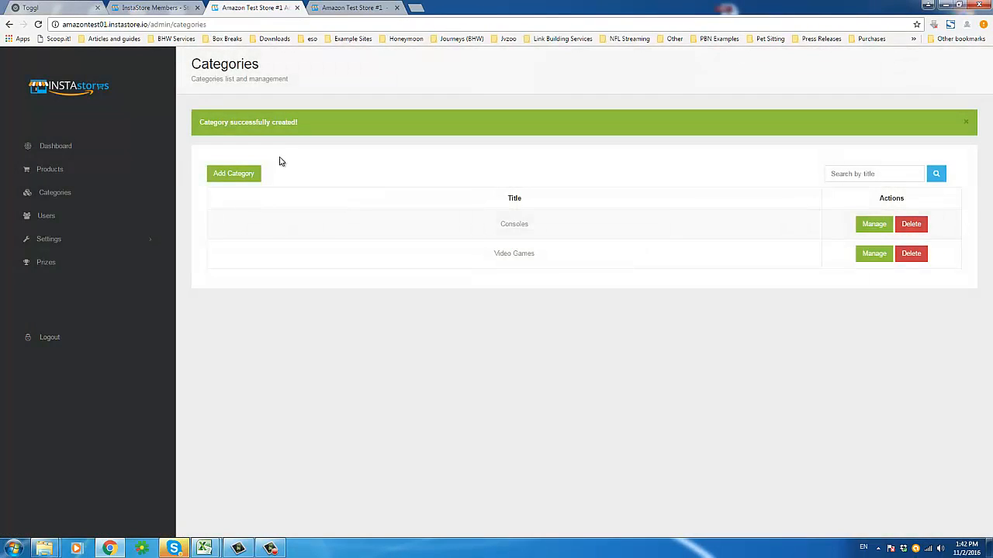
left_click(236, 172)
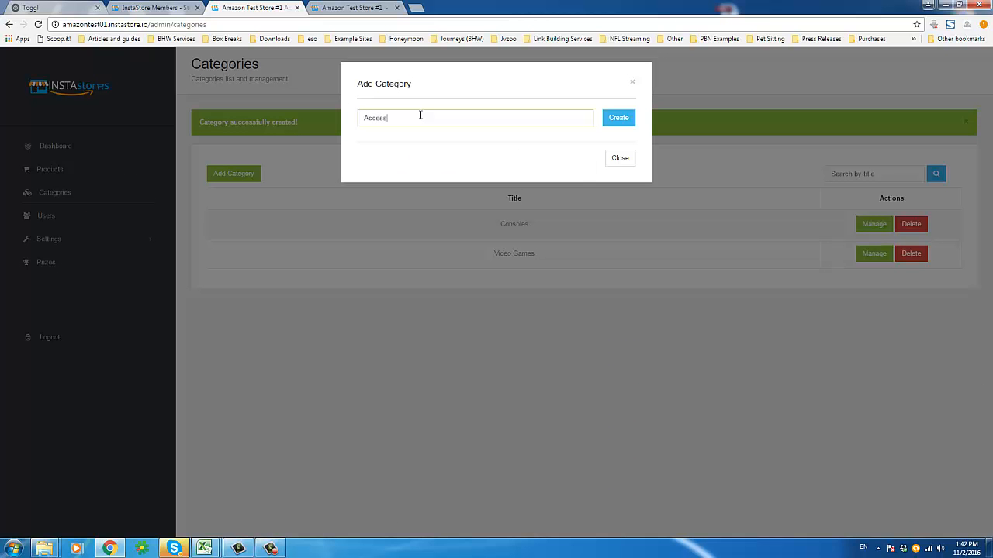
type("Accessories")
left_click(621, 119)
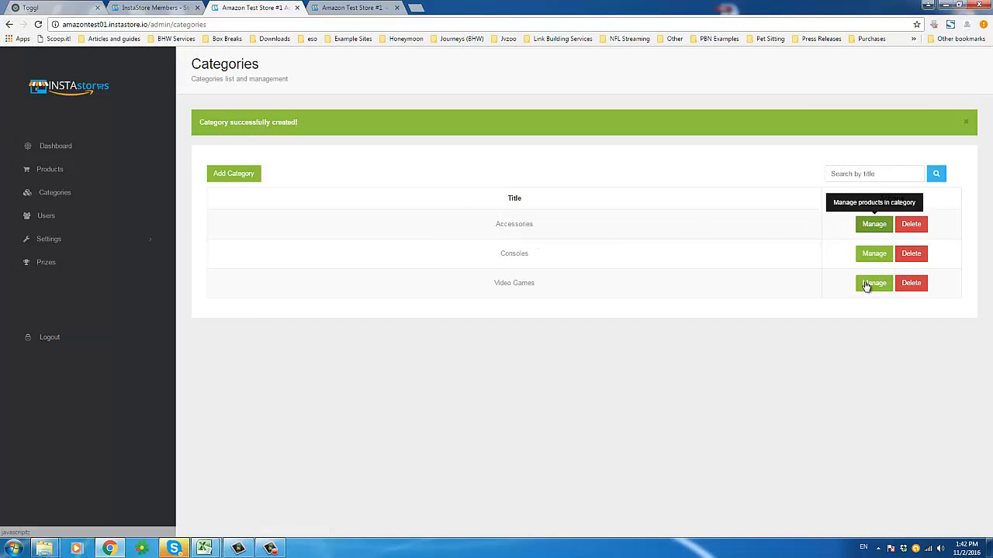
Step: Check the Accessories category's management dialog, close it and review the list of category titles
left_click(871, 223)
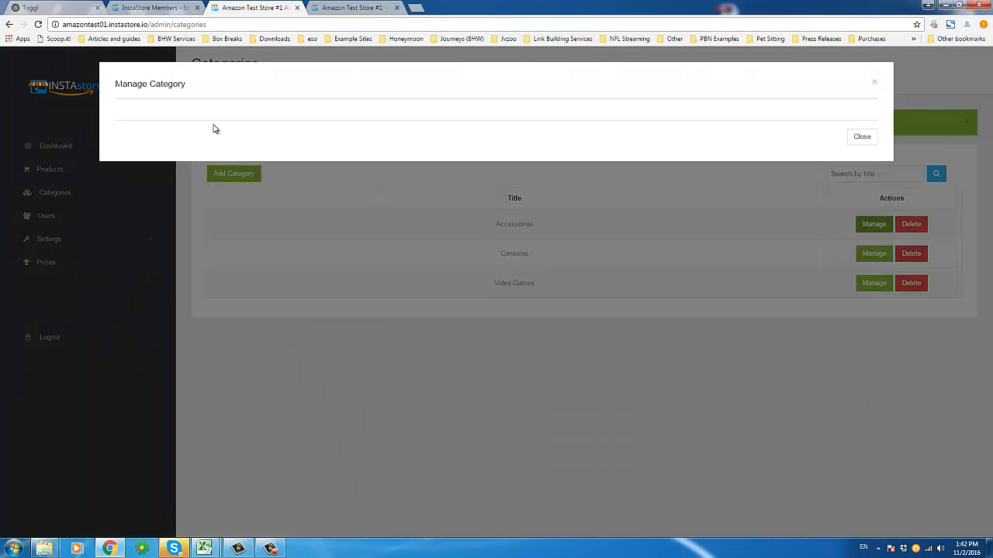
left_click(864, 137)
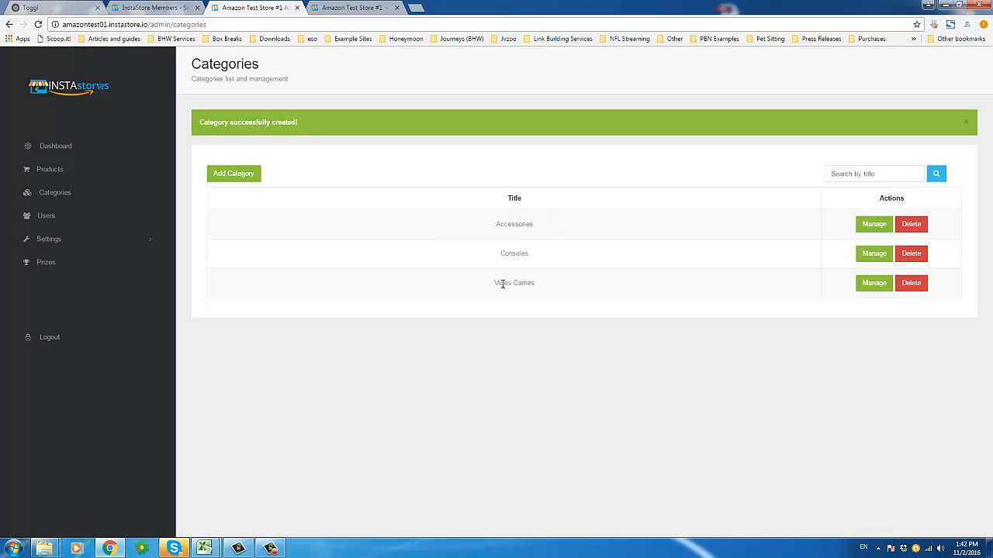
left_click_drag(493, 284, 492, 220)
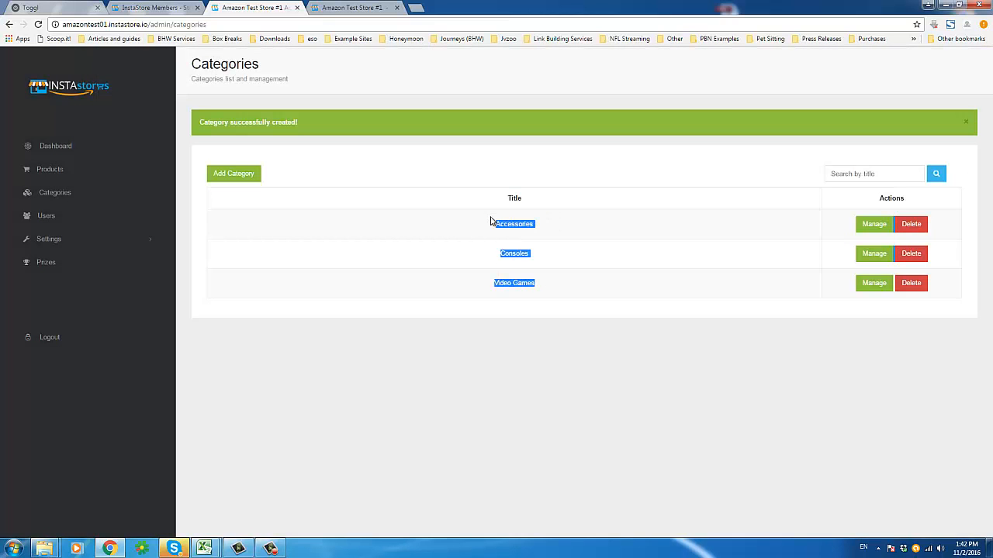
left_click(519, 251)
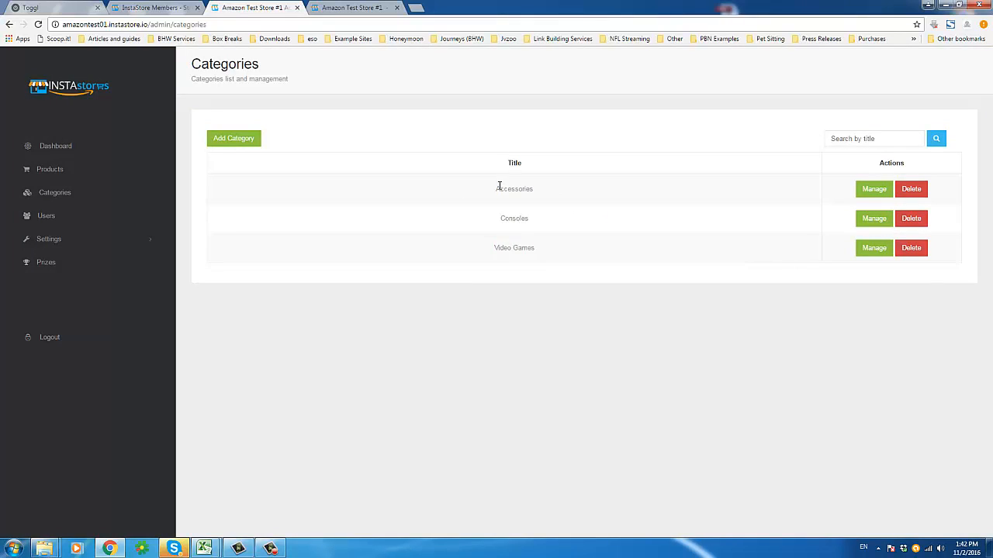
left_click_drag(499, 187, 513, 249)
left_click(506, 256)
Step: Open the store's Products list and its product upload dialog
left_click(51, 170)
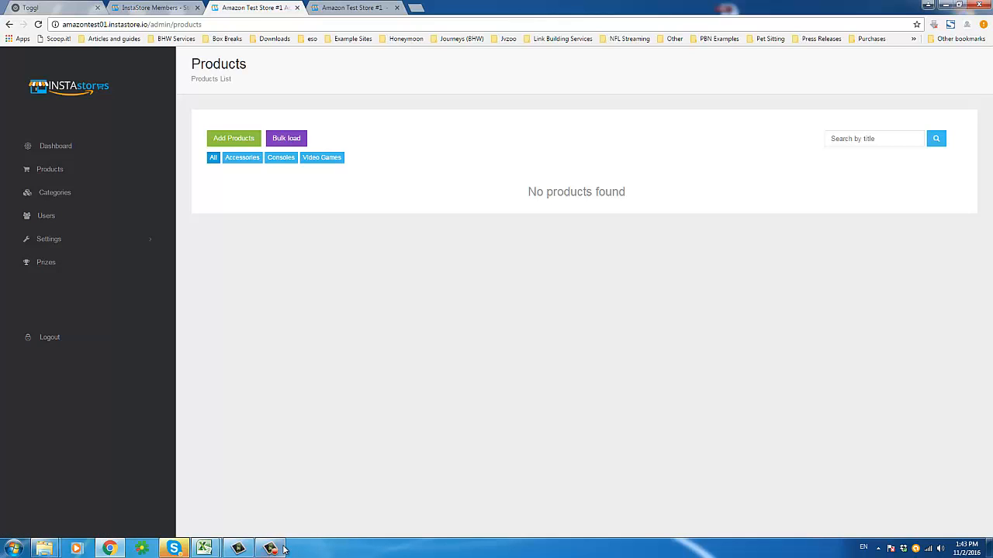
mouse_move(283, 548)
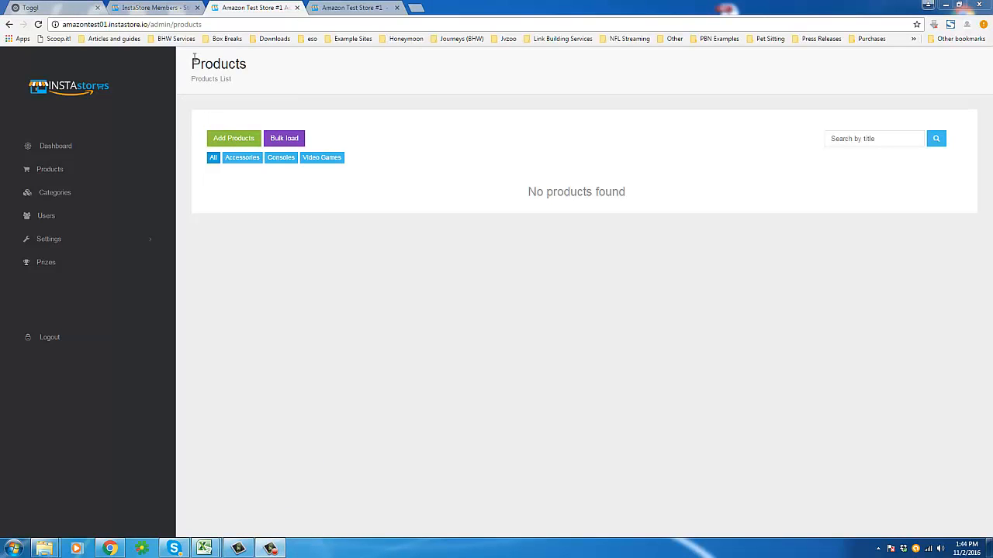
left_click_drag(193, 61, 271, 58)
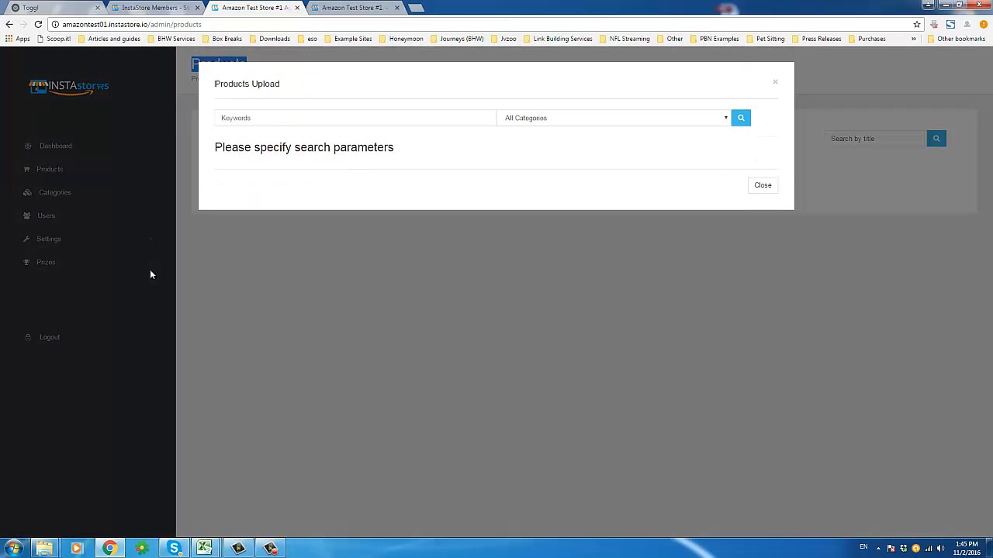
Step: Search for products to upload with the keyword console in the Video Games category
left_click(325, 115)
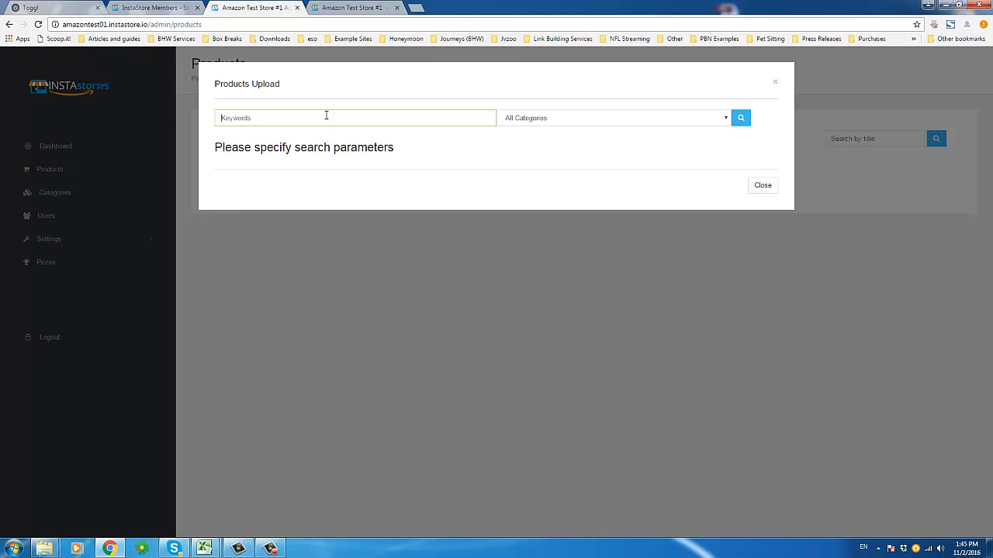
type("video game console")
left_click(593, 121)
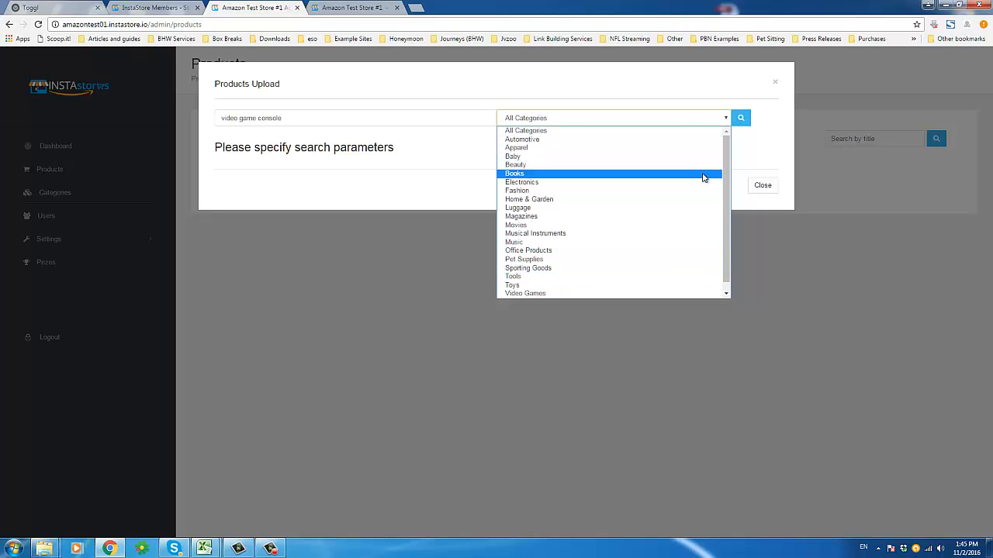
left_click_drag(725, 194, 725, 202)
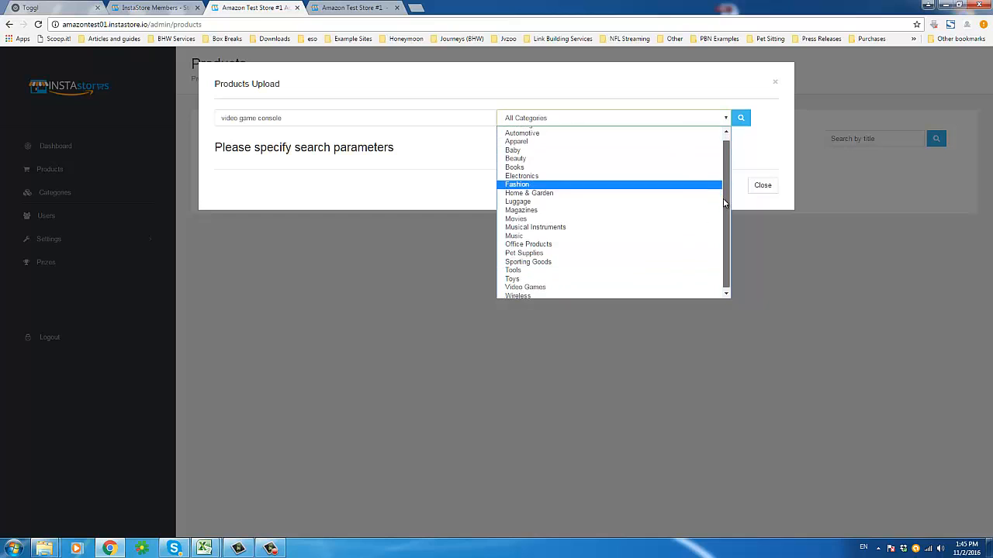
left_click(570, 289)
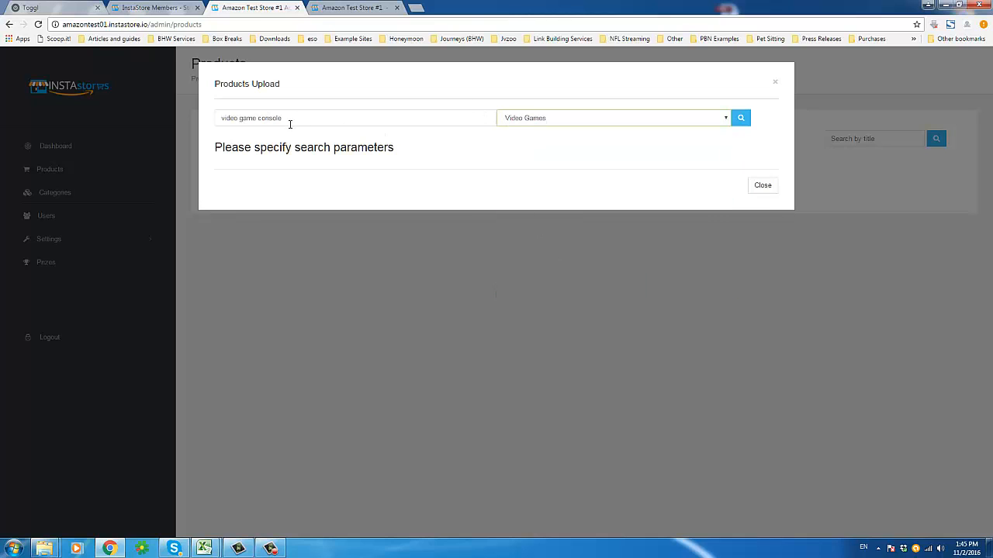
left_click_drag(220, 119, 264, 152)
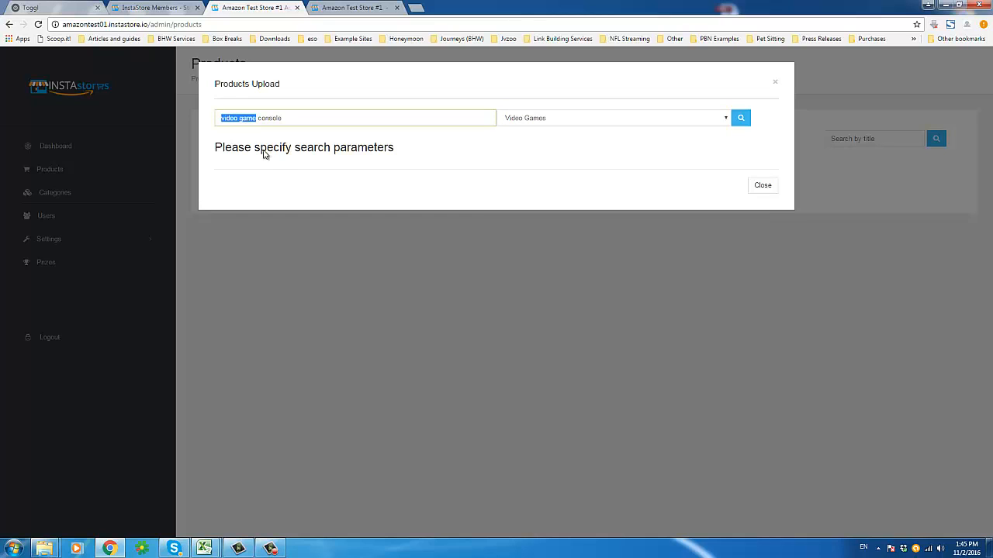
key("BackSpace")
left_click(738, 122)
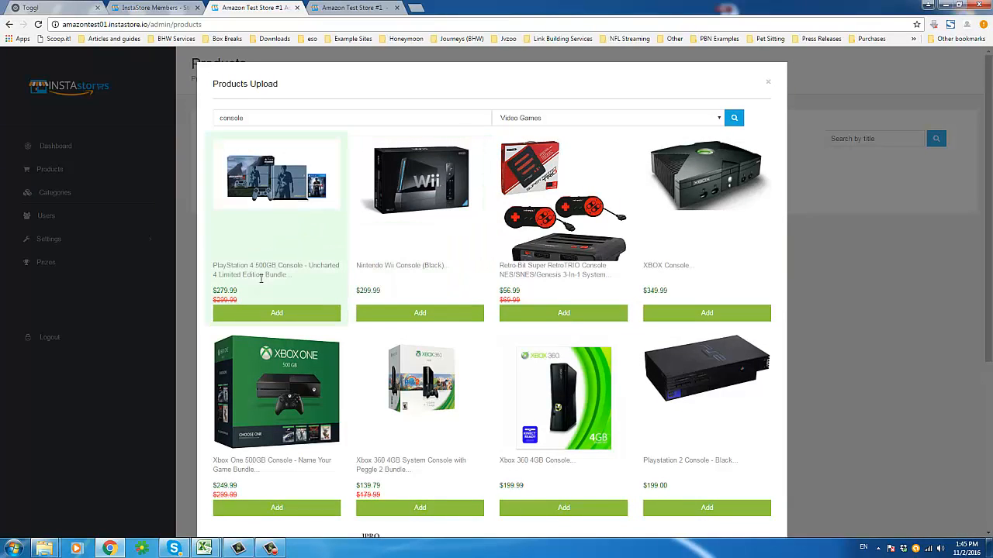
Step: Add the PlayStation 4 Uncharted 4 bundle, Retro-Bit Super RetroTRIO, XBOX, Playstation 2 and Nintendo Wii consoles to the store
left_click_drag(230, 273, 282, 276)
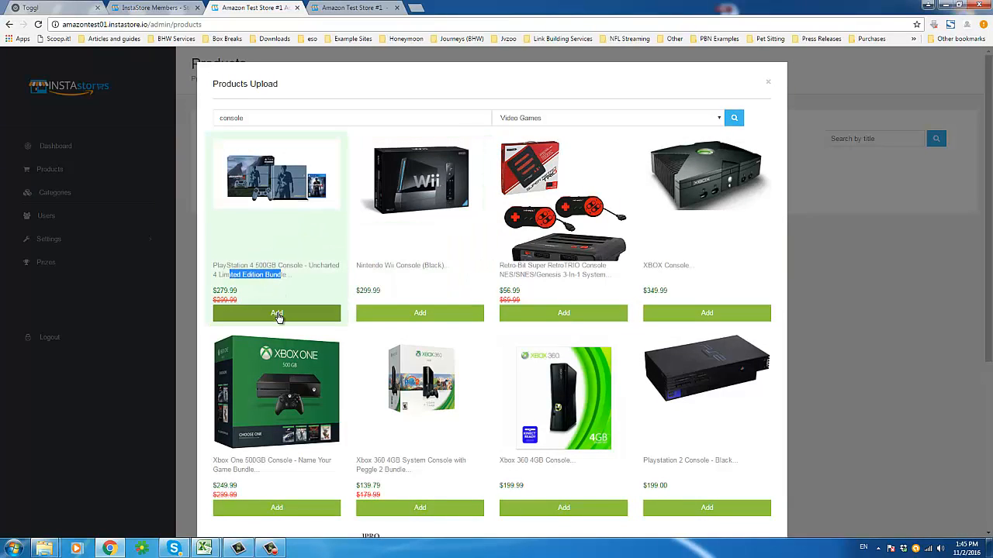
double_click(227, 290)
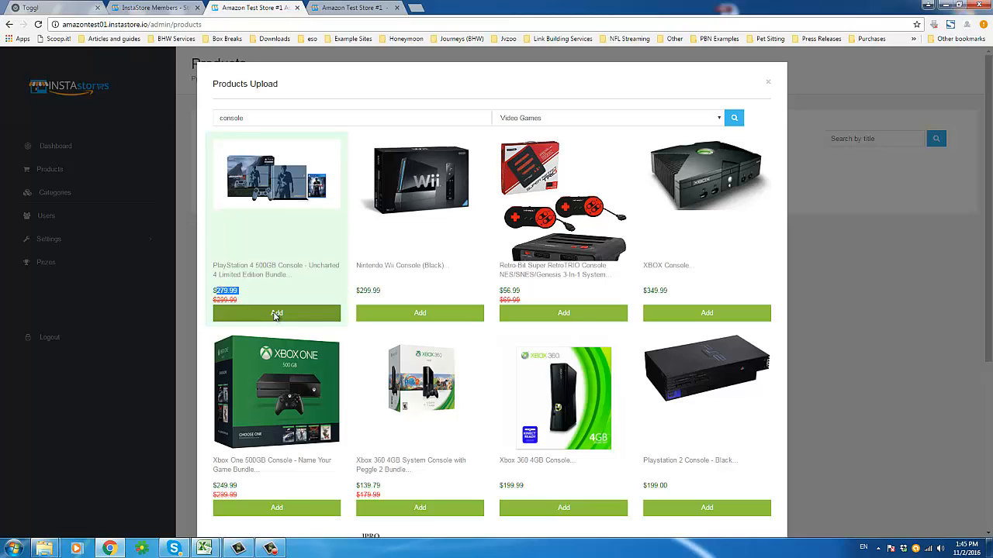
left_click(276, 314)
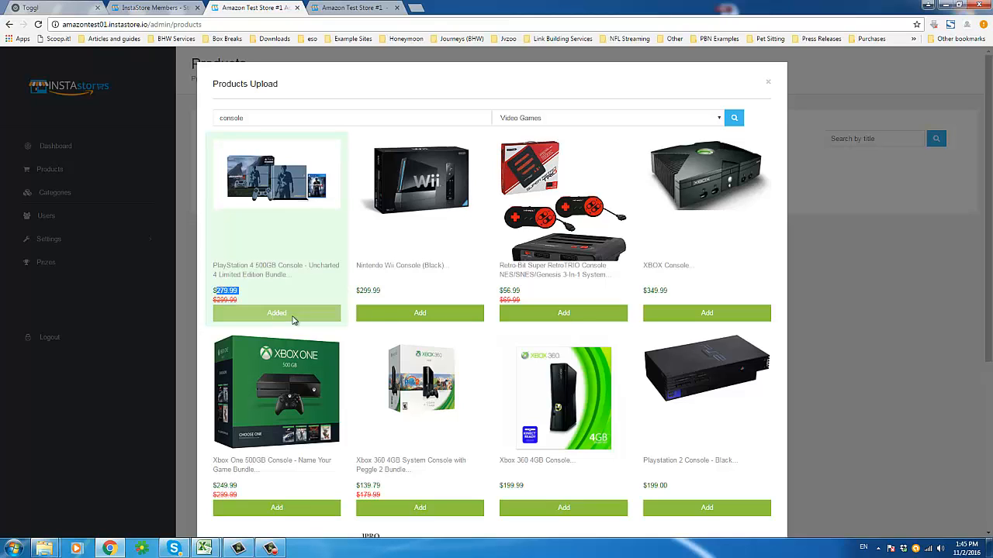
left_click(534, 314)
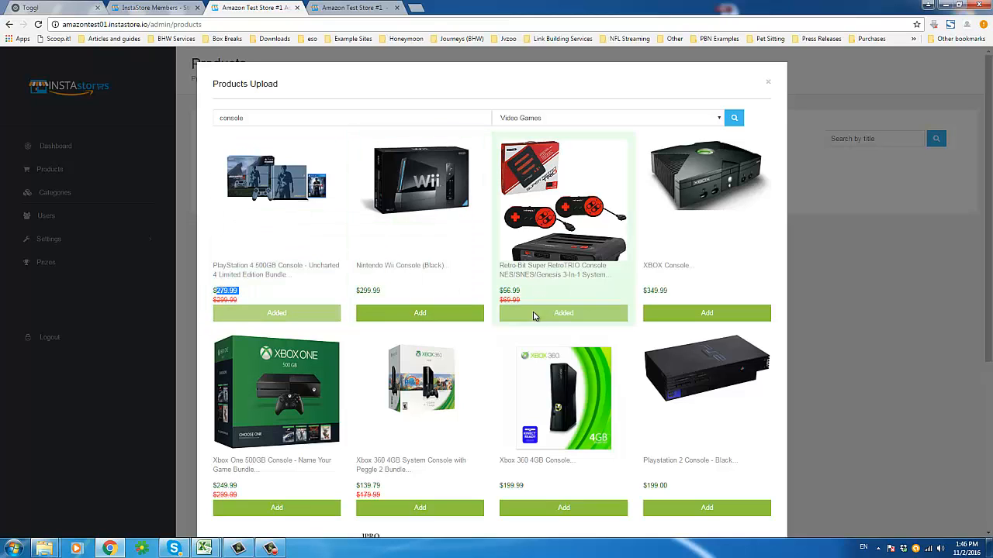
left_click(664, 315)
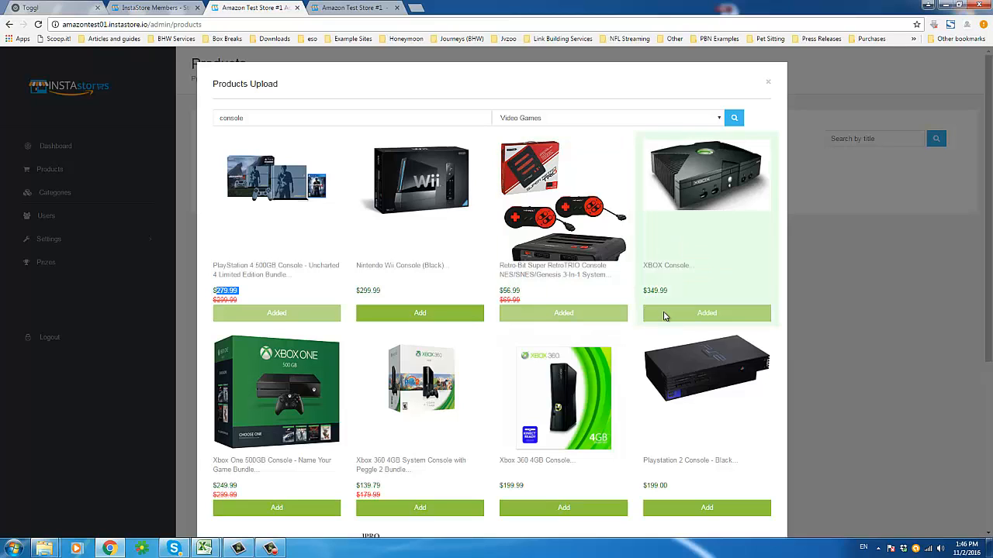
left_click(699, 509)
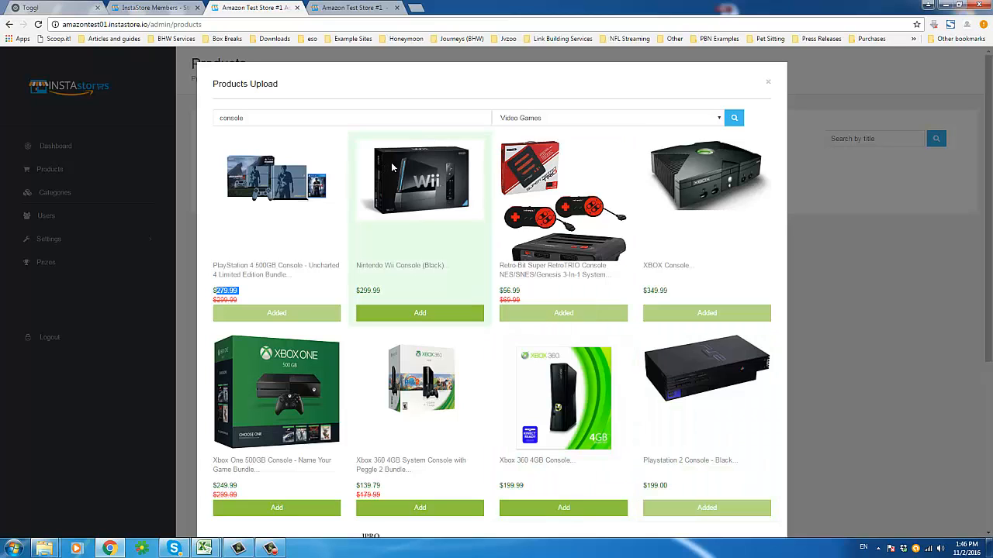
left_click(410, 314)
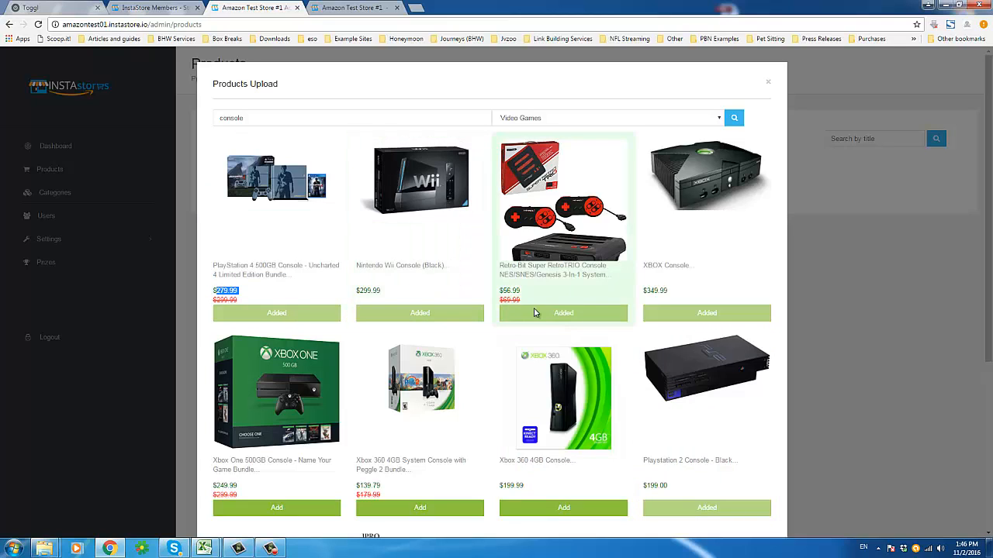
Step: Add the Xbox One 500GB bundle, the Xbox 360 4GB with Peggle 2 and the Xbox 360 4GB Console to the store
scroll(284, 459, "down", 1)
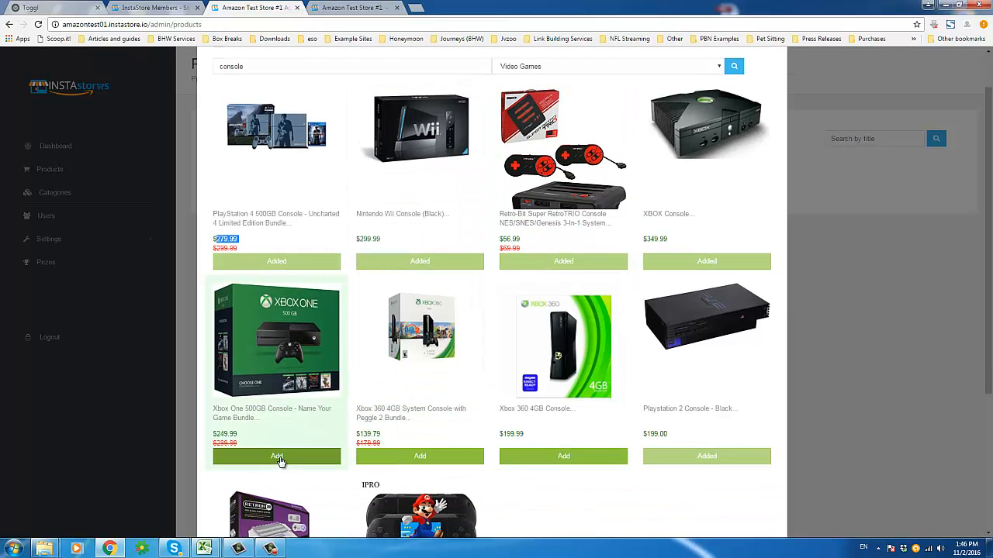
left_click(281, 459)
left_click(413, 459)
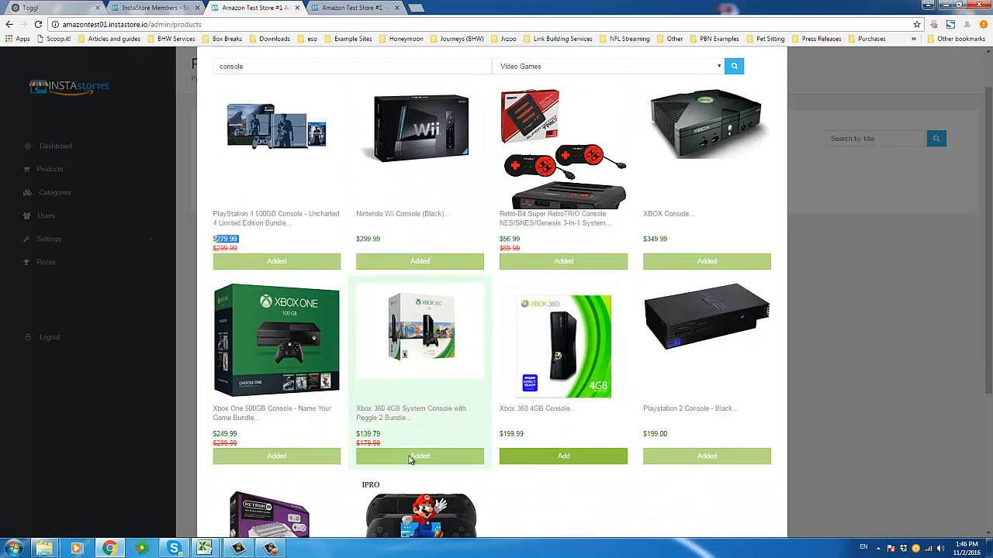
left_click(536, 458)
Step: Add the Hyperkin RetroN 2 twin console and the IPRO Black handheld console to the store
scroll(425, 456, "down", 2)
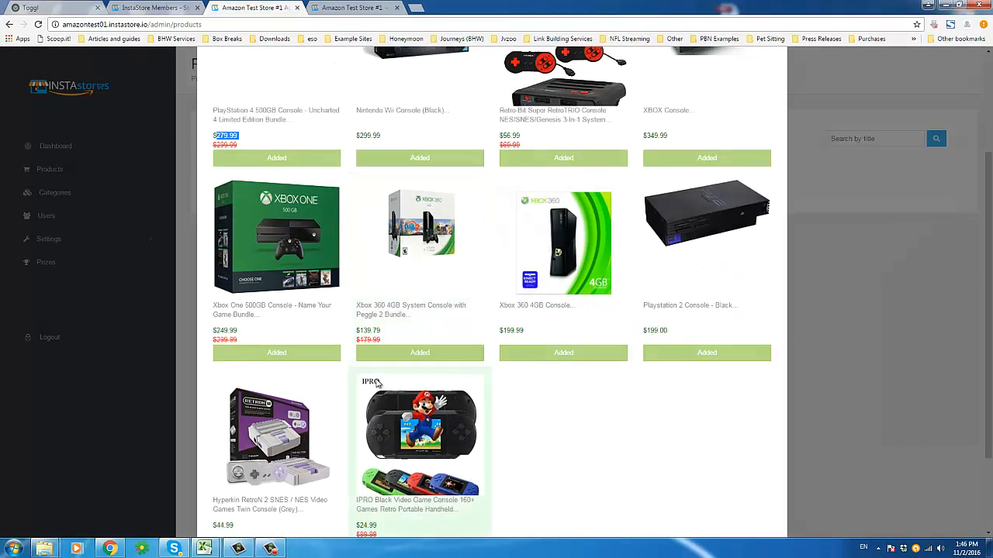
left_click(620, 165)
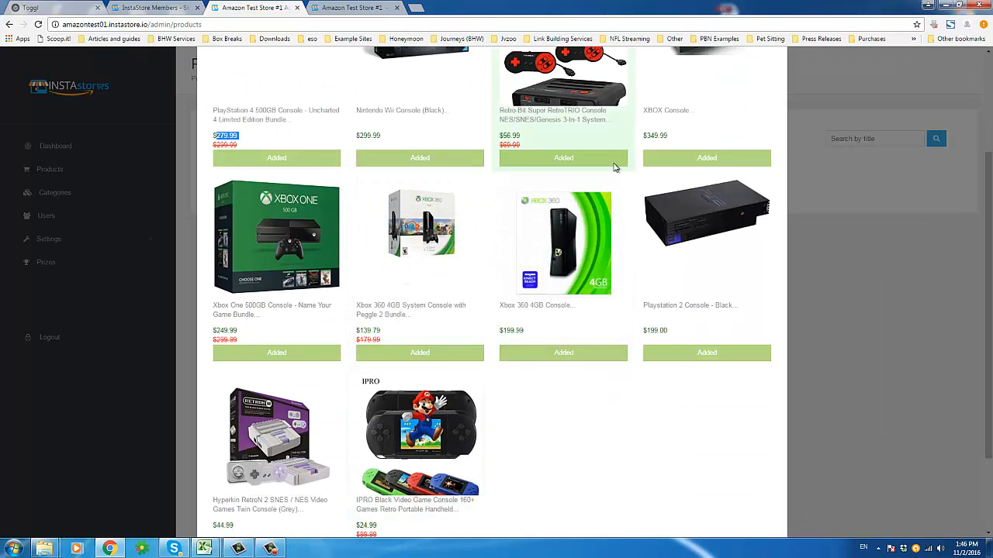
scroll(279, 475, "down", 1)
left_click(273, 497)
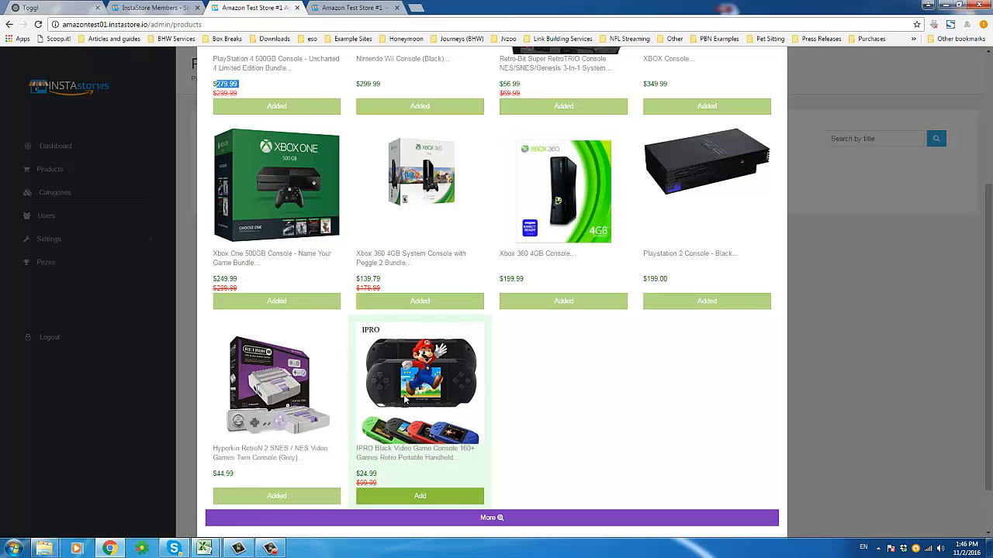
left_click(413, 500)
scroll(597, 472, "down", 1)
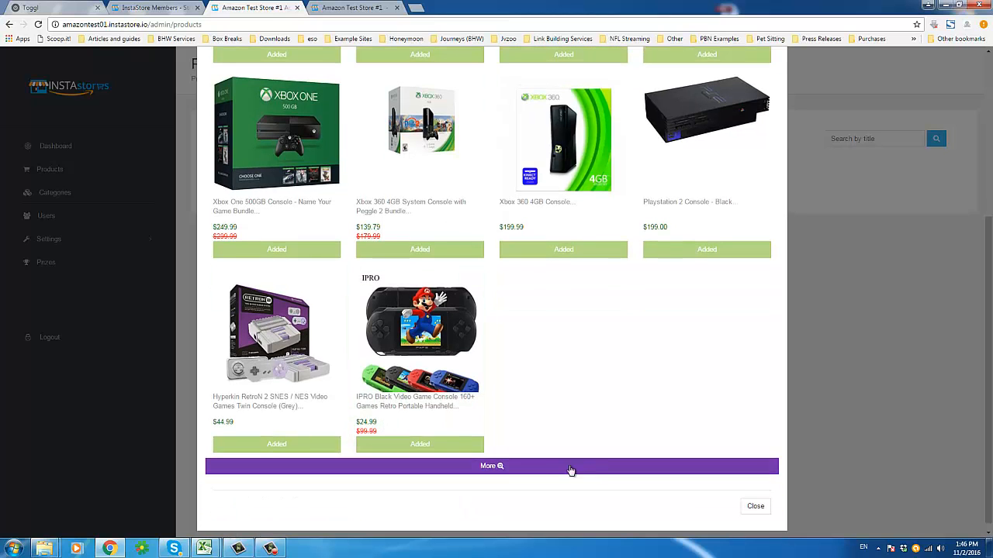
Step: Load more console results and add both Hyperkin RetroN 3 systems, the Nintendo 64 System and the PlayStation 3 500 GB System to the store
left_click(495, 470)
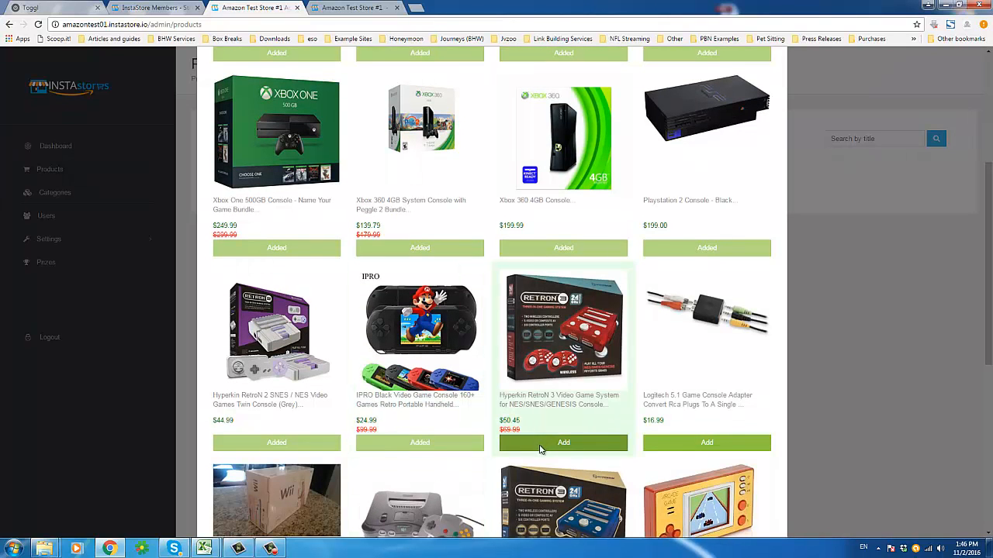
scroll(551, 442, "down", 1)
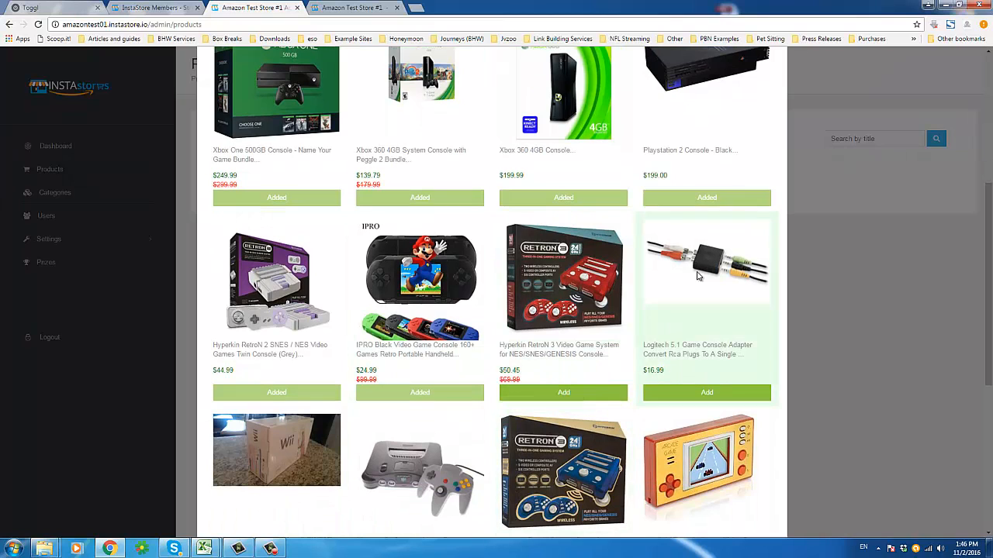
left_click(542, 393)
scroll(479, 428, "down", 3)
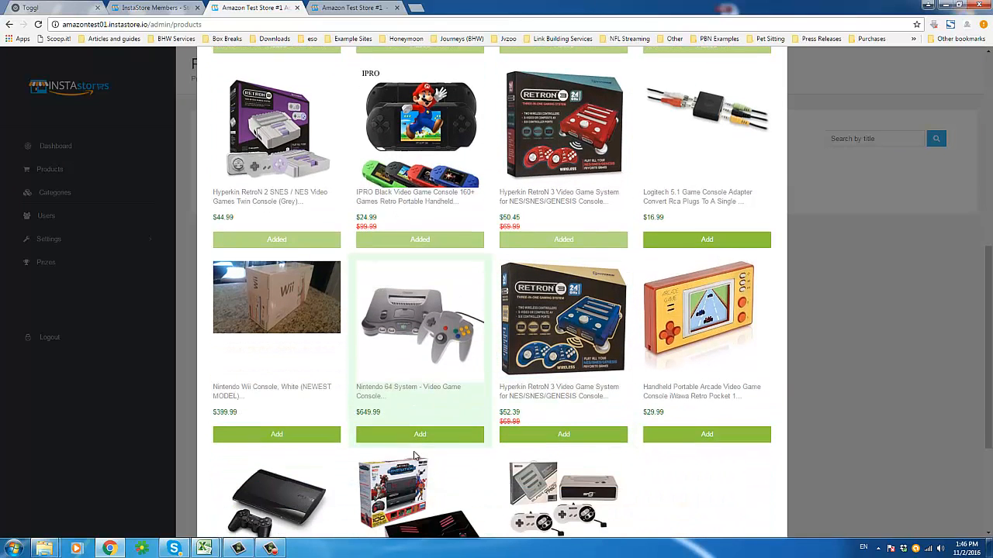
left_click(436, 435)
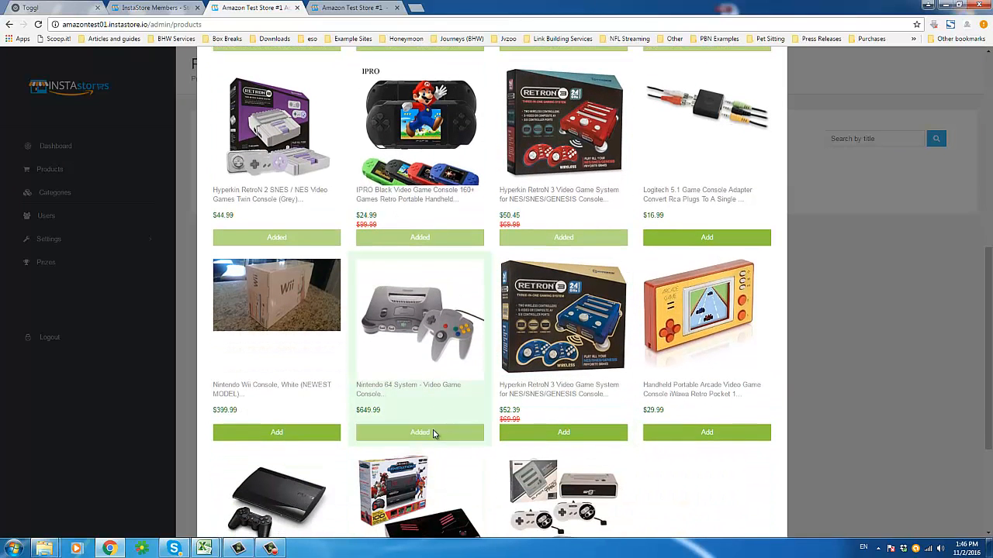
left_click(574, 438)
scroll(667, 419, "down", 2)
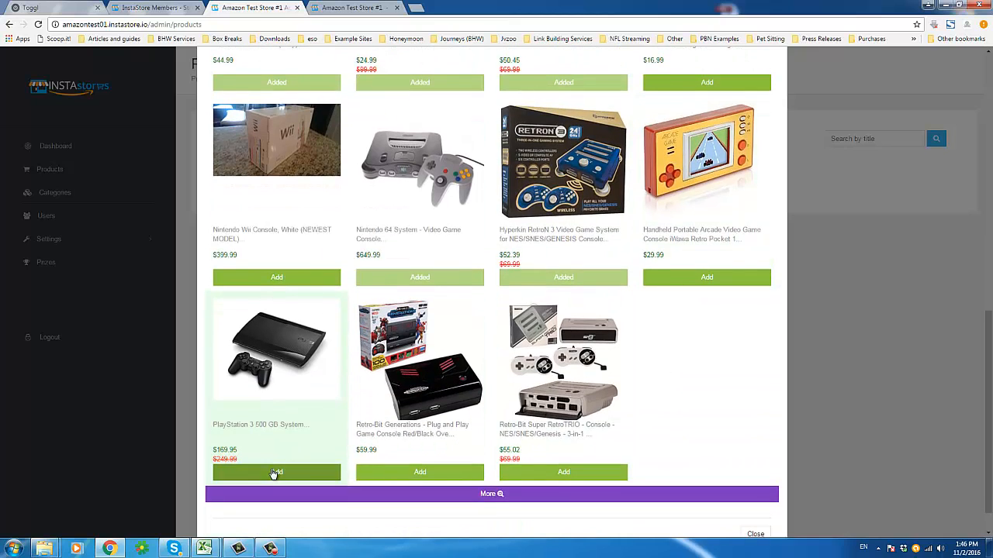
left_click(276, 473)
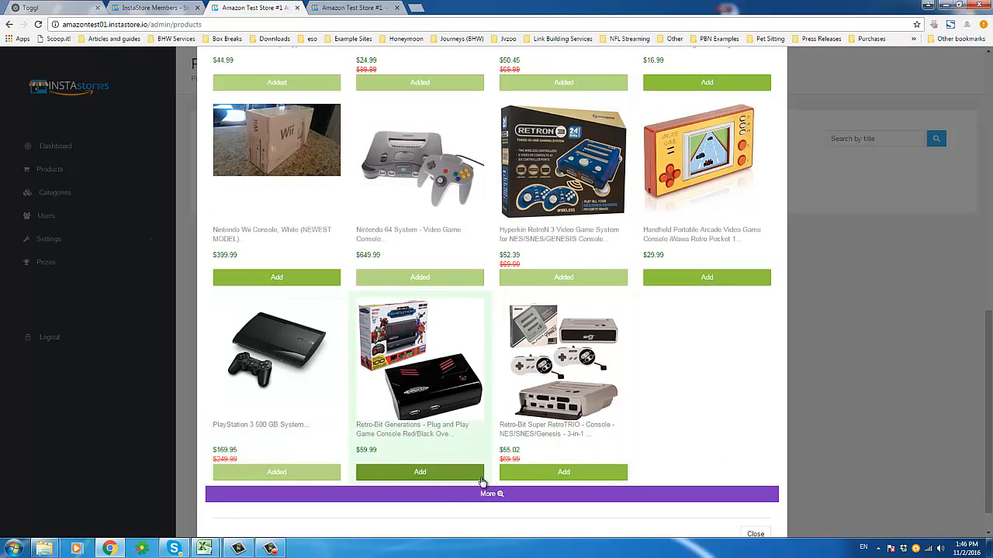
Step: Load further results and add the Atari Flashback 6 Classic Game Console and the Nintendo Wii Console White with Wii Sports to the store
left_click(442, 494)
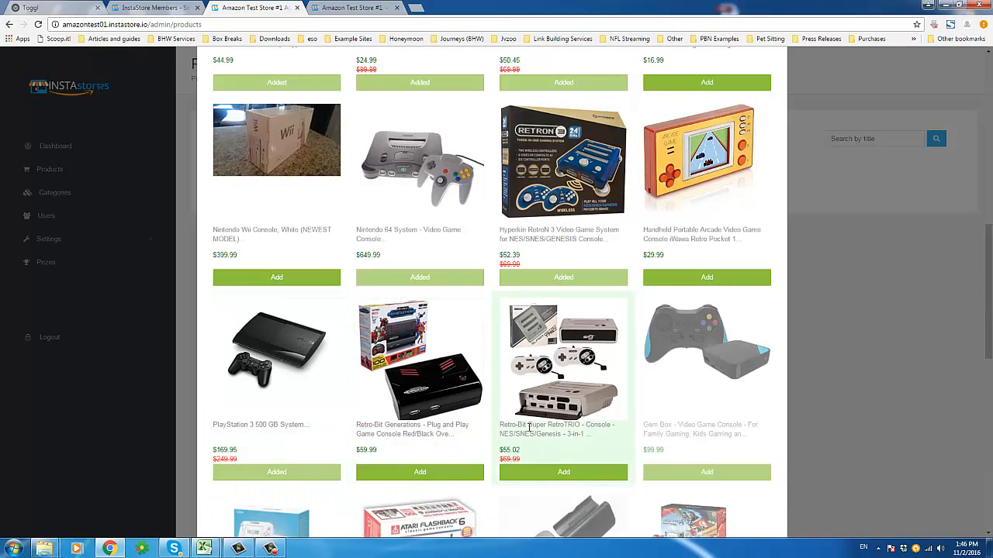
scroll(341, 400, "down", 3)
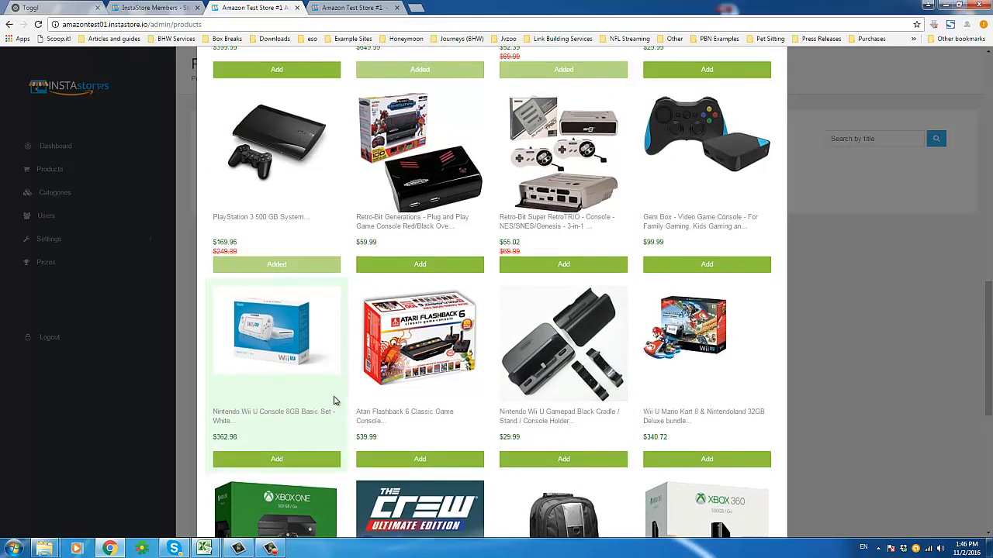
scroll(340, 400, "down", 2)
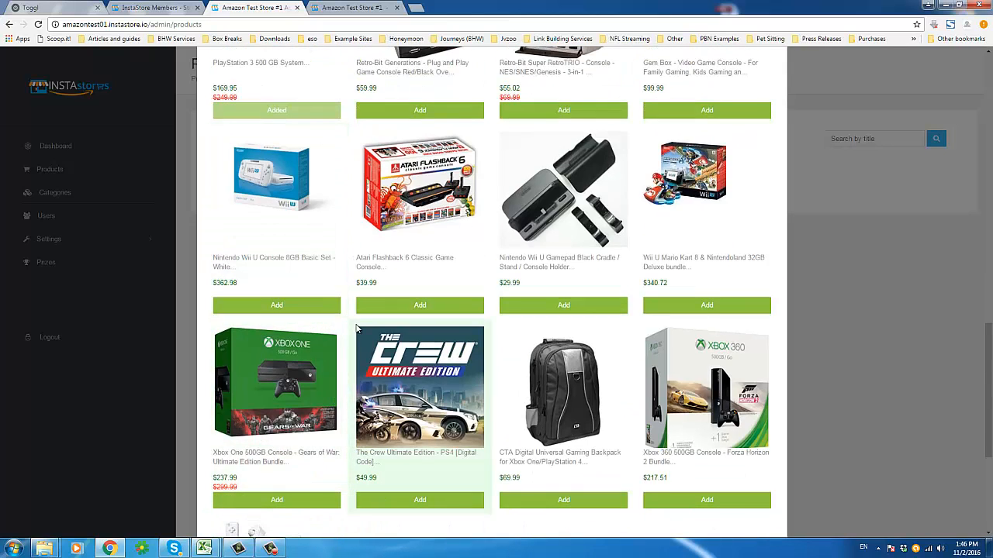
left_click(429, 307)
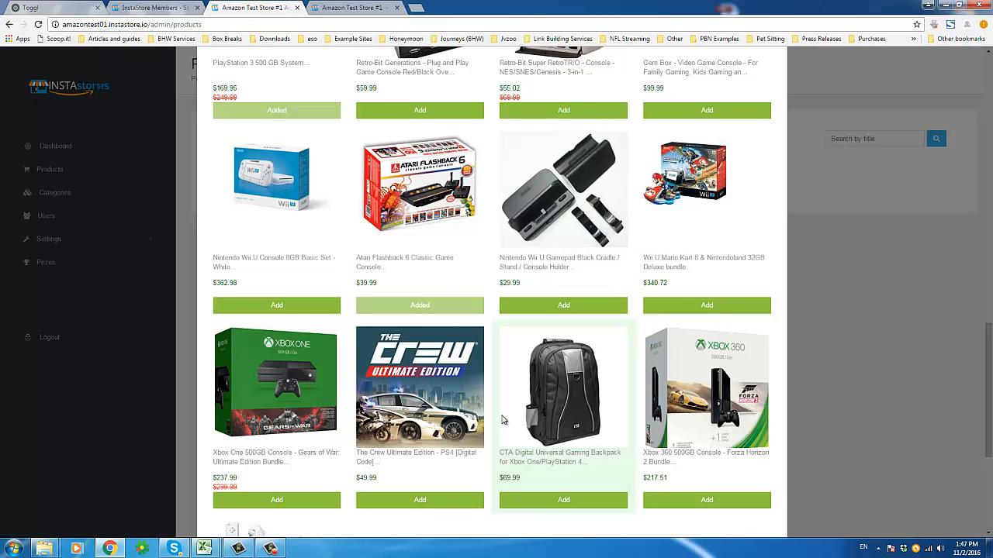
scroll(507, 426, "down", 3)
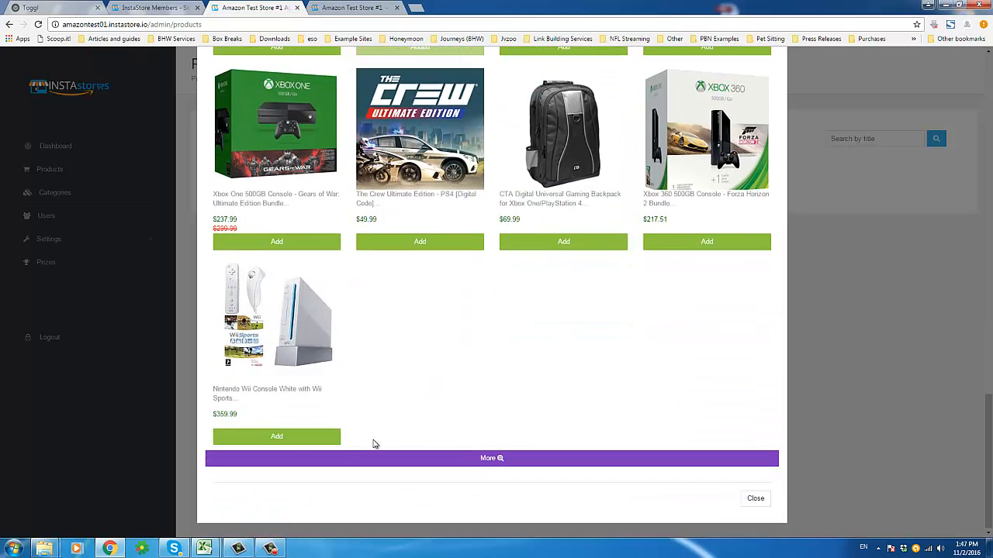
left_click(277, 438)
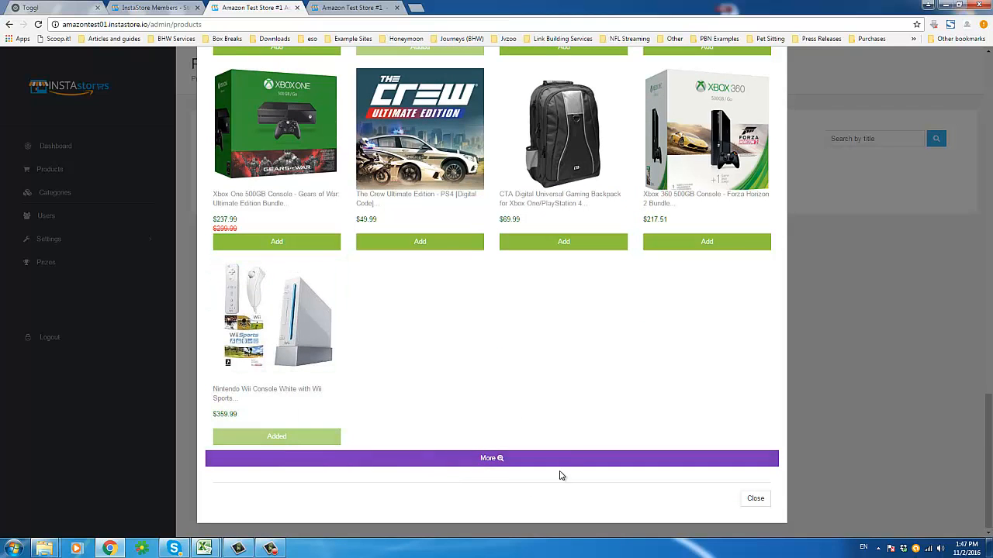
Step: Close the products upload dialog and view the store page of the Nintendo Wii Console White with Wii Sports
left_click(616, 457)
scroll(608, 454, "up", 4)
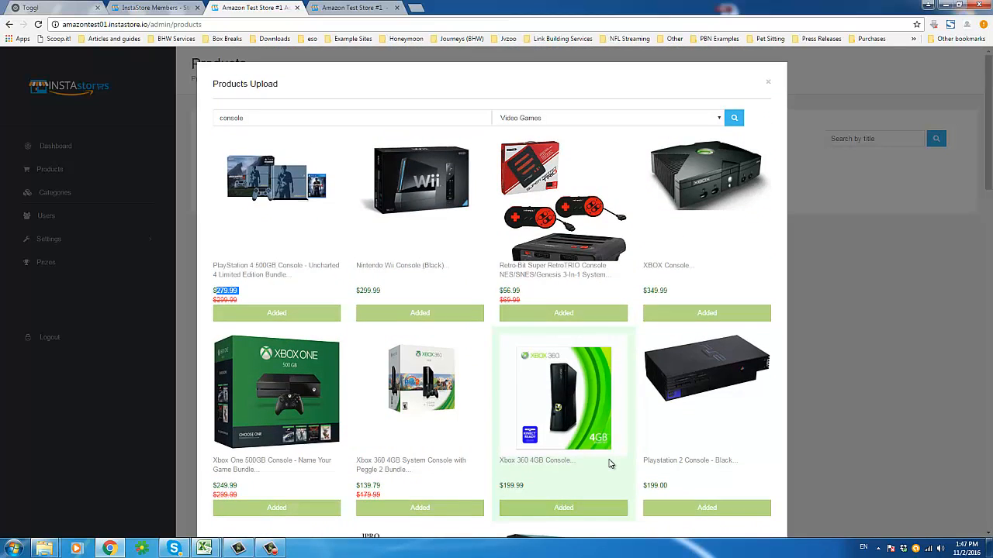
scroll(609, 462, "down", 3)
scroll(609, 464, "down", 10)
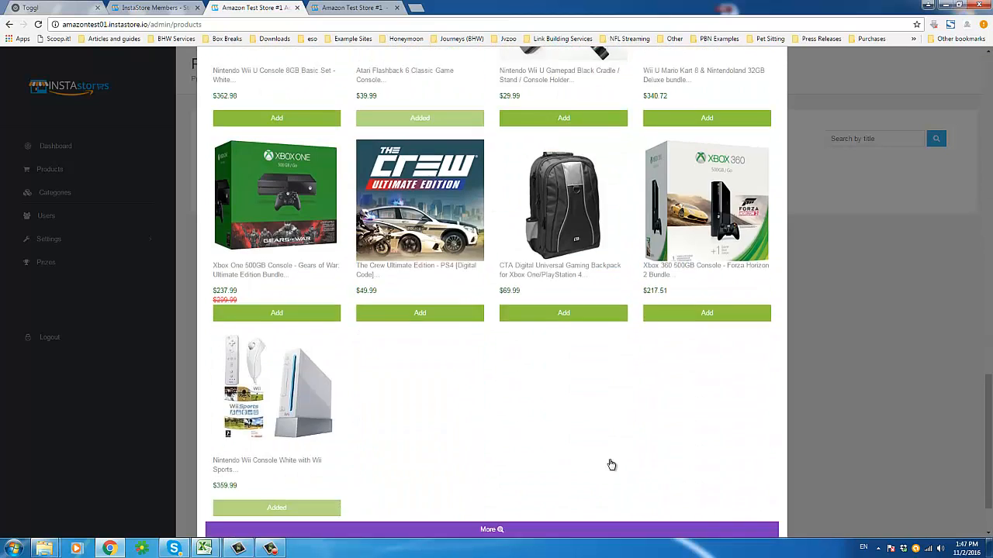
left_click(754, 498)
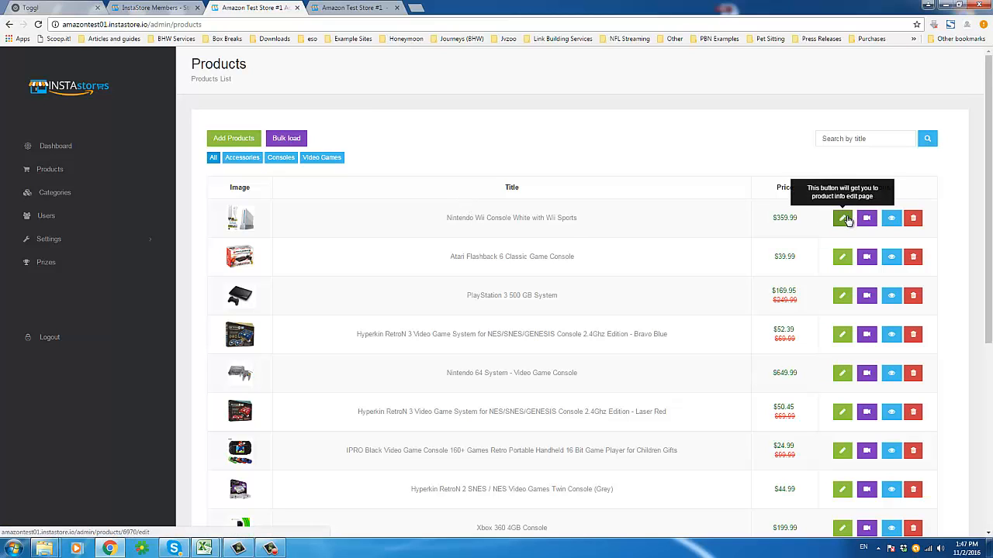
left_click(844, 219)
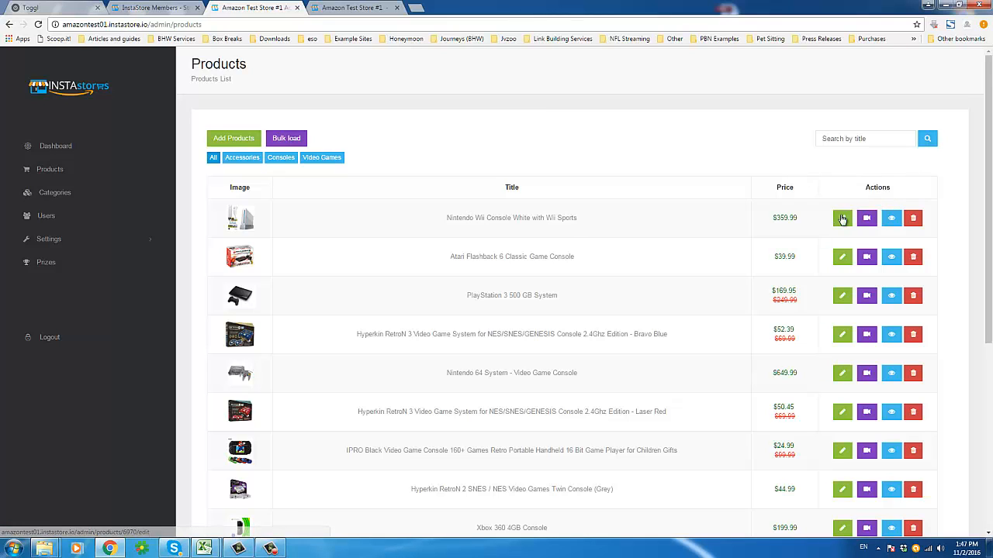
left_click(891, 220)
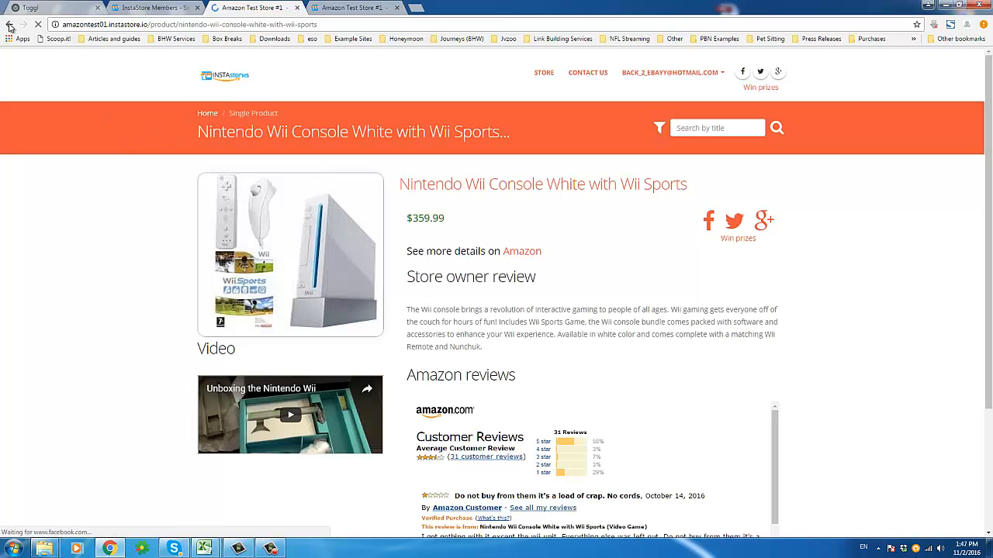
Step: Reload the Amazon Test Store #1 storefront and look through the uploaded products
left_click(339, 9)
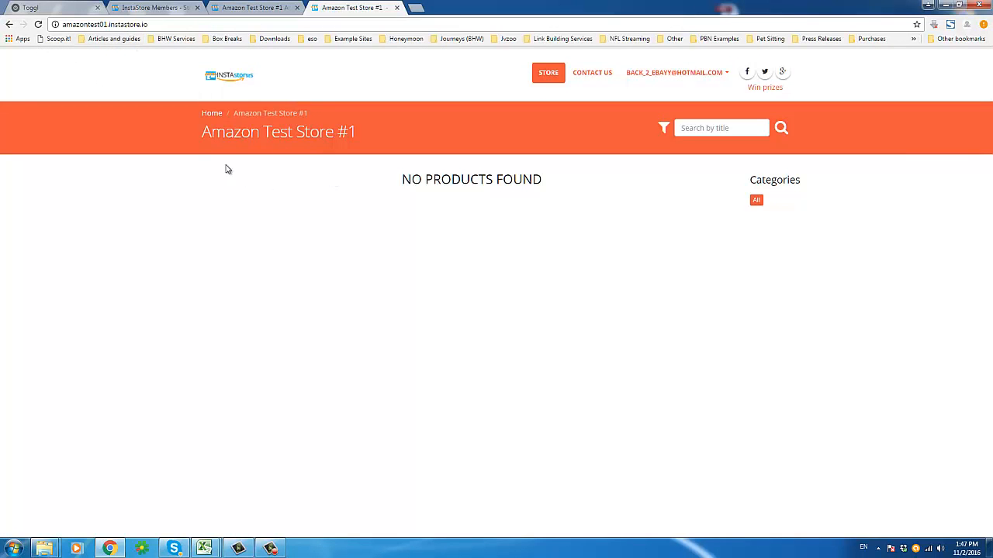
right_click(228, 207)
left_click(267, 236)
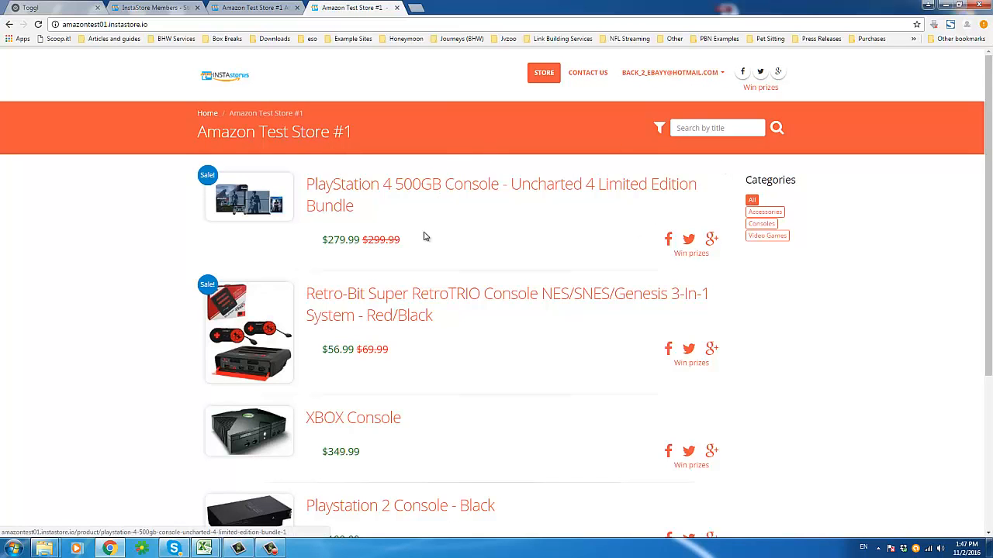
scroll(416, 239, "down", 5)
scroll(416, 239, "down", 10)
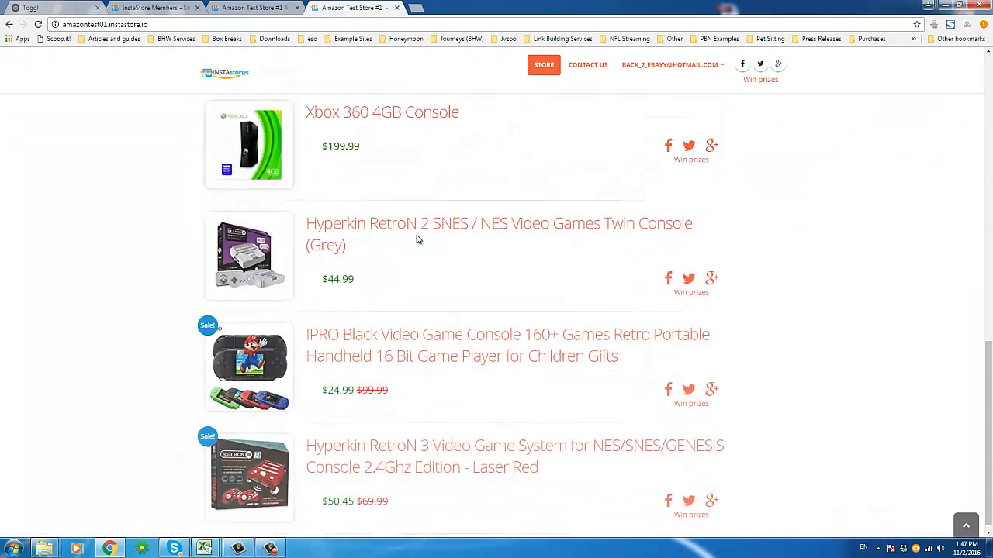
left_click(988, 171)
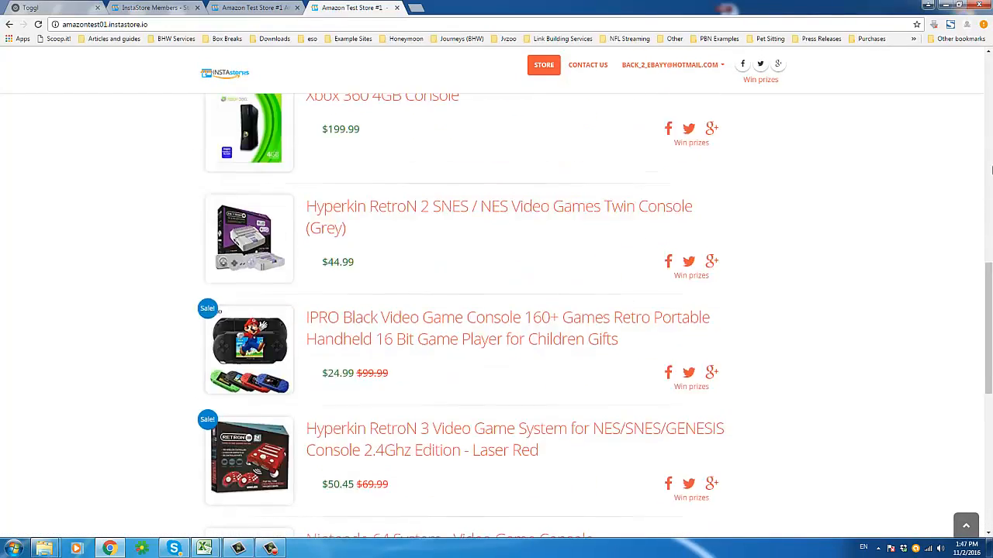
left_click(989, 148)
left_click(988, 124)
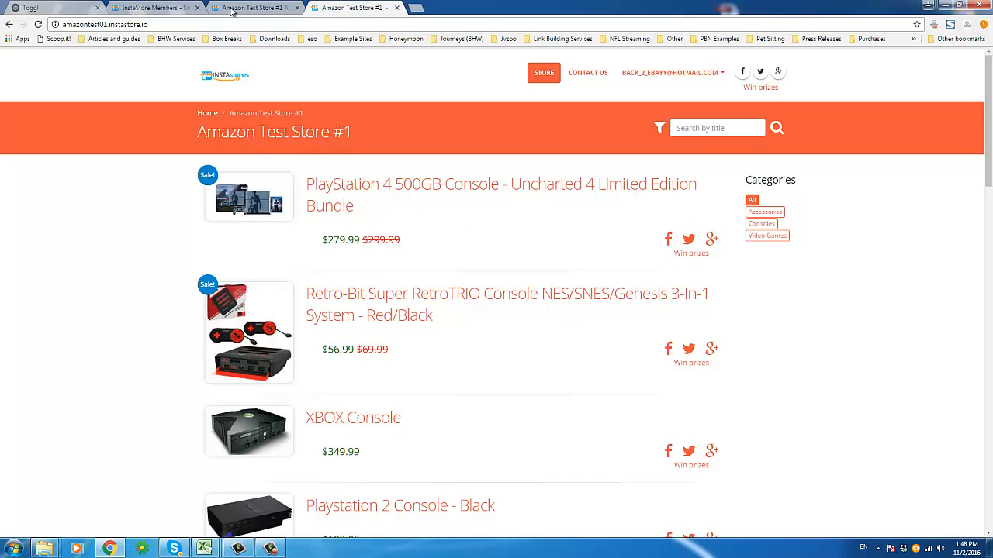
Step: Set the store's color scheme to Blue in the general settings and save them
left_click(249, 7)
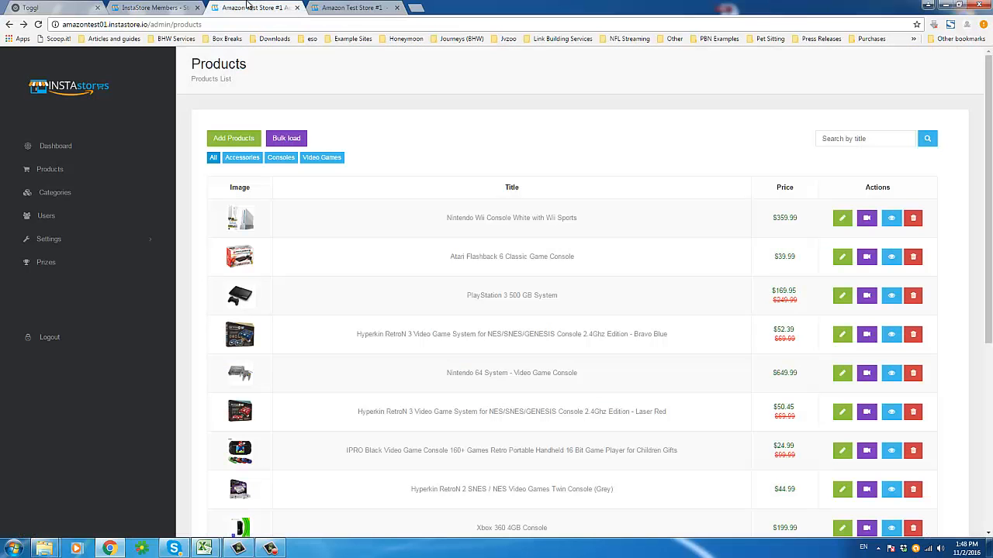
left_click(51, 240)
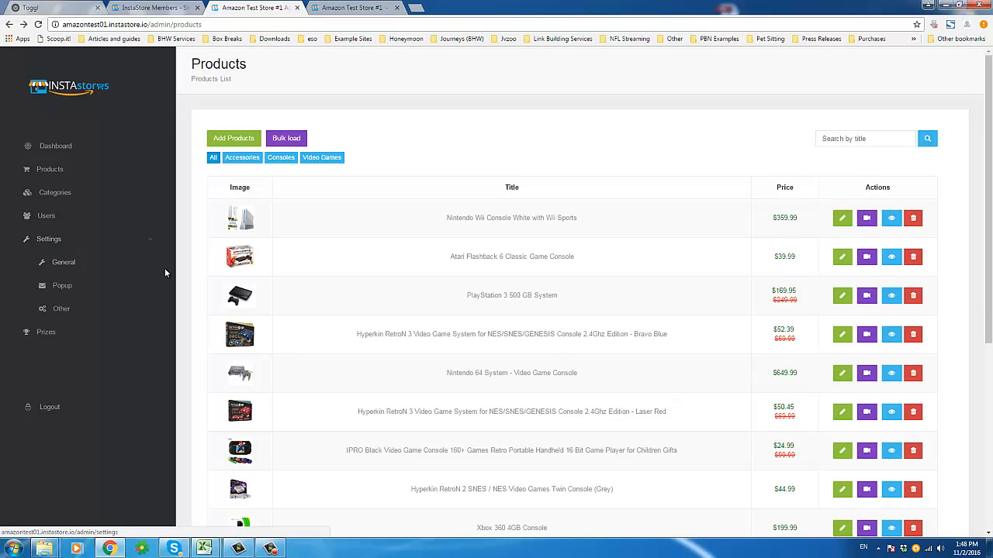
left_click(76, 265)
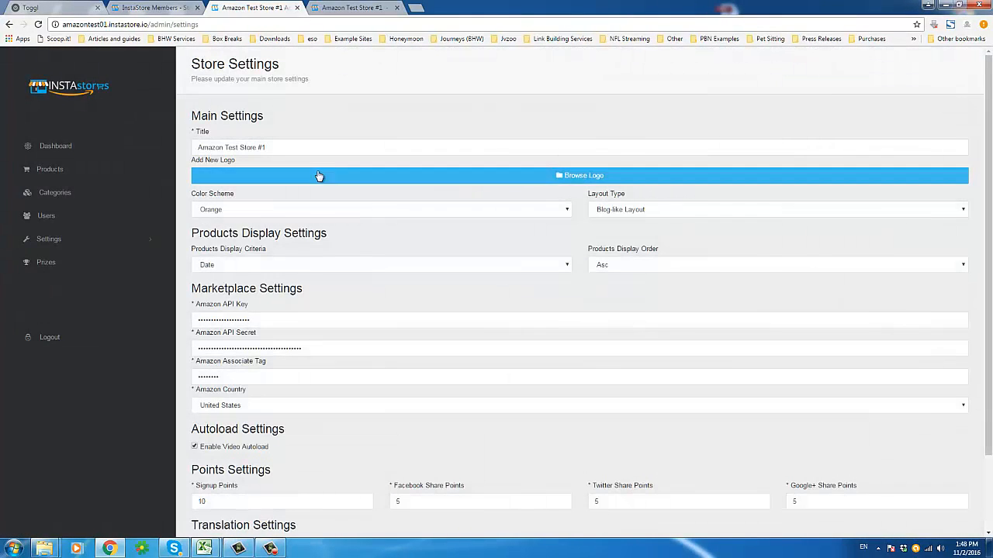
left_click(270, 212)
left_click(270, 222)
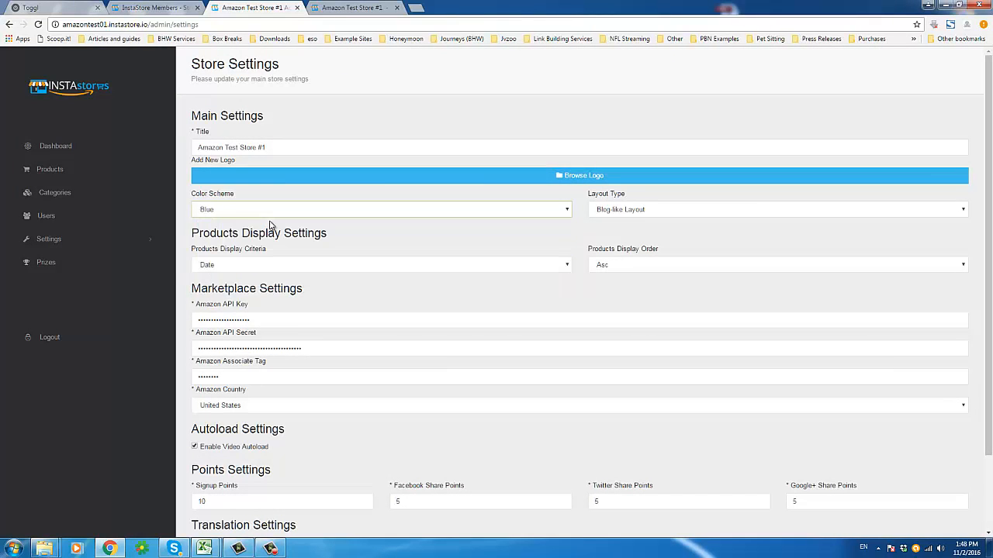
scroll(419, 280, "down", 2)
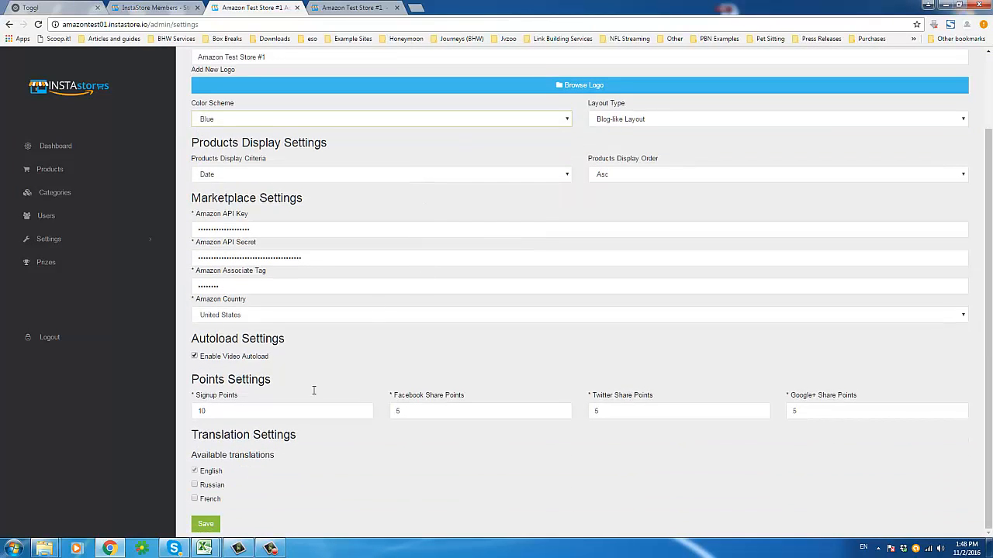
left_click(206, 523)
Step: Reload the storefront to check its color scheme
left_click(339, 7)
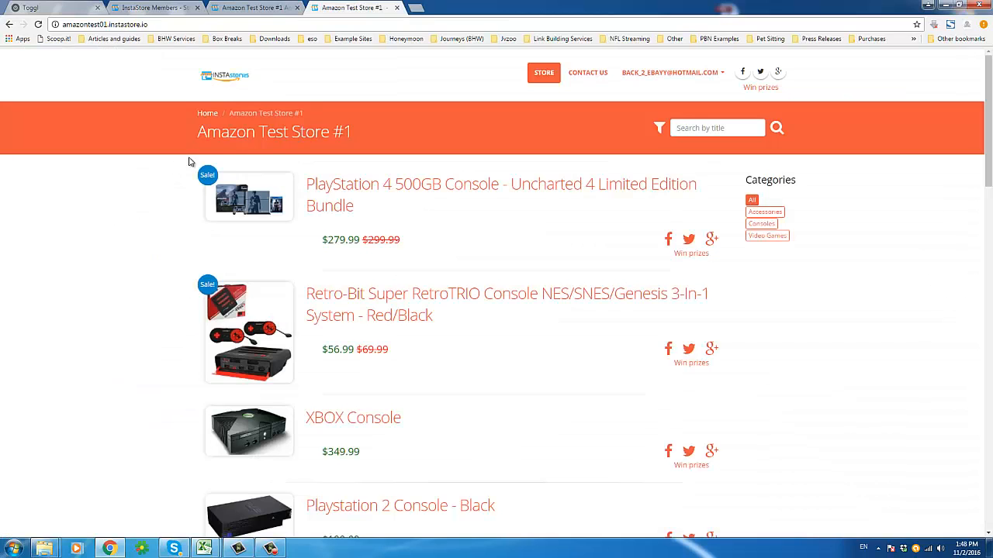
right_click(102, 185)
left_click(129, 221)
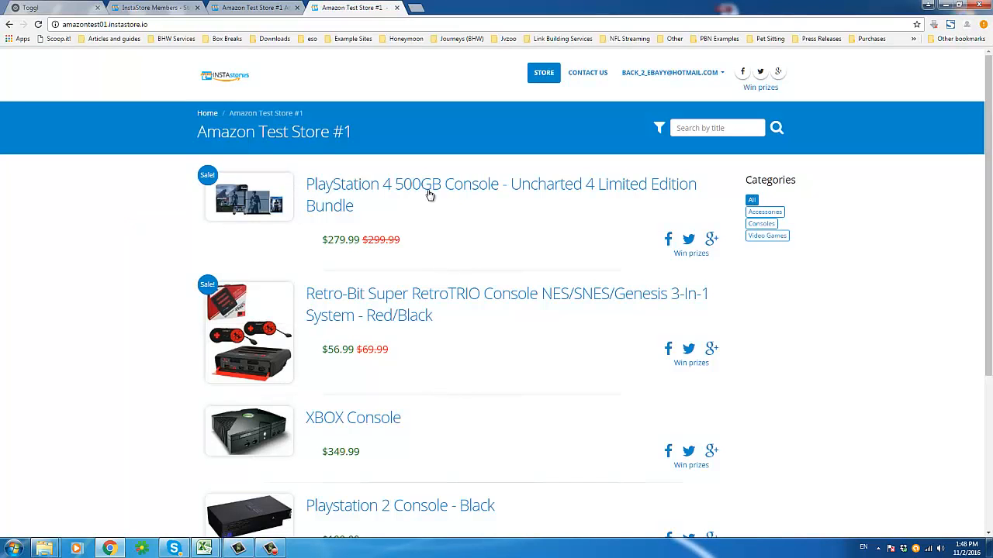
Step: Open the PlayStation 4 500GB Uncharted 4 bundle's product page and examine its store owner review, Amazon reviews and Amazon link
left_click(339, 208)
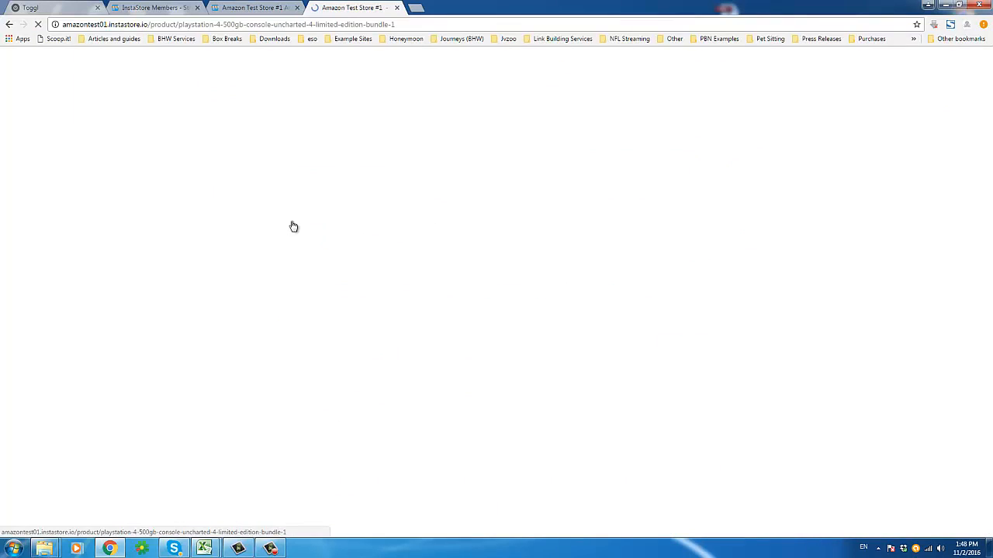
scroll(782, 310, "down", 3)
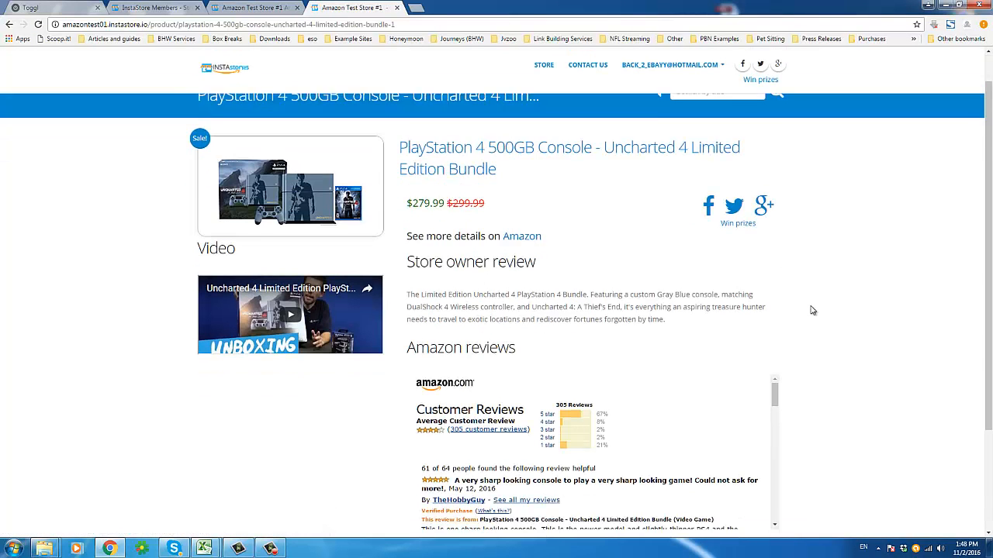
left_click_drag(774, 329, 766, 451)
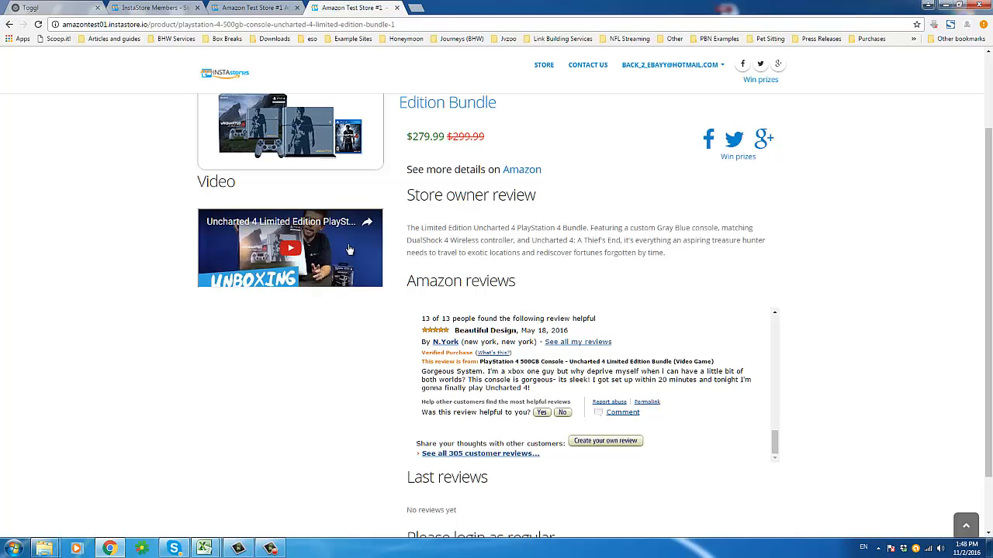
triple_click(468, 239)
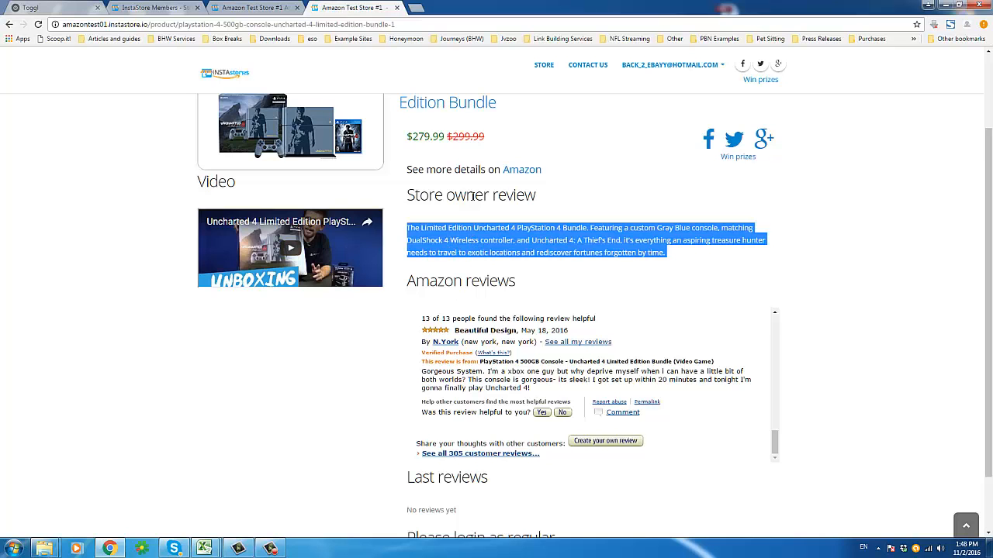
scroll(472, 197, "up", 2)
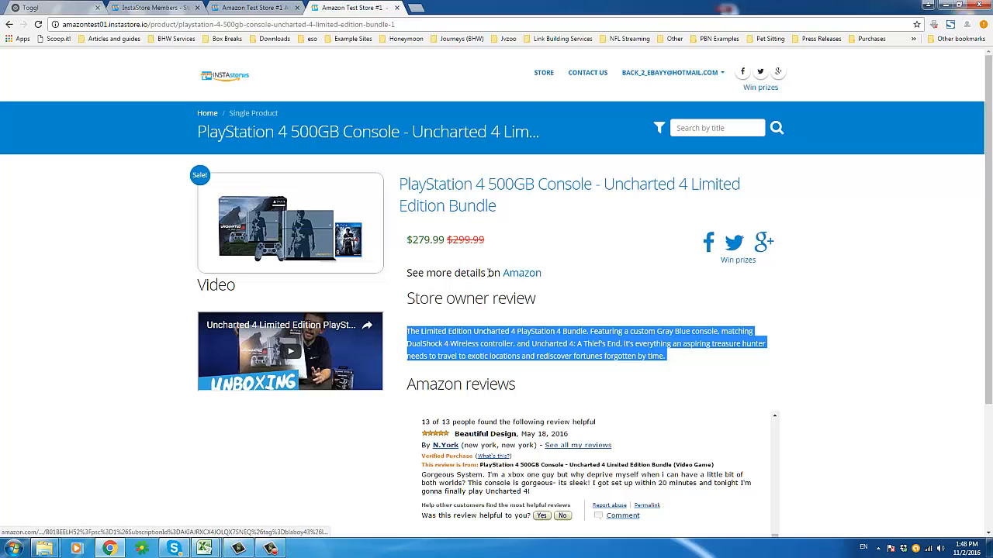
triple_click(469, 273)
left_click(141, 233)
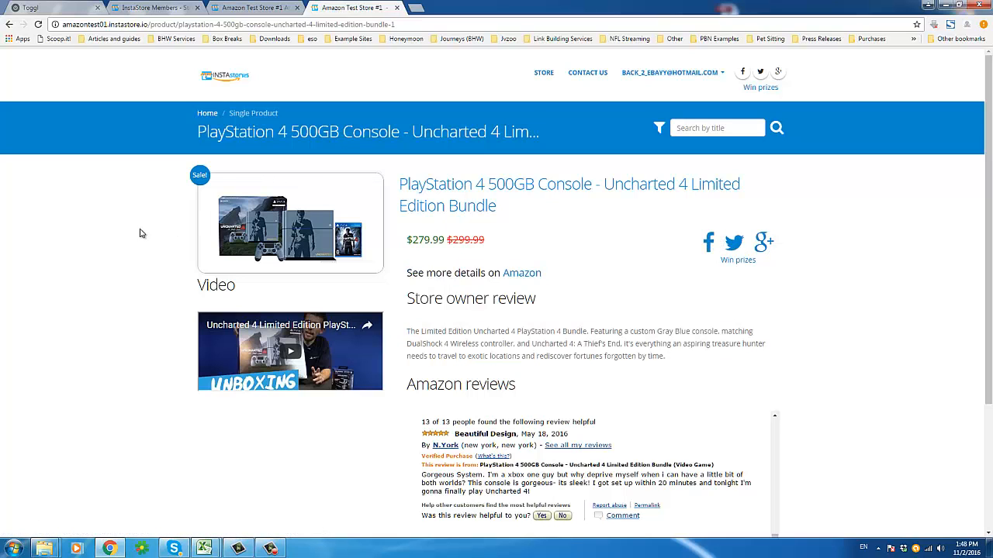
Step: Look over the rest of the PlayStation 4 bundle's product page, including the last reviews and comment section
scroll(140, 233, "down", 3)
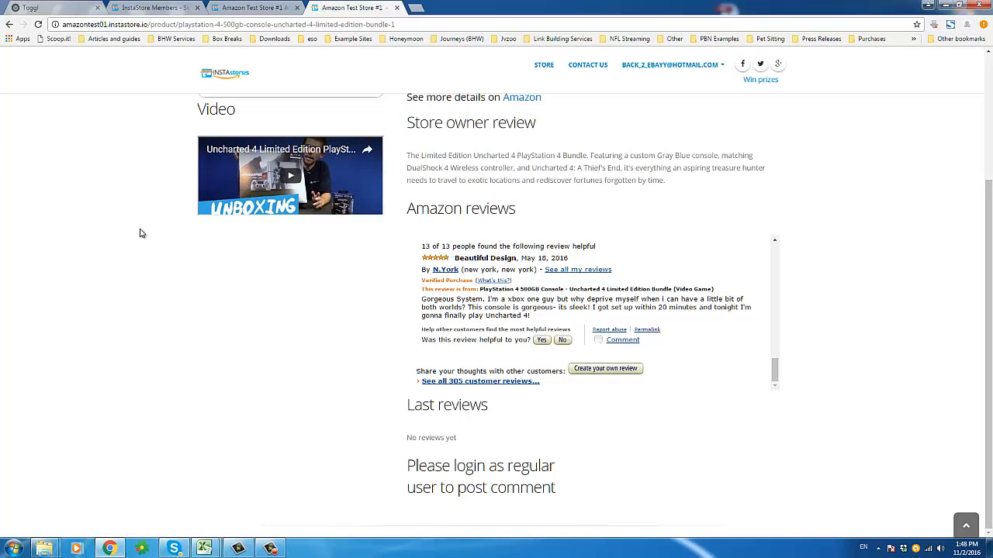
scroll(142, 234, "up", 3)
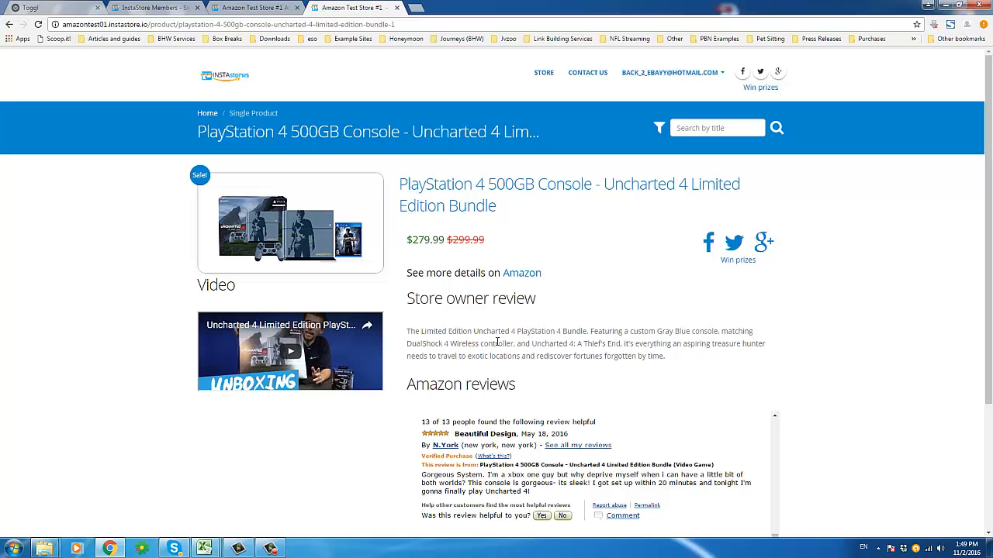
Step: Assign the Nintendo Wii Console White with Wii Sports product to the Consoles category in the store admin and save it
left_click(283, 9)
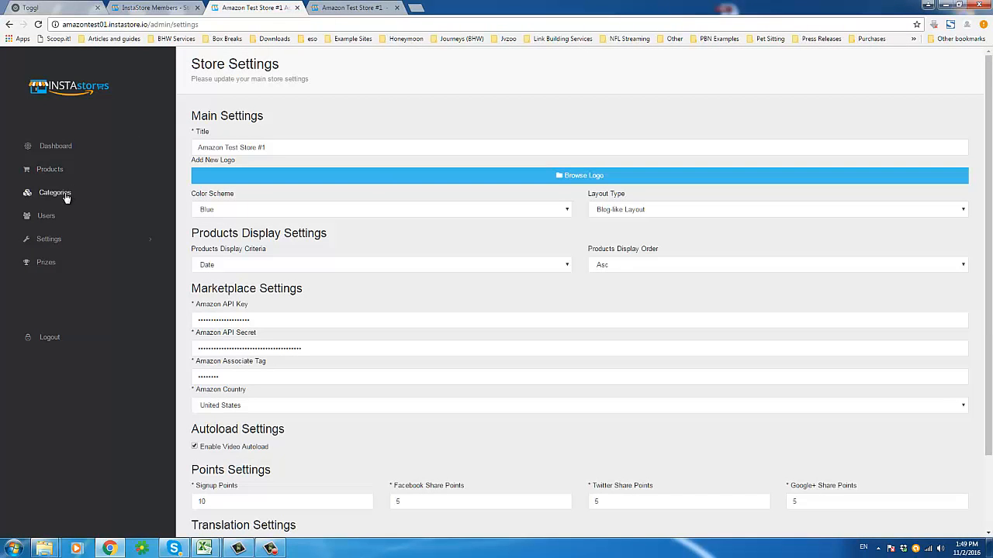
left_click(59, 169)
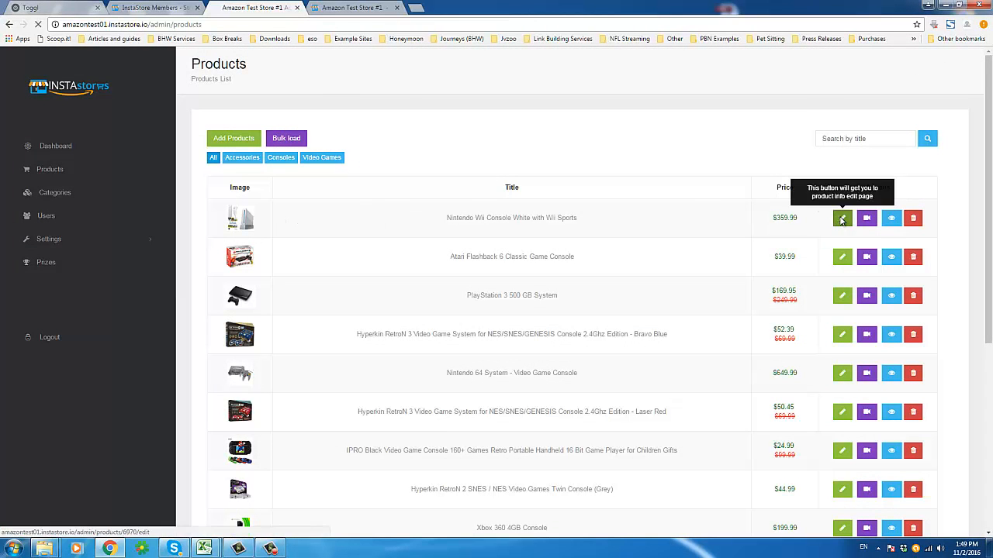
left_click(842, 218)
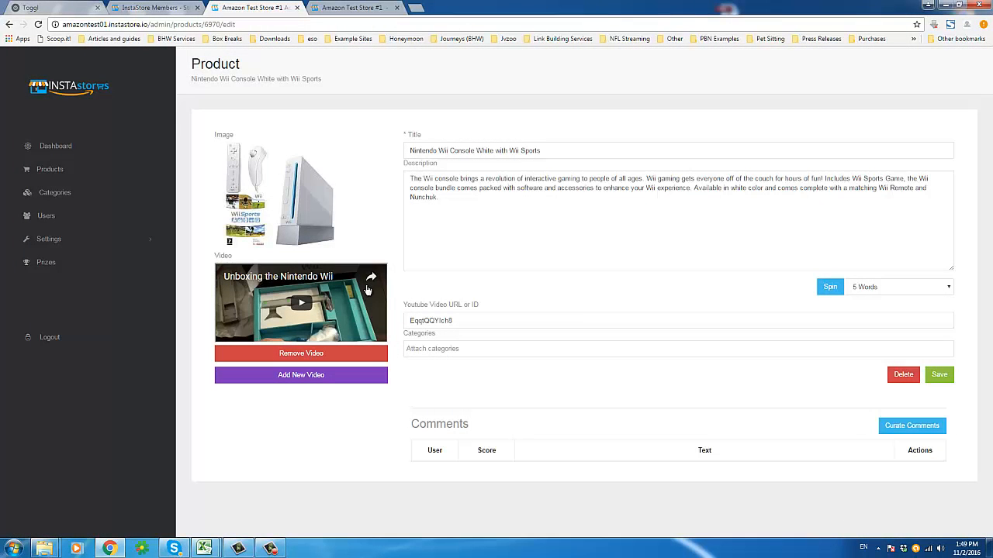
left_click(432, 349)
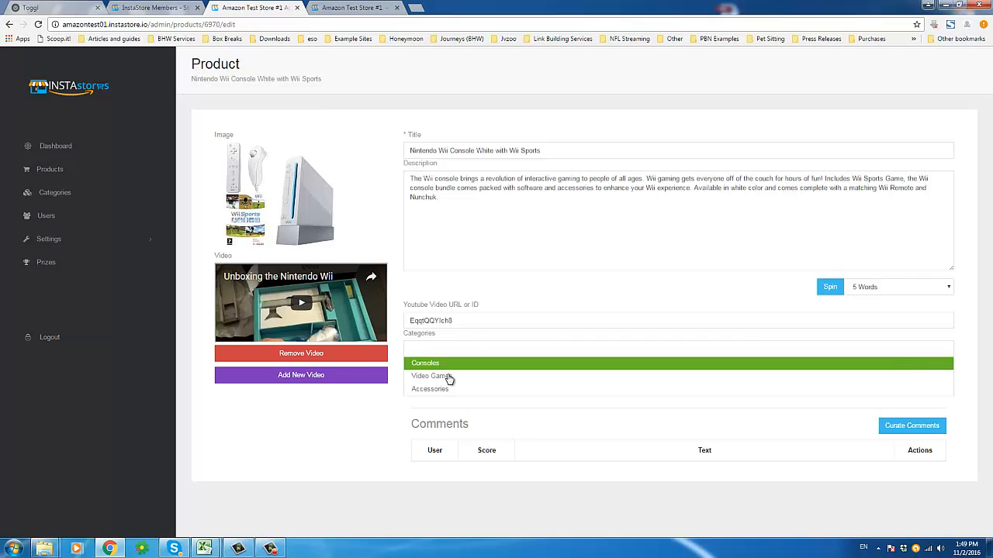
left_click(439, 363)
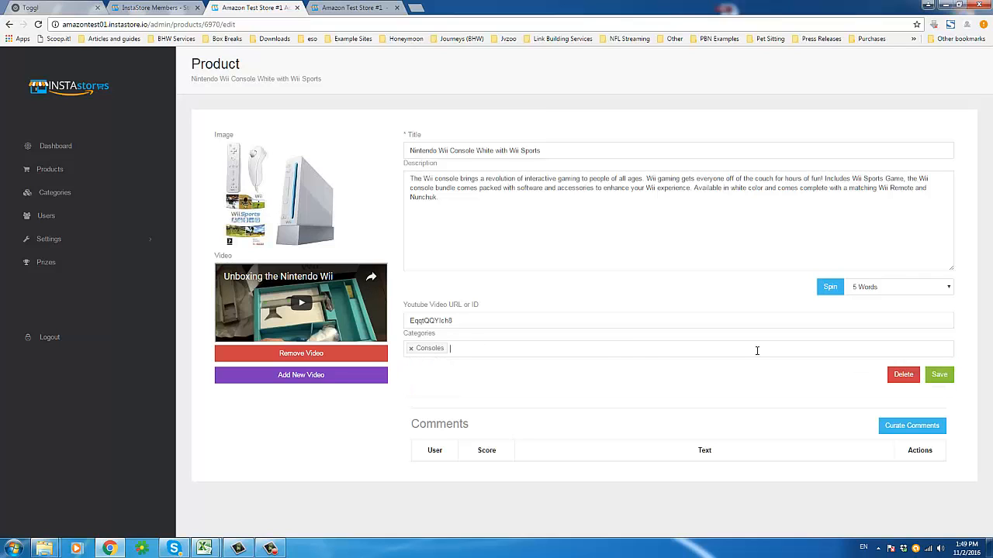
left_click(940, 379)
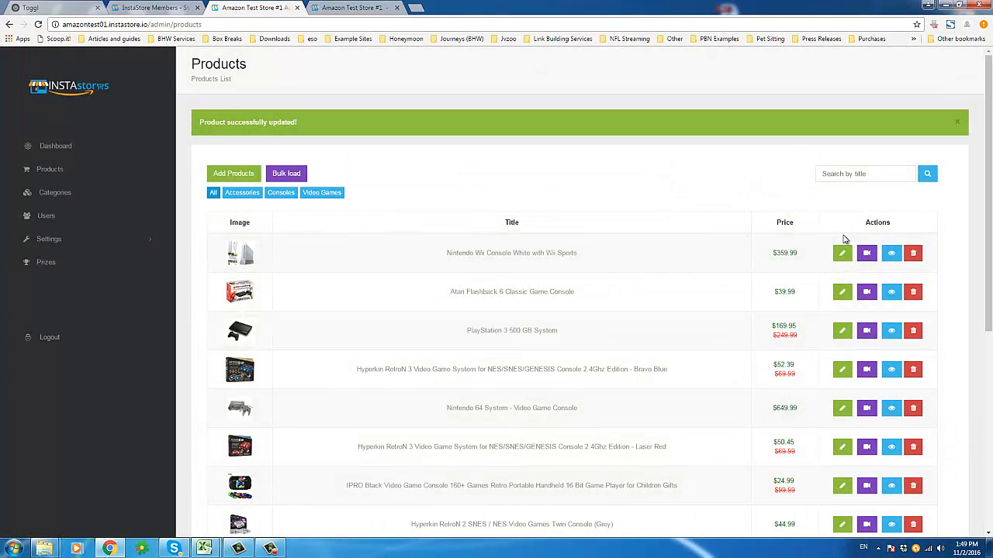
Step: Assign the PlayStation 4 500GB Uncharted 4 Limited Edition Bundle to the Consoles category and save the product
scroll(573, 242, "down", 5)
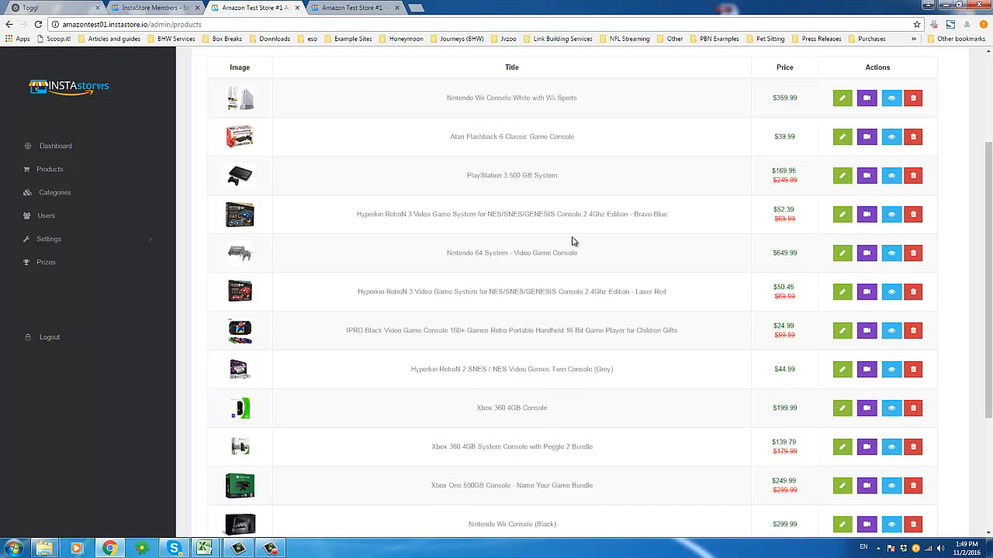
scroll(563, 246, "up", 5)
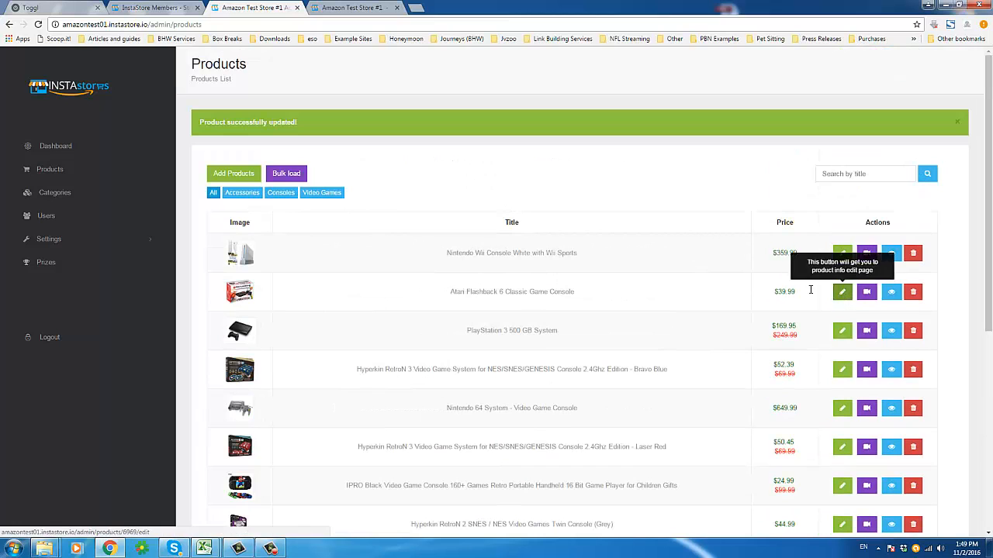
scroll(554, 336, "down", 5)
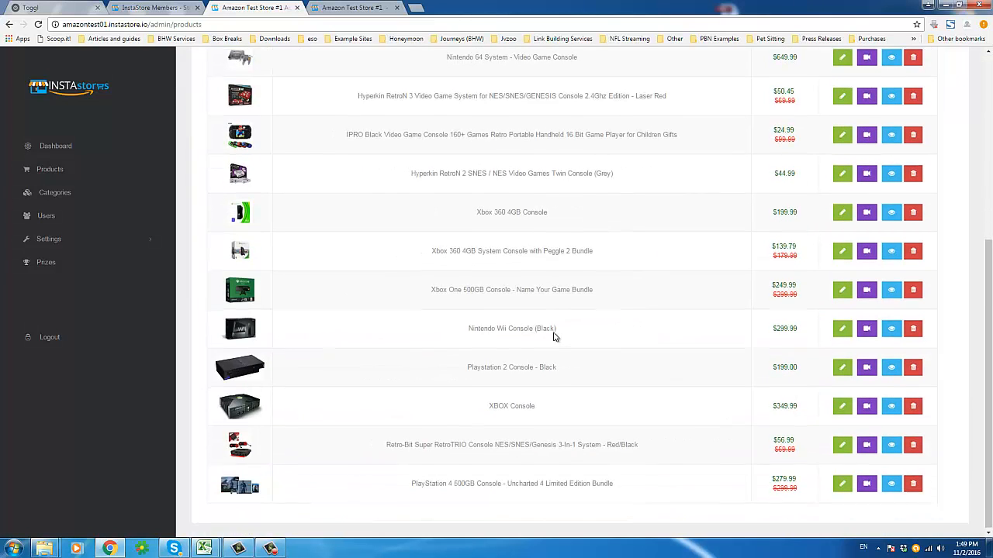
left_click(846, 484)
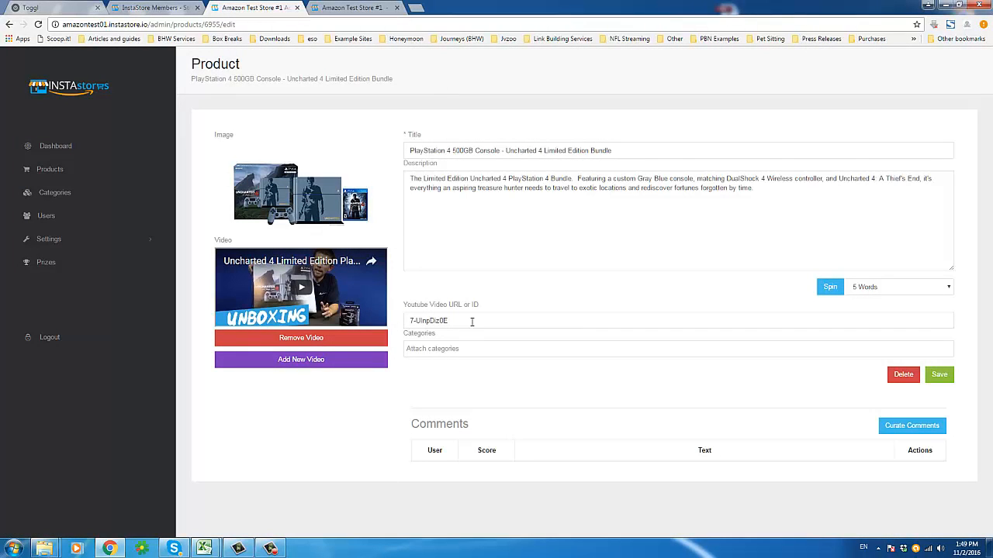
left_click(484, 353)
left_click(452, 363)
left_click(939, 376)
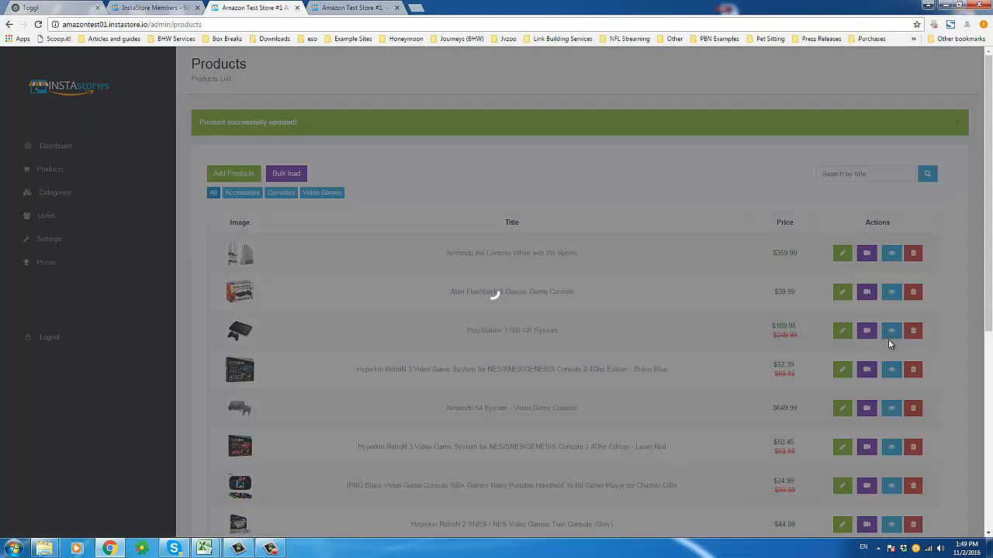
scroll(784, 365, "down", 4)
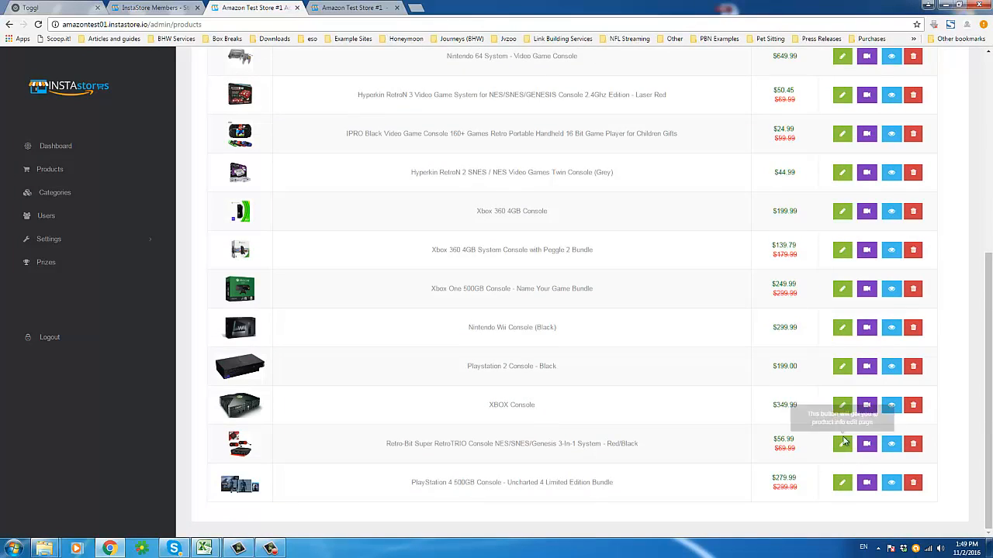
scroll(723, 368, "up", 2)
scroll(723, 368, "up", 2)
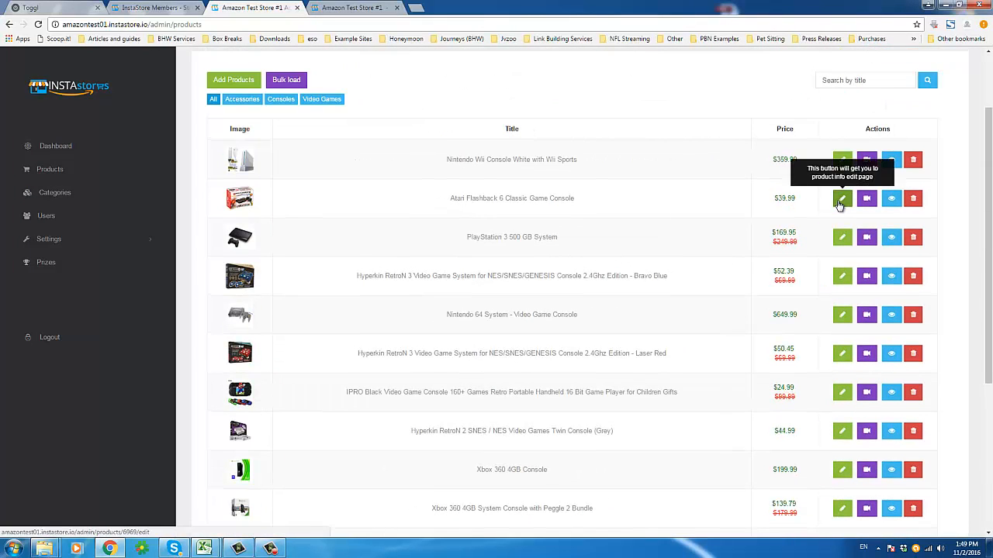
left_click_drag(509, 198, 600, 199)
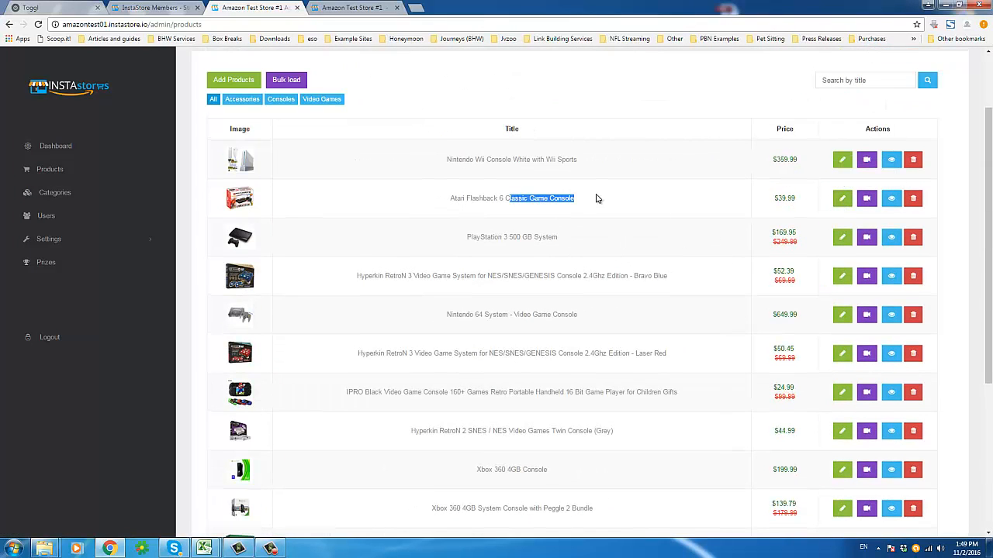
left_click(600, 199)
left_click(271, 549)
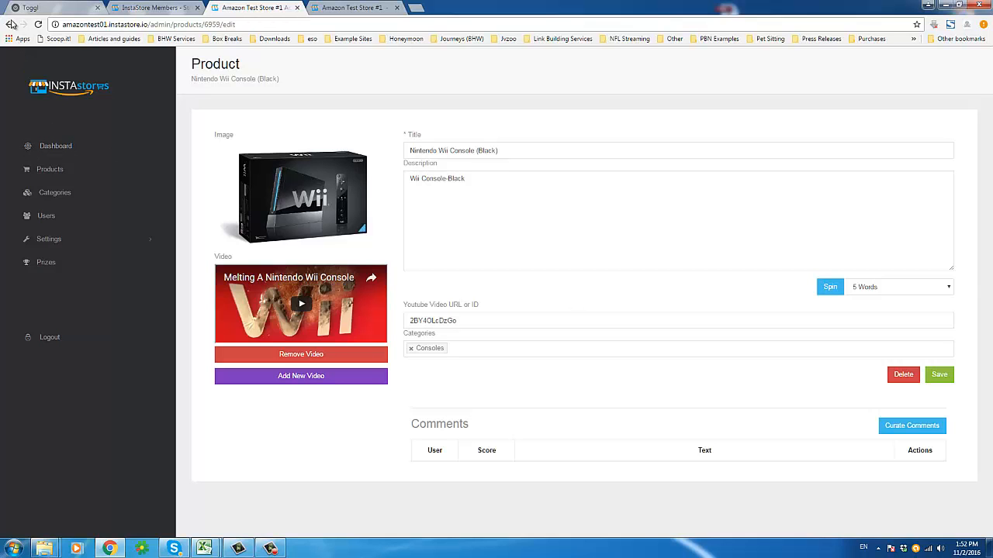
Step: Return to the products list, open the PlayStation 3 500 GB System for editing and examine its description
left_click(9, 24)
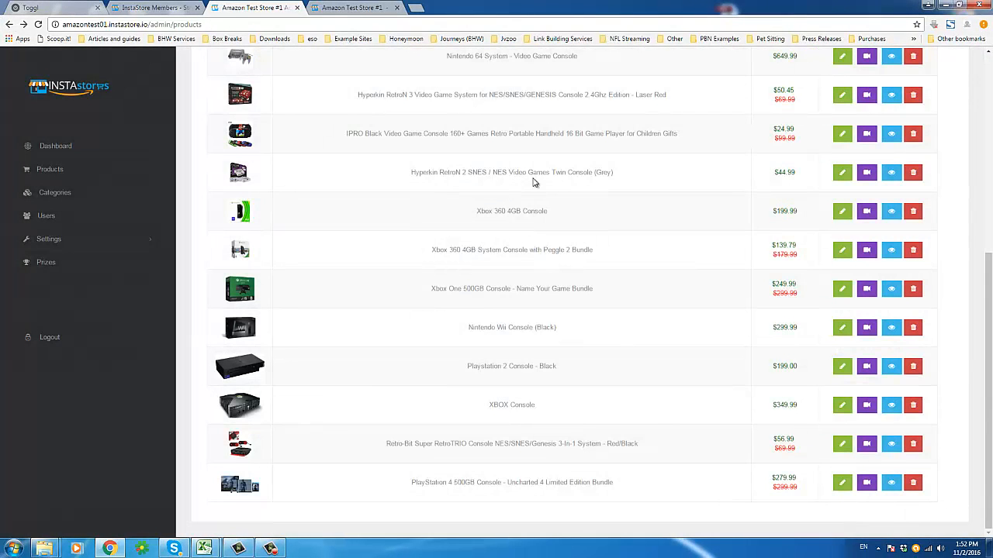
scroll(545, 194, "up", 5)
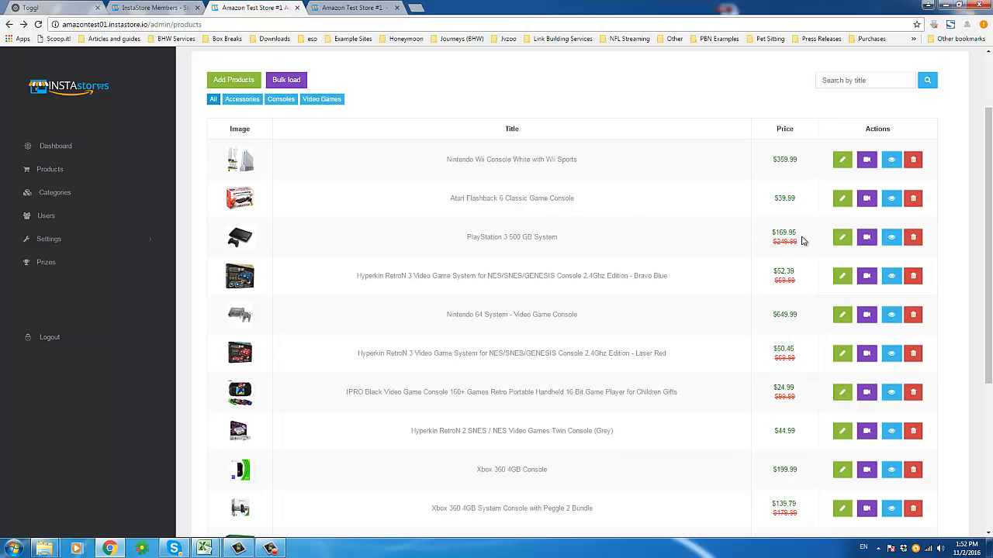
left_click(842, 236)
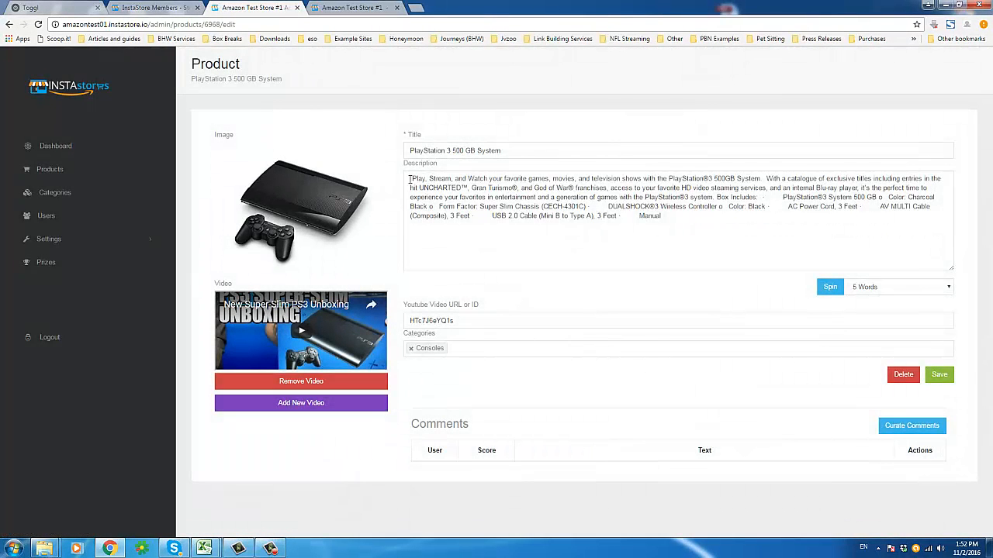
left_click_drag(410, 180, 486, 190)
left_click(570, 208)
key("ctrl+a")
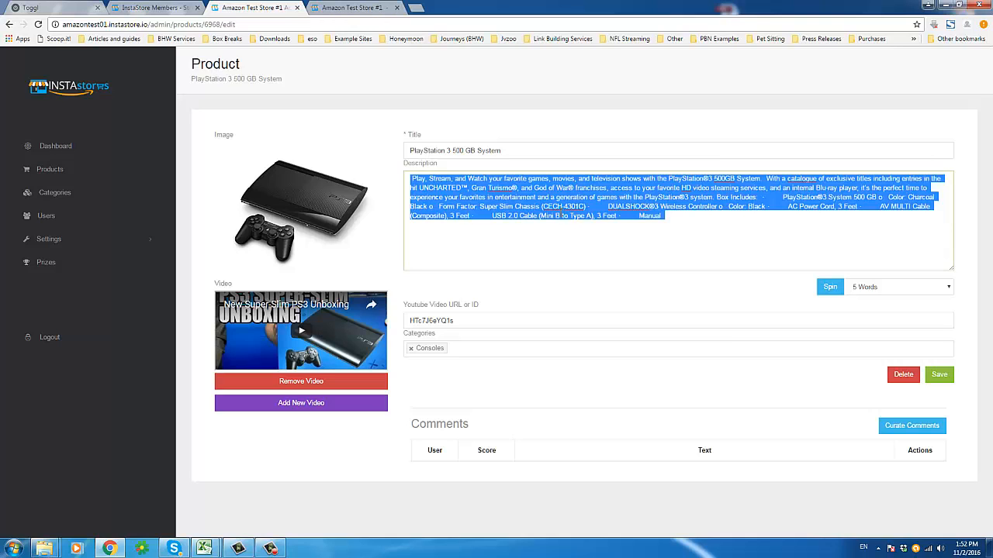
left_click(547, 215)
key("ctrl+a")
left_click(588, 227)
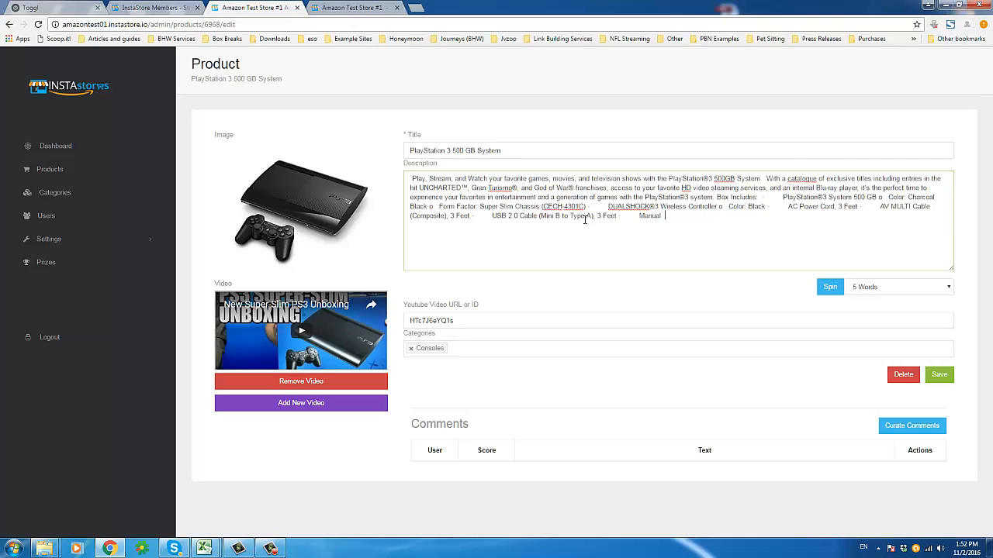
left_click_drag(664, 218, 410, 180)
triple_click(409, 180)
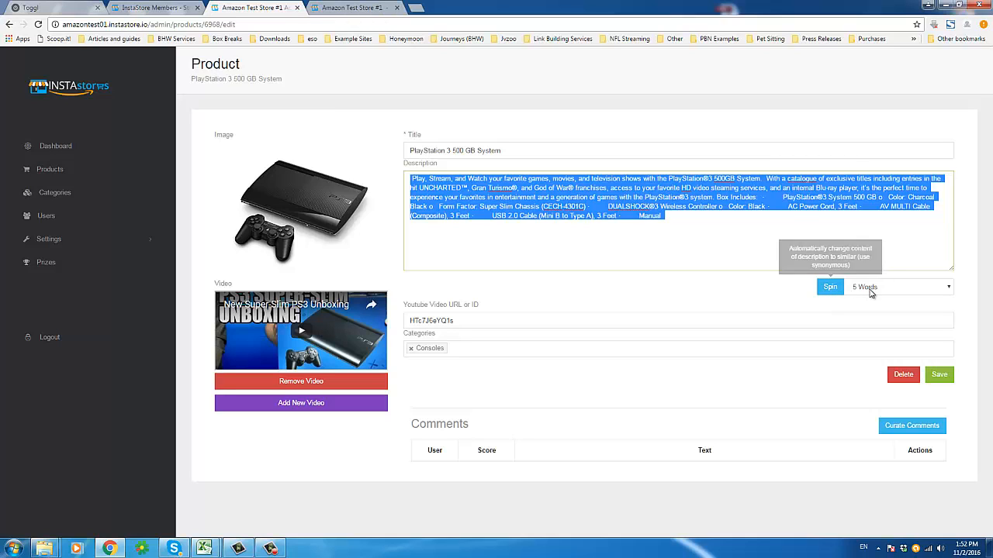
Step: Spin the PlayStation 3 500 GB System's description with the 5 Words option and read through the reworded text
left_click(870, 289)
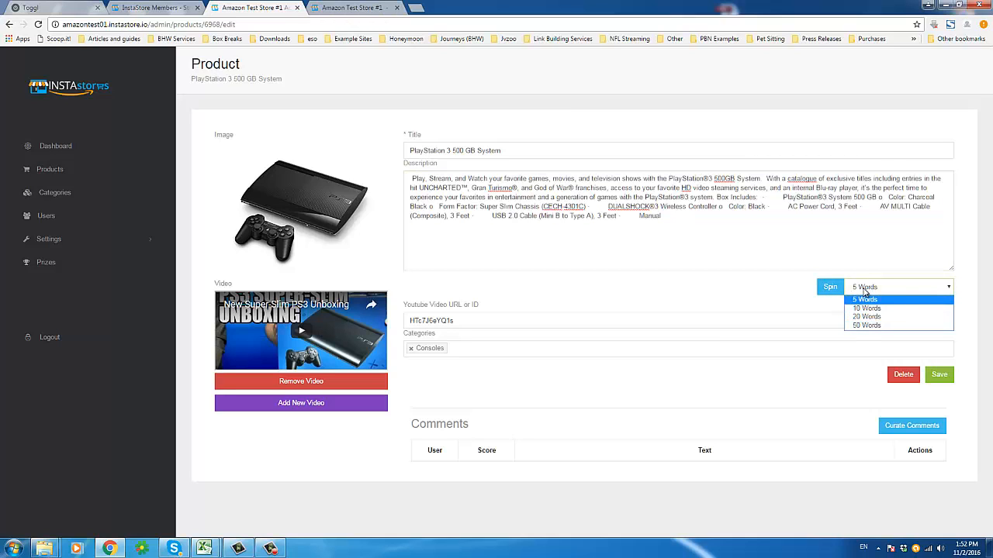
left_click(856, 288)
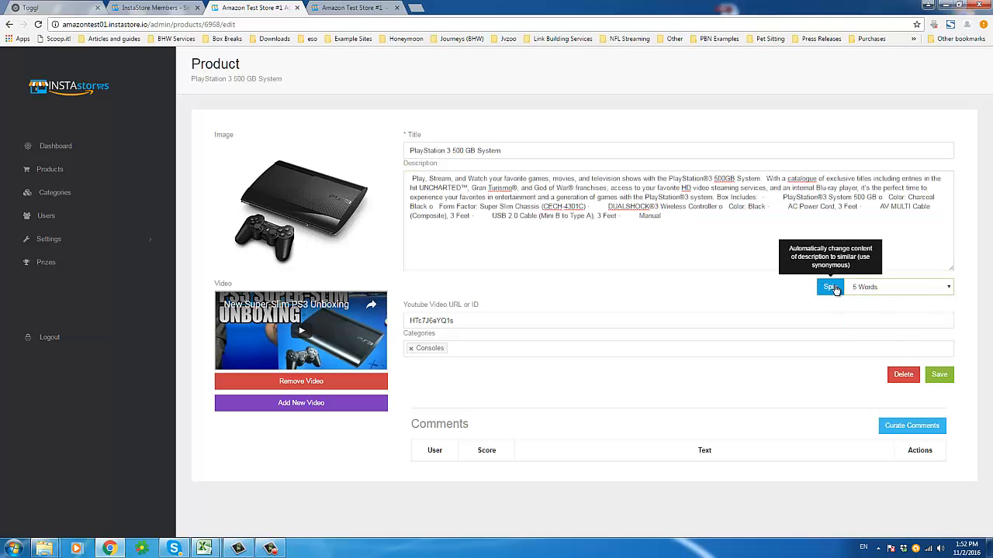
left_click(857, 288)
left_click(833, 288)
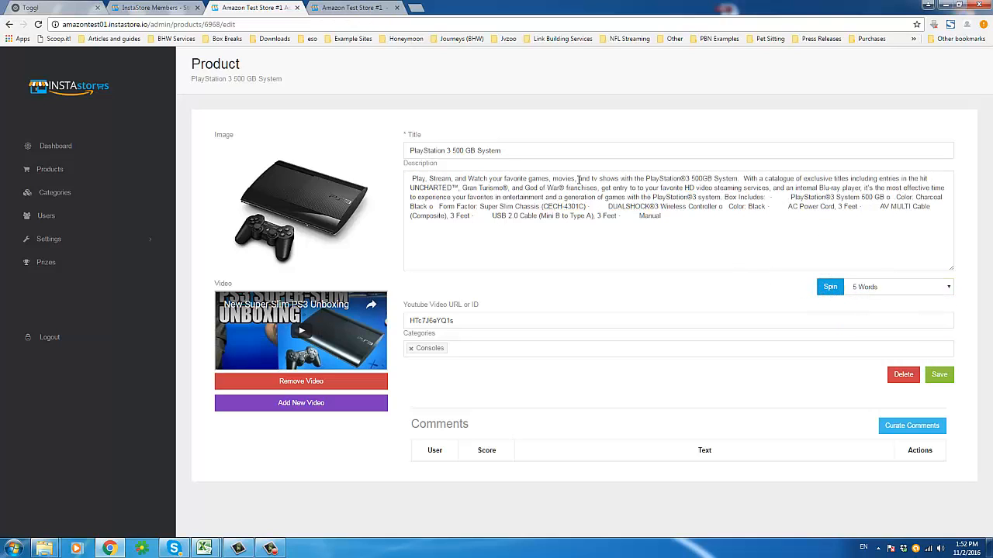
left_click_drag(613, 186, 765, 234)
left_click(765, 233)
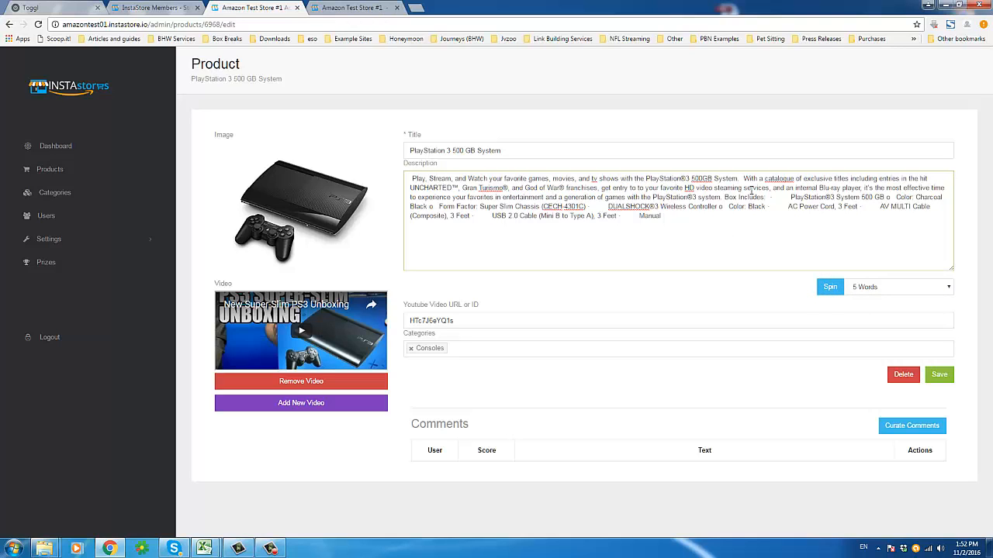
triple_click(479, 178)
left_click(474, 189)
Step: Check the PlayStation 3 500 GB System's YouTube video ID and save the product
double_click(430, 324)
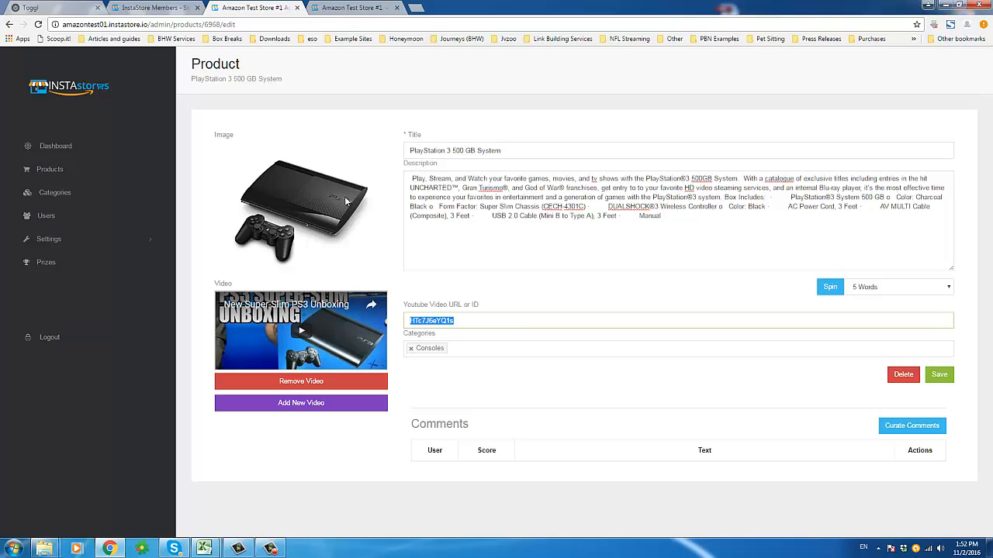
left_click(471, 324)
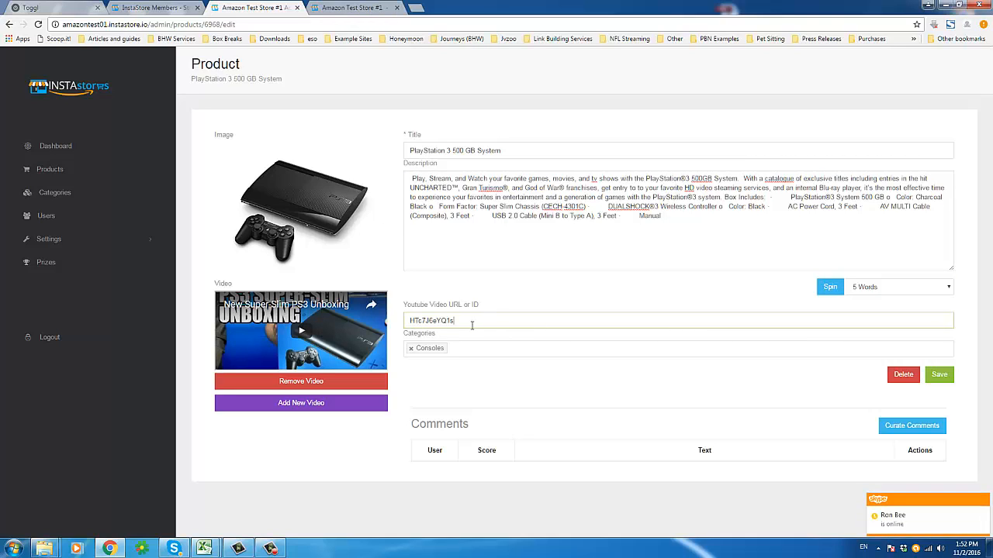
double_click(431, 322)
left_click(497, 438)
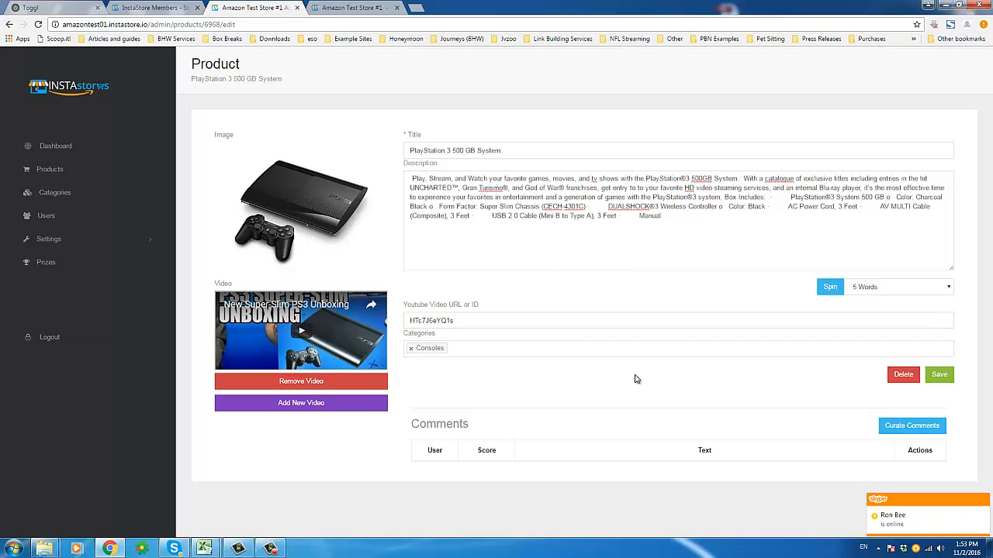
left_click(944, 379)
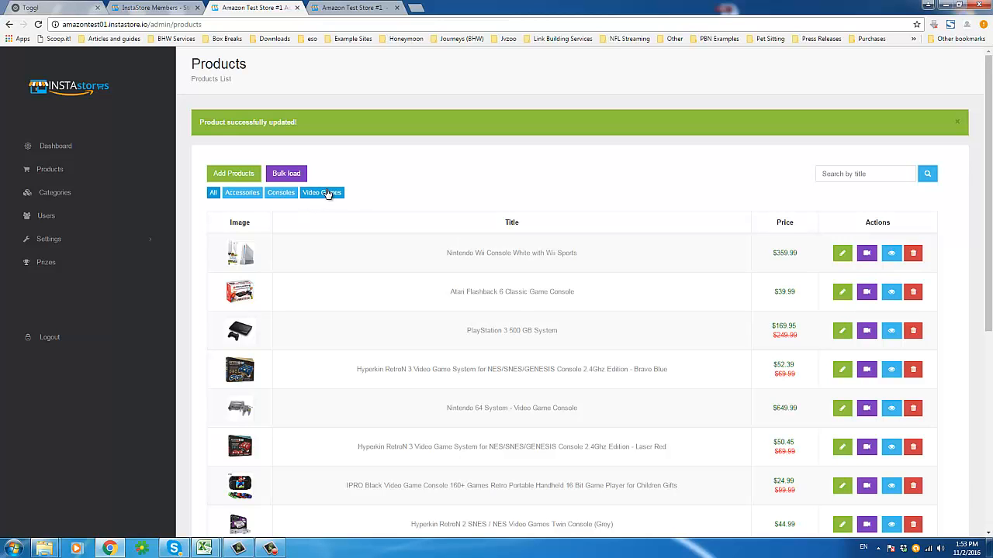
Step: Look over the products list, then start adding products by searching for "ps4 games" in the Video Games category
scroll(460, 324, "down", 5)
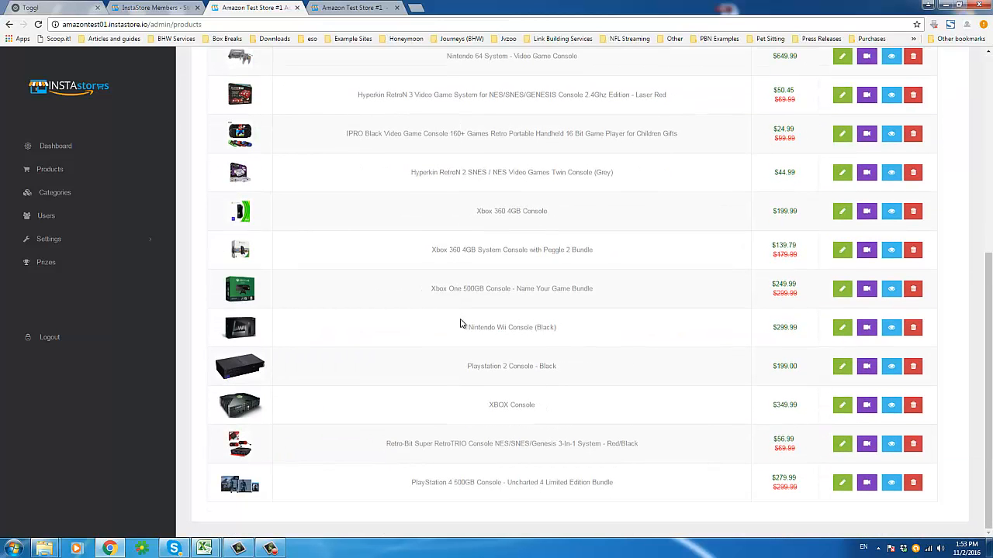
scroll(367, 341, "up", 5)
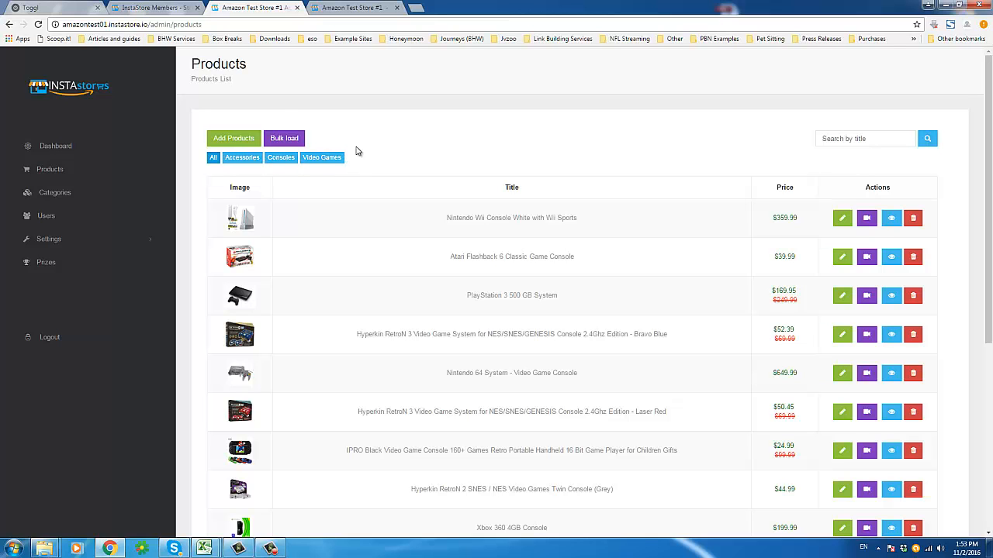
left_click(235, 139)
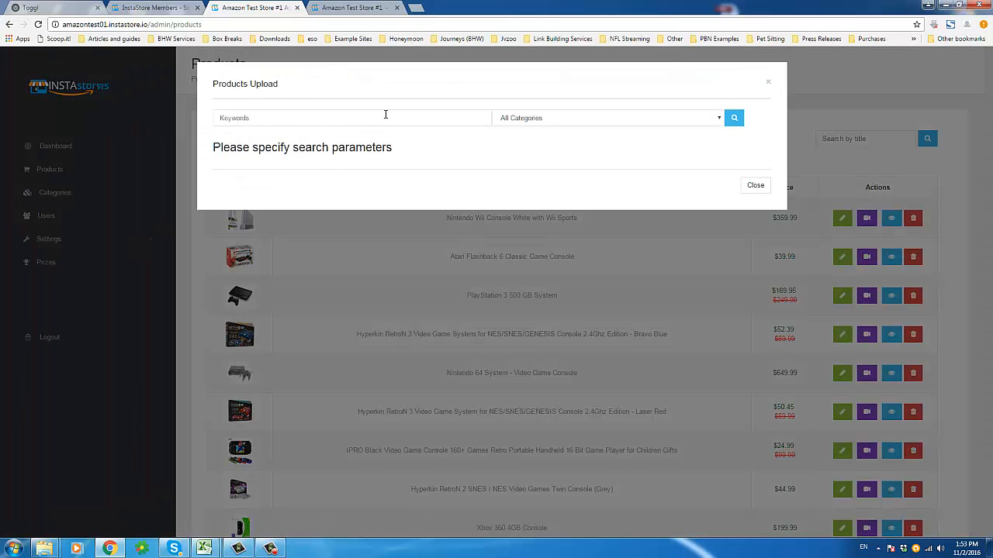
left_click(384, 119)
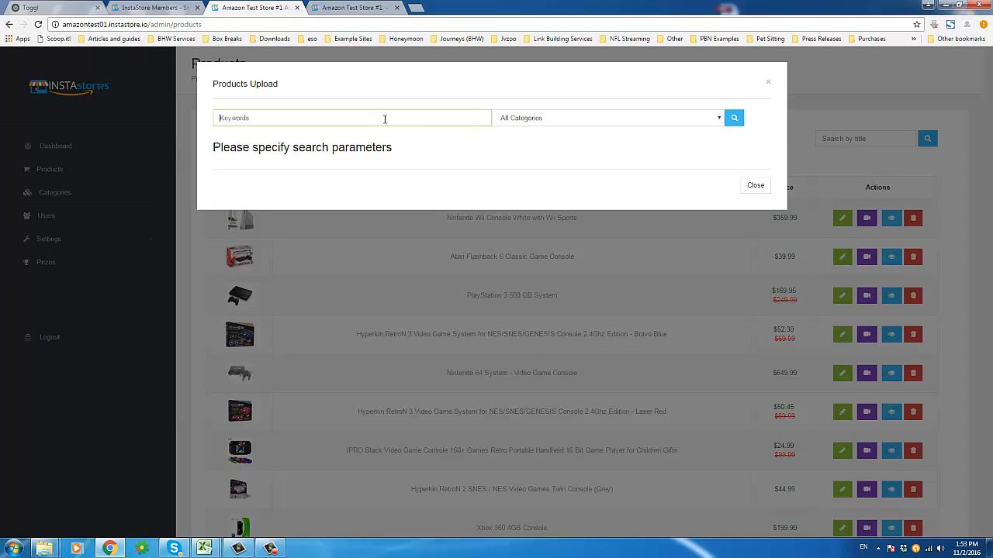
type("ps4 video games")
left_click(515, 122)
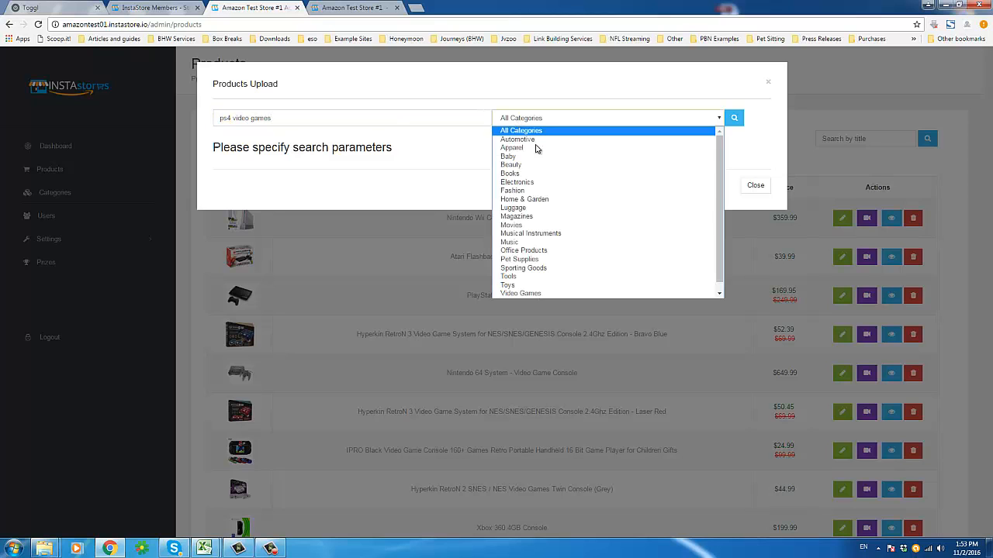
left_click(524, 286)
double_click(240, 118)
key("BackSpace")
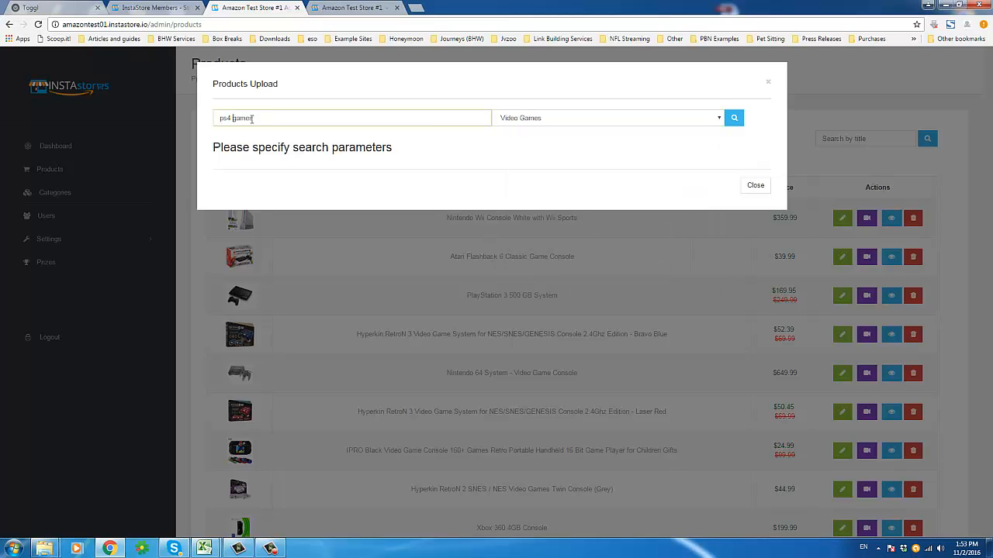
left_click(733, 119)
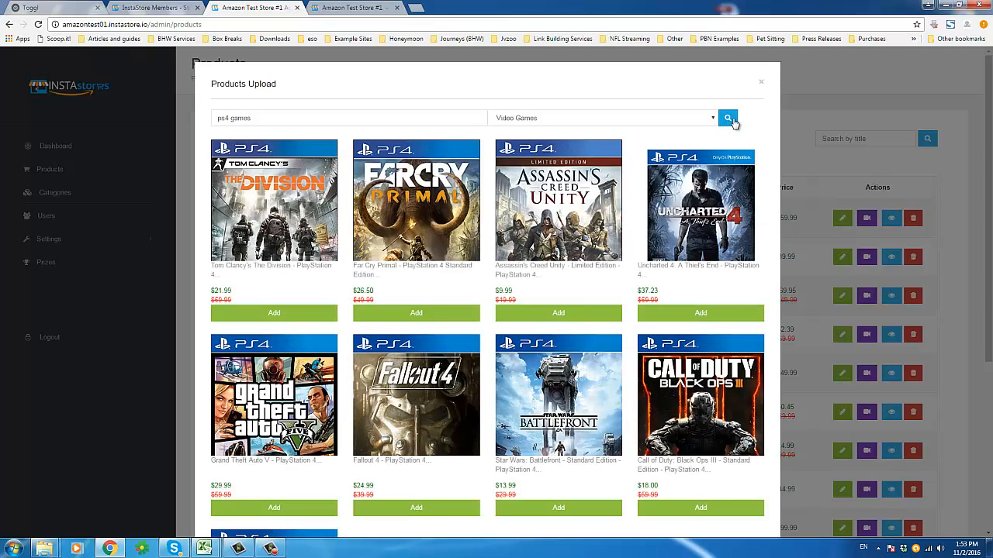
Step: Add Tom Clancy's The Division, Far Cry Primal, Assassin's Creed Unity and Uncharted 4: A Thief's End for PlayStation 4 to the store
scroll(574, 217, "down", 2)
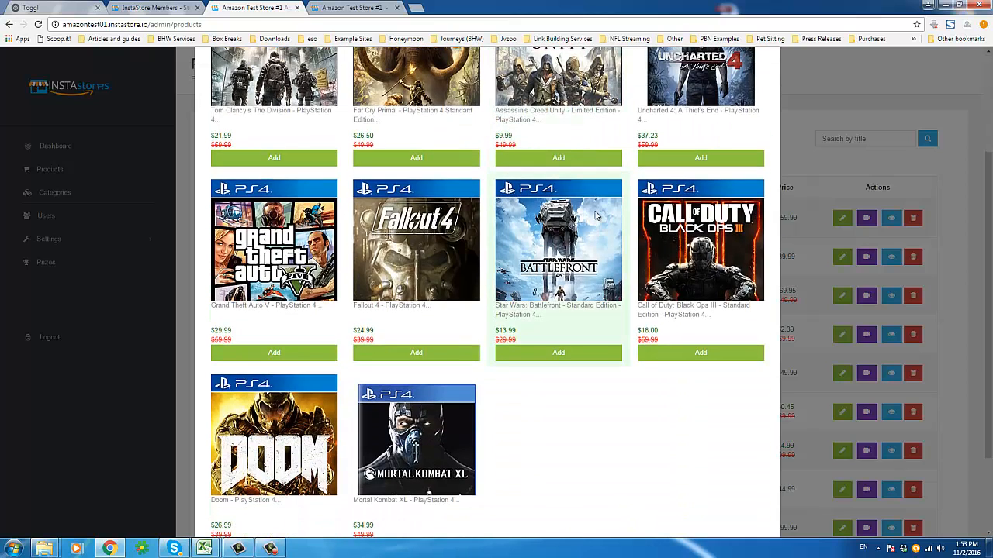
scroll(595, 216, "up", 2)
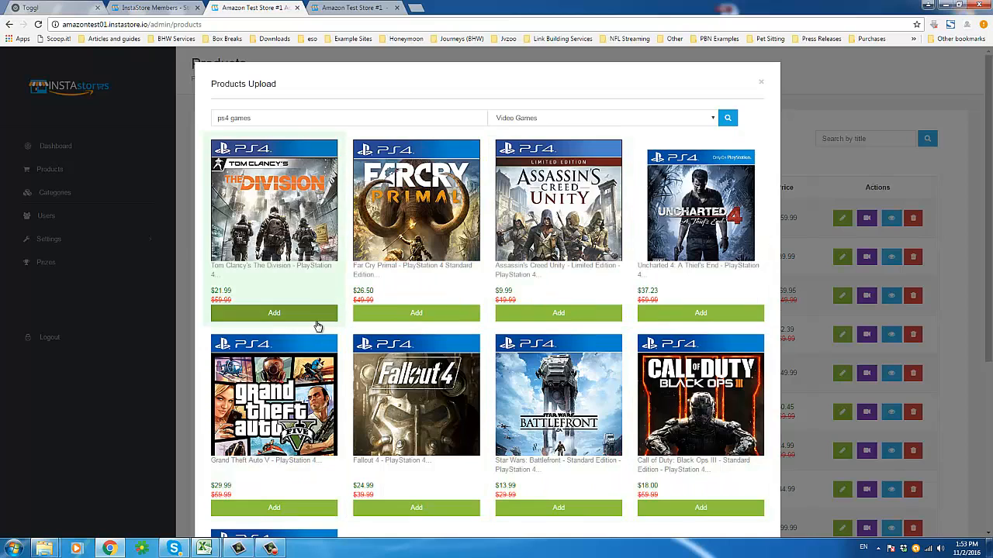
left_click(308, 312)
left_click(396, 314)
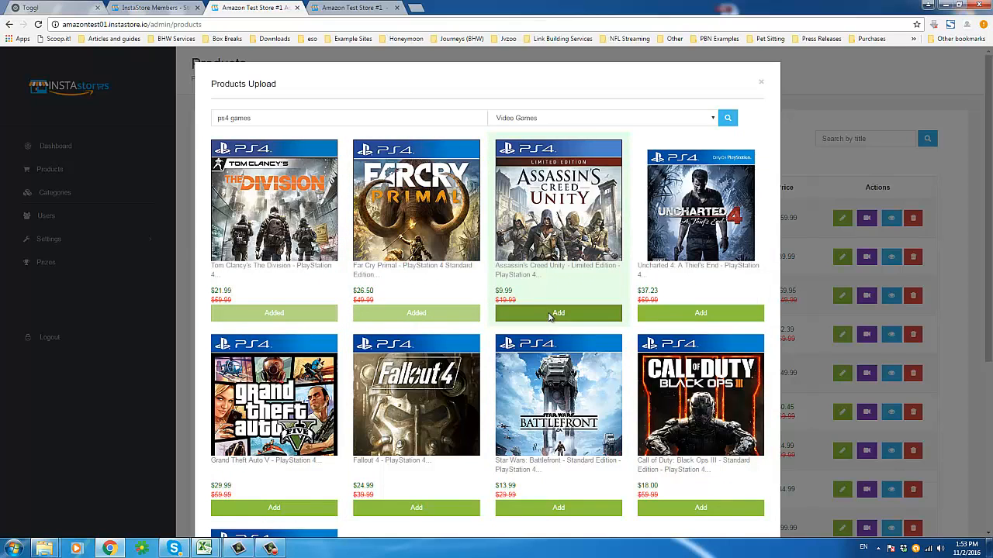
left_click(549, 314)
left_click(668, 316)
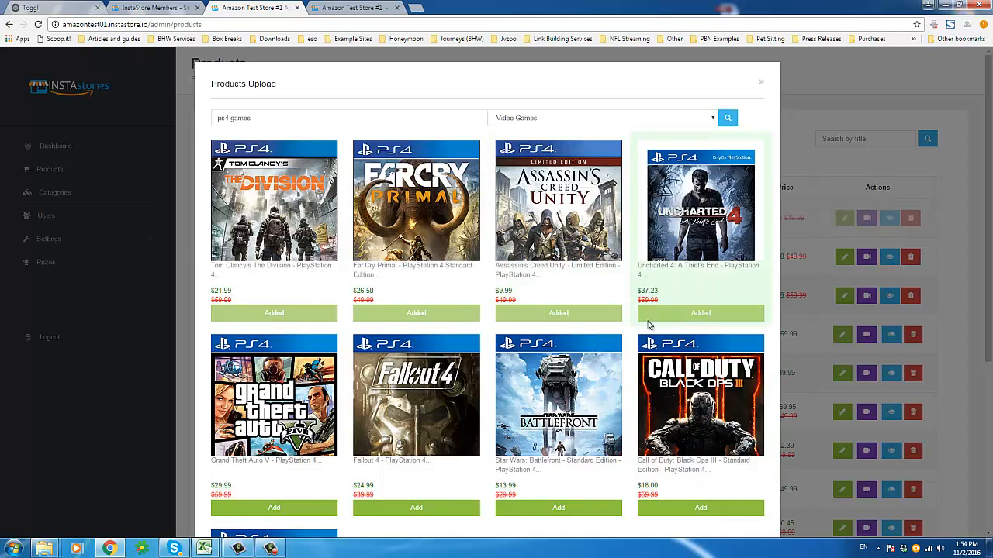
Step: Look through the remaining PS4 search results and add Fallout 4 and Grand Theft Auto V to the store
scroll(286, 323, "down", 2)
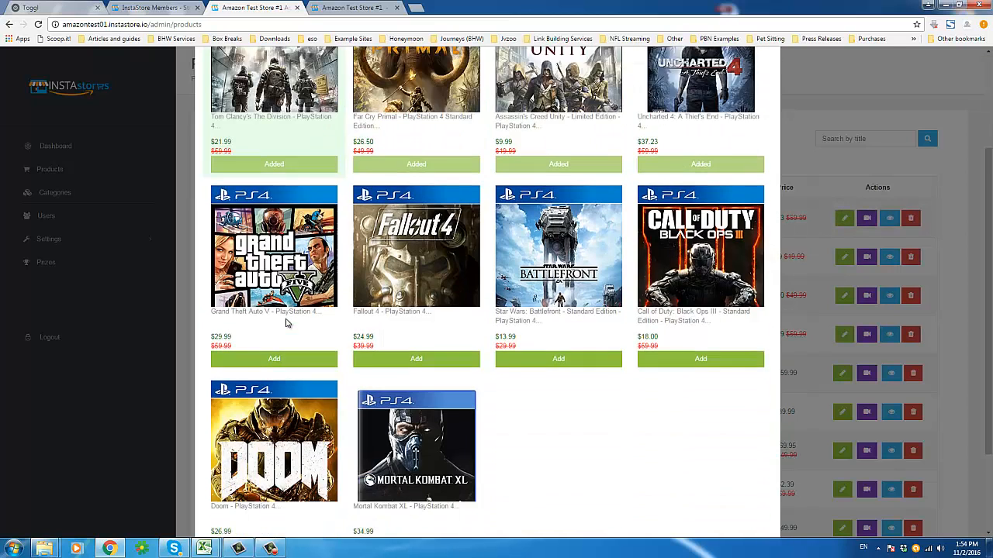
scroll(285, 322, "down", 1)
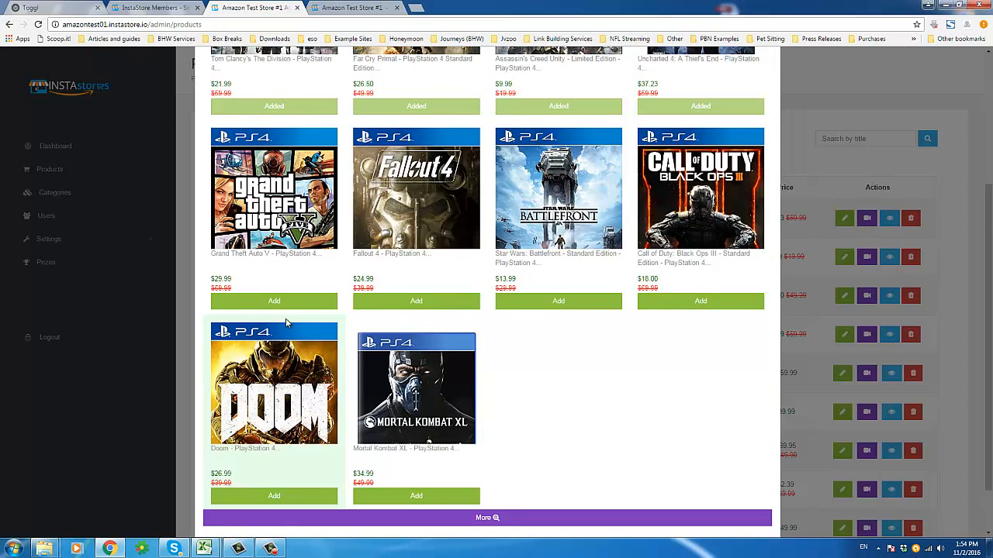
scroll(285, 324, "down", 2)
scroll(296, 329, "up", 4)
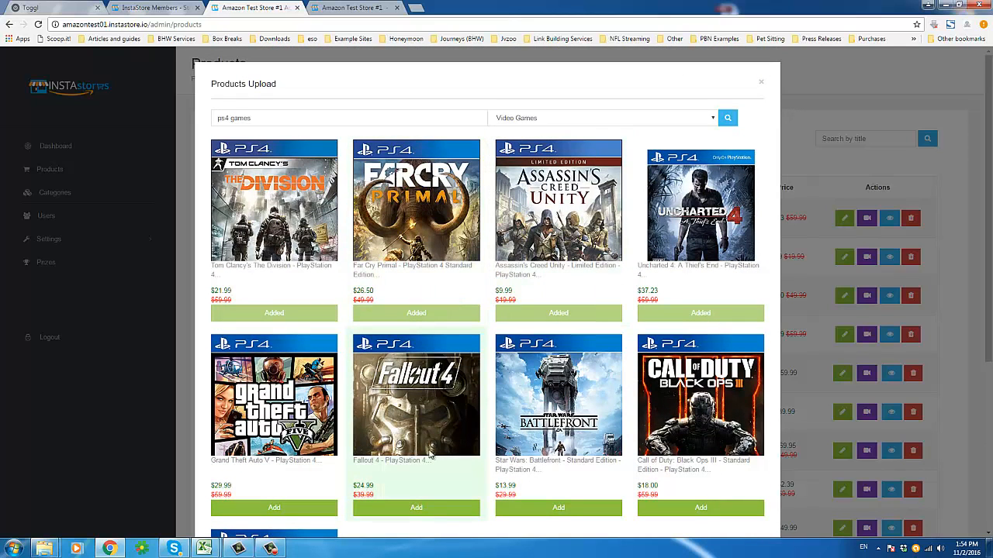
left_click(432, 509)
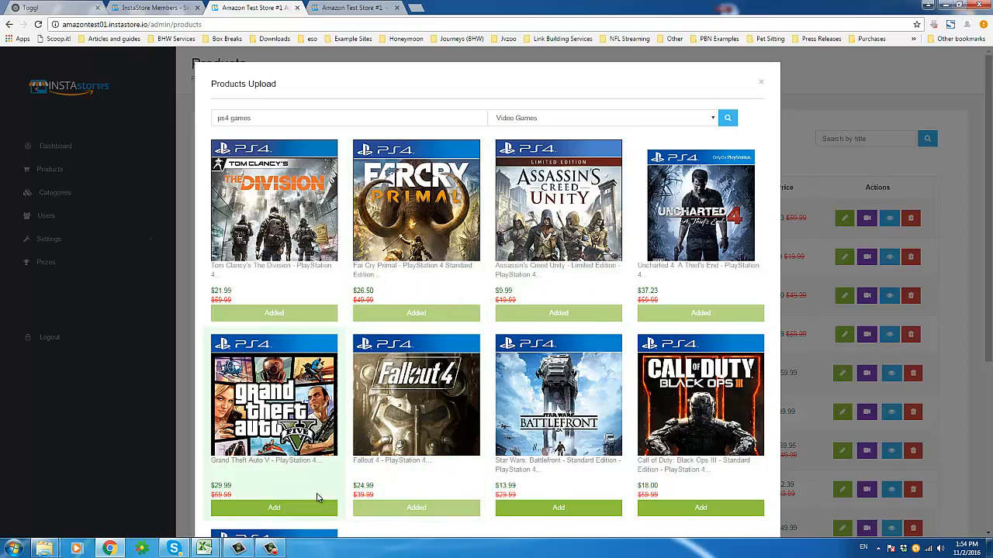
left_click(322, 508)
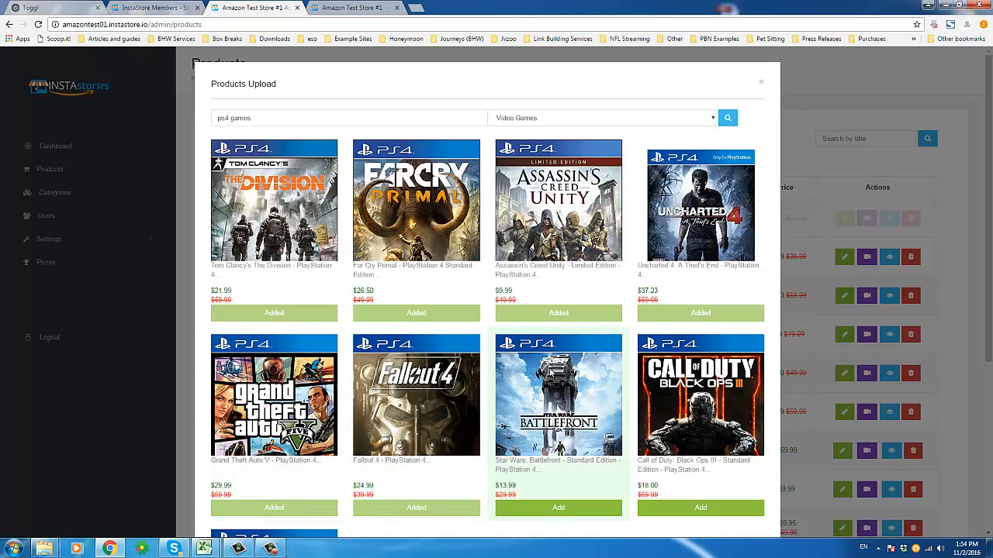
Step: Add Doom and Mortal Kombat XL for PlayStation 4 from the same search results, keeping the "ps4 games" keywords
scroll(504, 364, "down", 3)
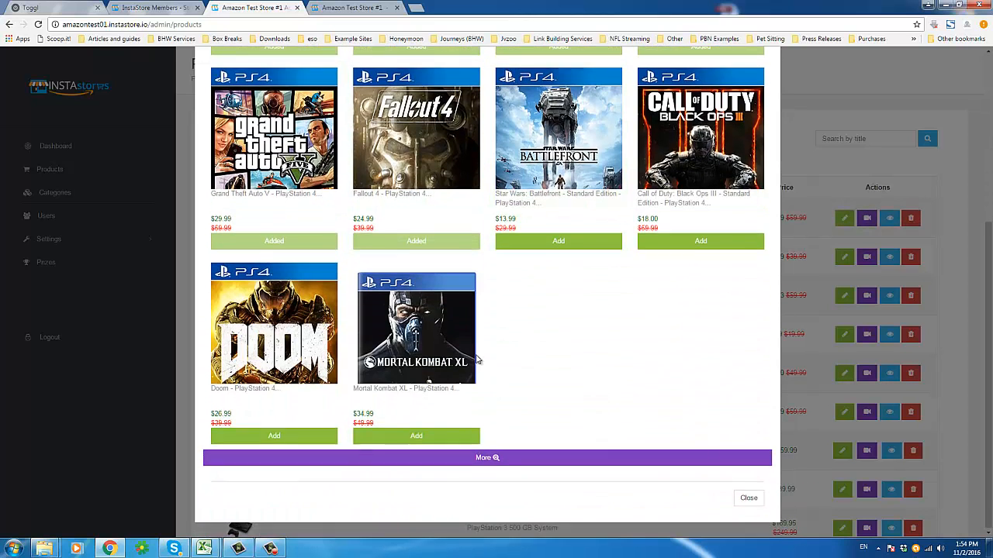
scroll(341, 457, "up", 5)
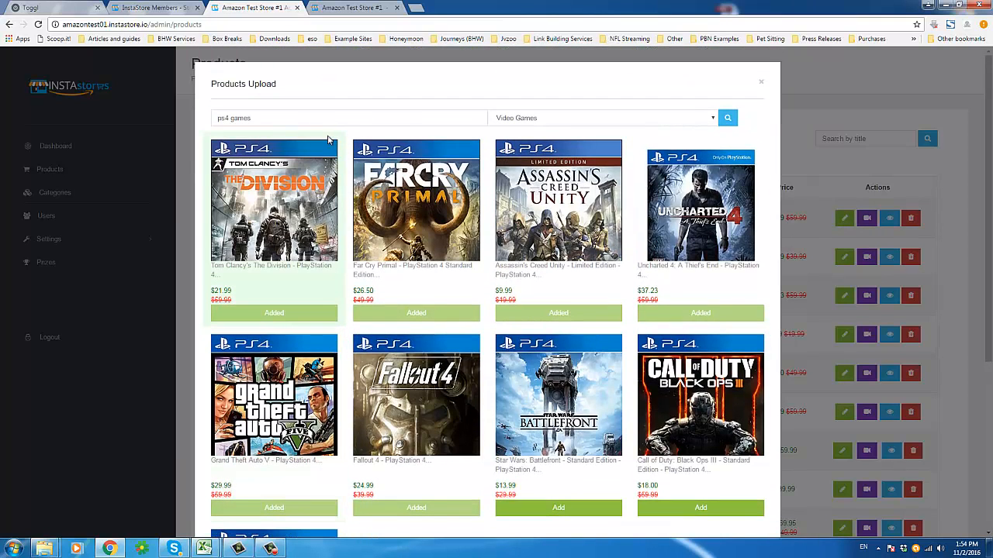
left_click_drag(261, 117, 208, 123)
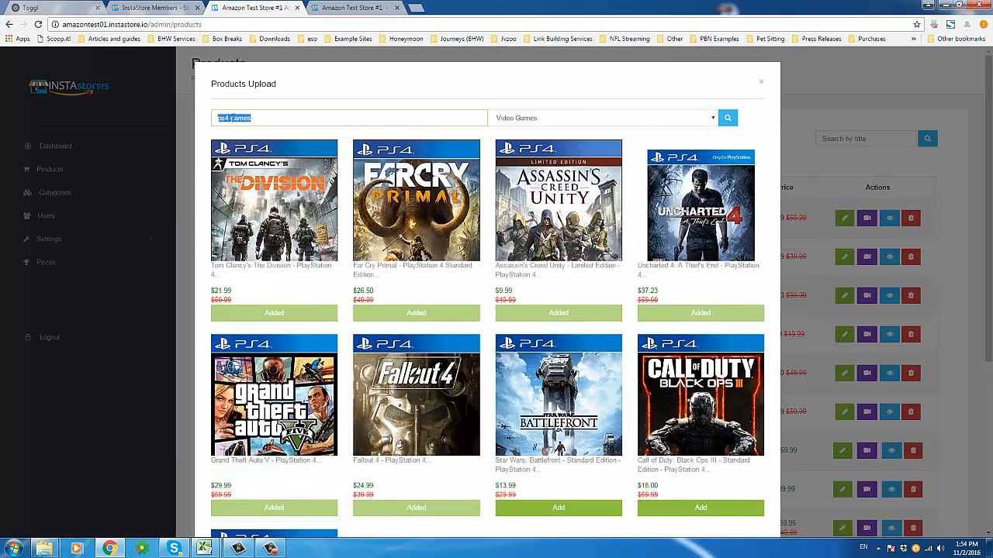
left_click(345, 117)
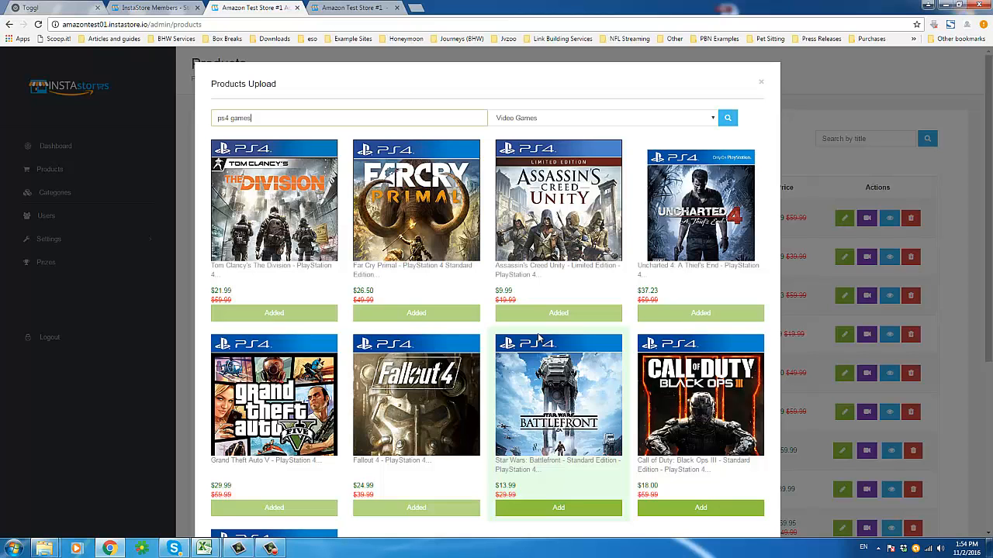
scroll(489, 316, "down", 3)
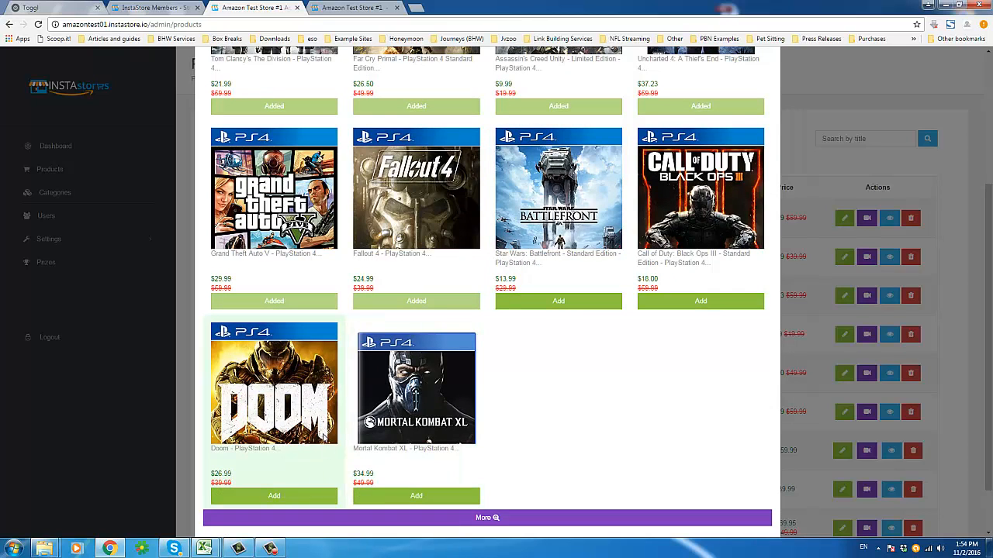
left_click(321, 500)
left_click(383, 497)
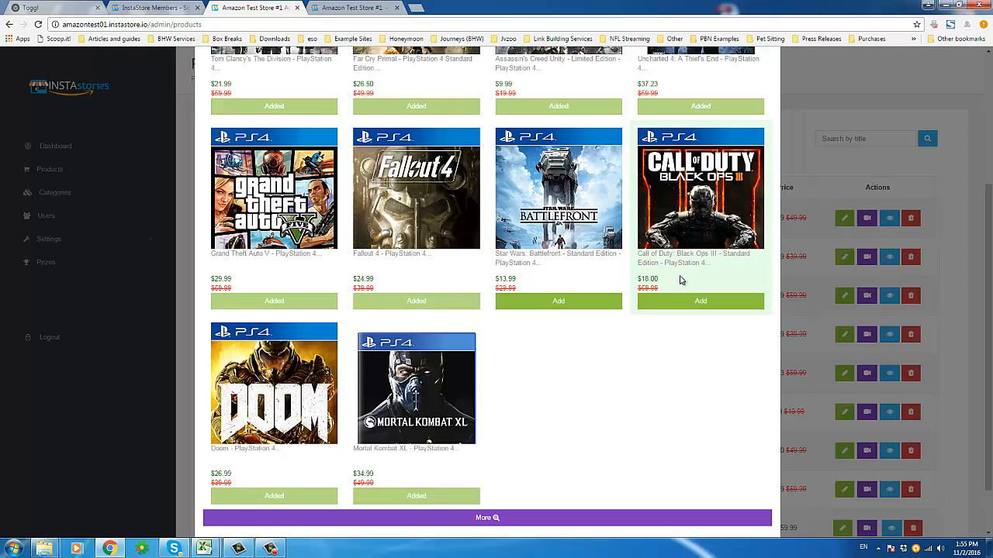
Step: Close the product upload window, reload the products list and look over the newly added games
scroll(679, 280, "up", 3)
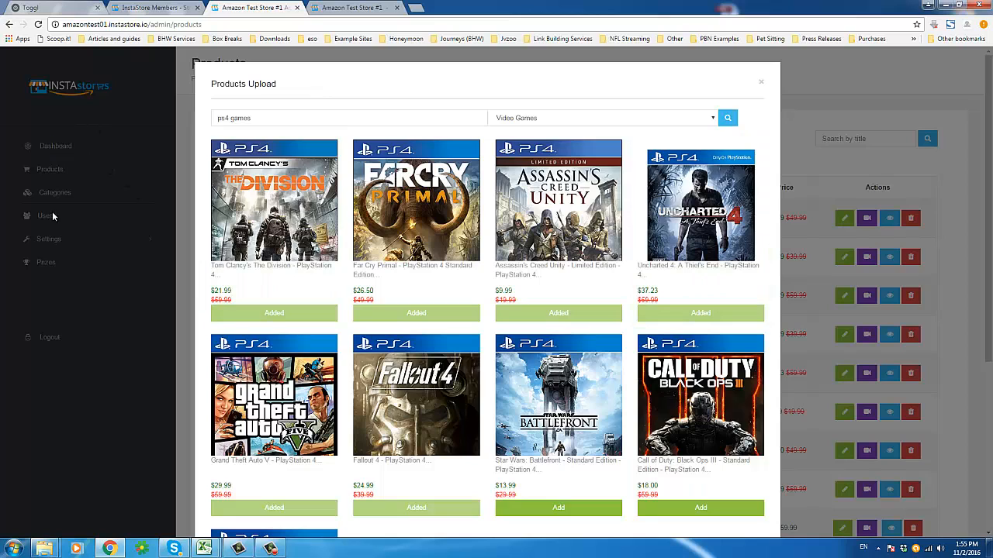
left_click(761, 81)
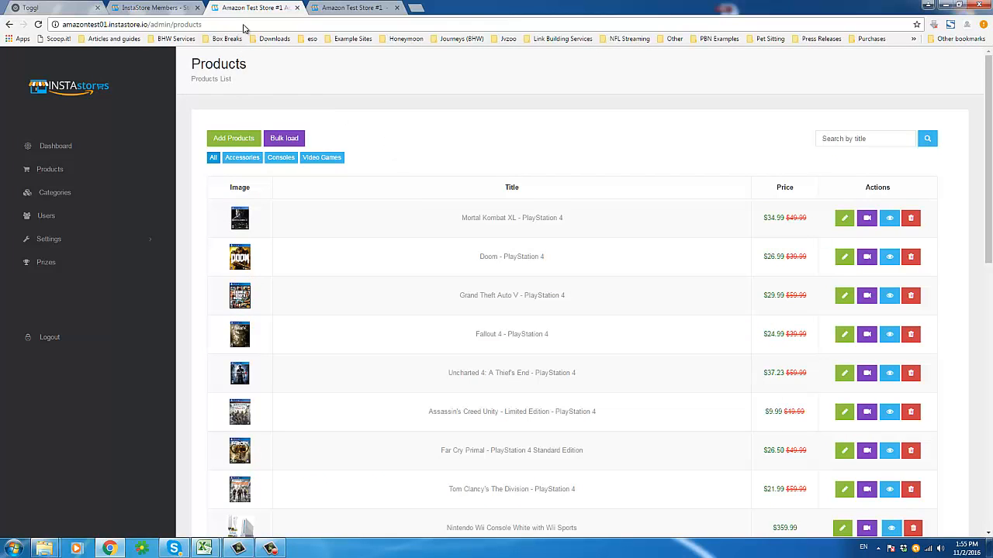
right_click(333, 92)
left_click(373, 123)
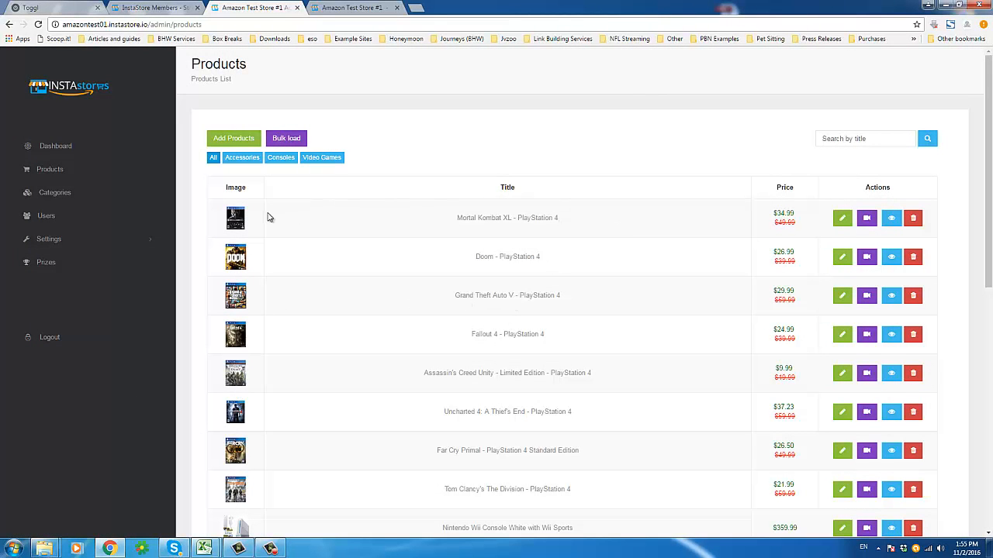
scroll(329, 262, "down", 4)
scroll(330, 264, "up", 4)
Step: Assign Mortal Kombat XL - PlayStation 4 to the Video Games category and save the product
left_click(843, 220)
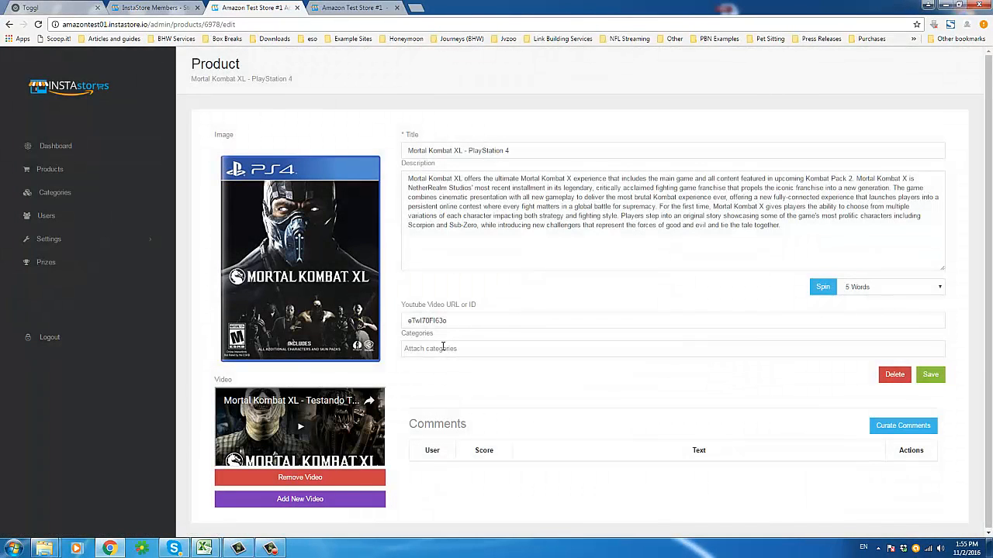
left_click(443, 347)
left_click(429, 375)
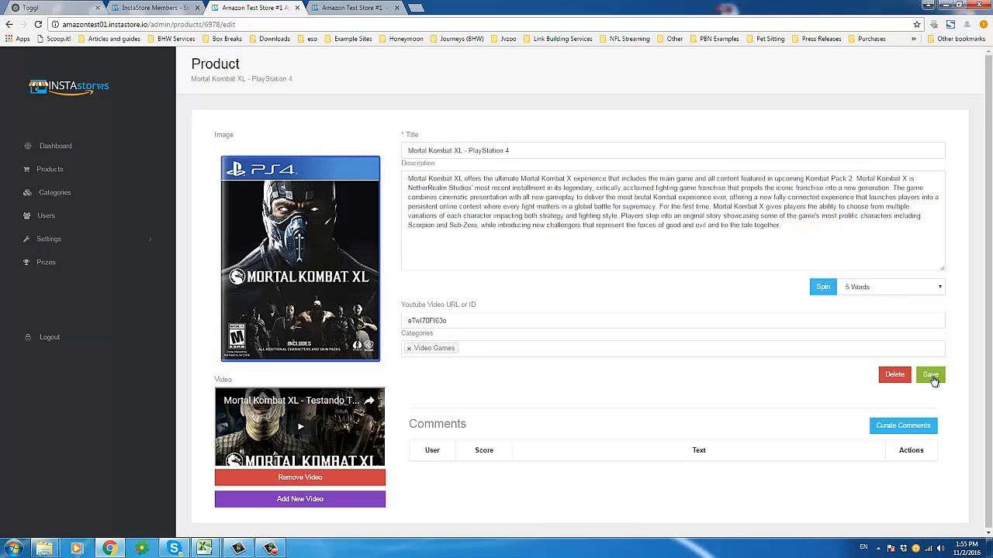
left_click(931, 376)
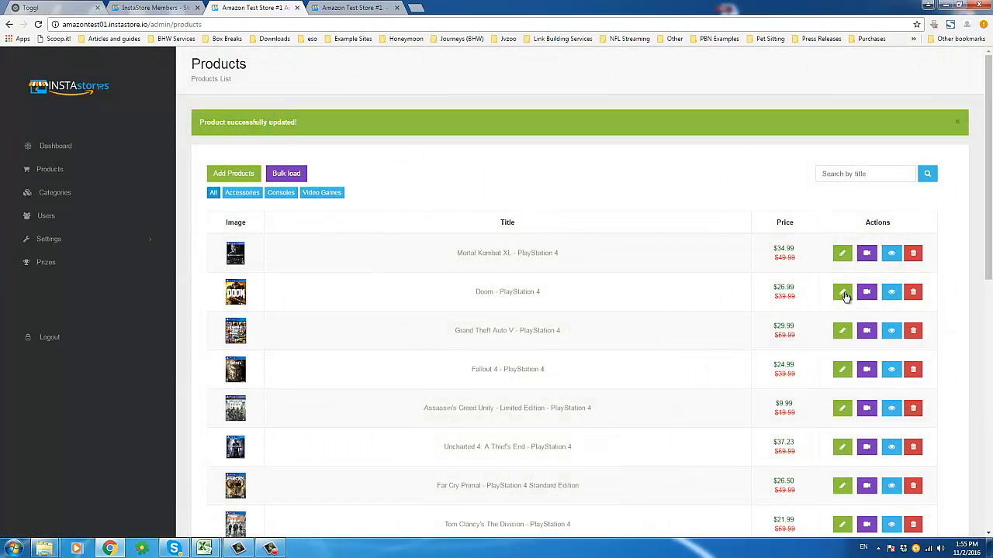
Step: Open Doom - PlayStation 4 for editing and spin its description with the 20 Words option
left_click(843, 292)
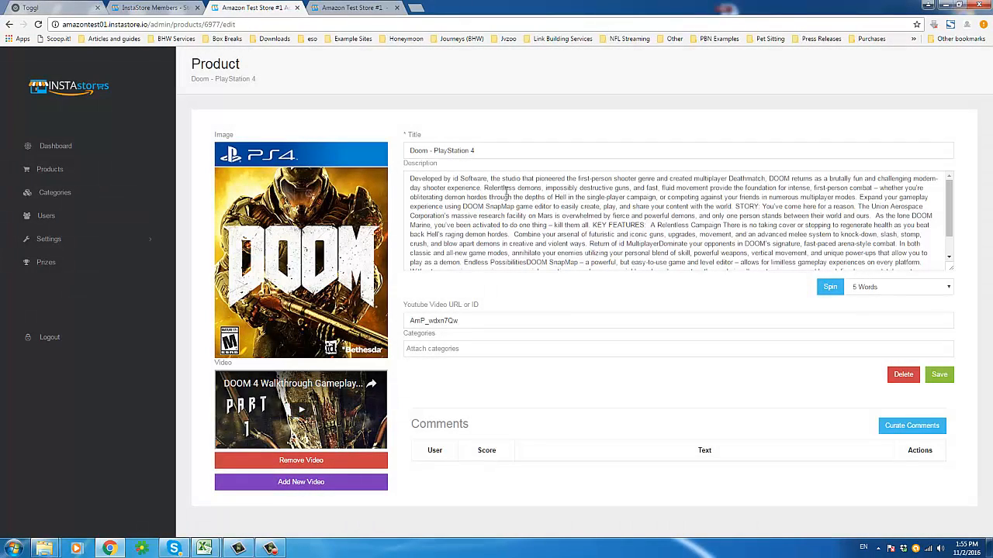
left_click_drag(472, 185, 734, 296)
left_click(552, 225)
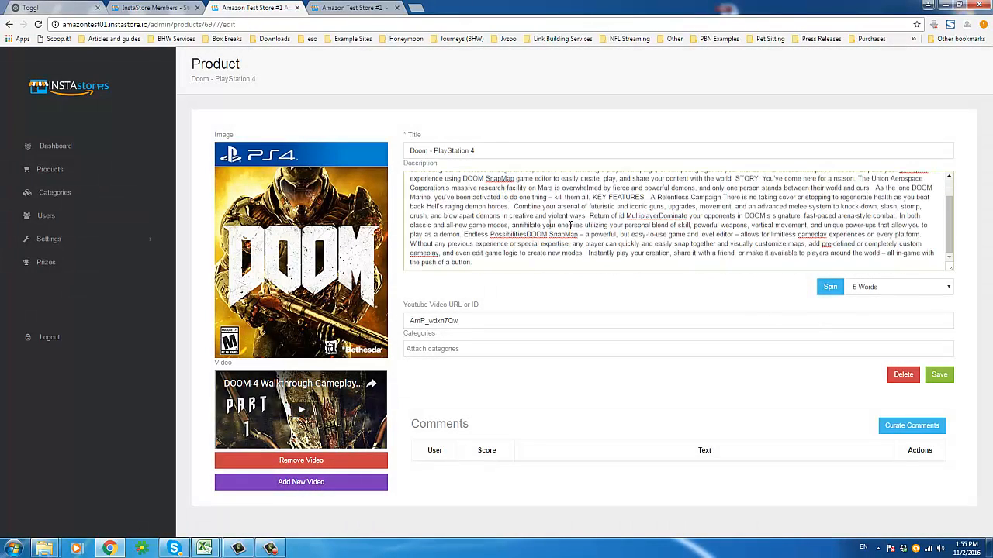
left_click(859, 285)
left_click(864, 323)
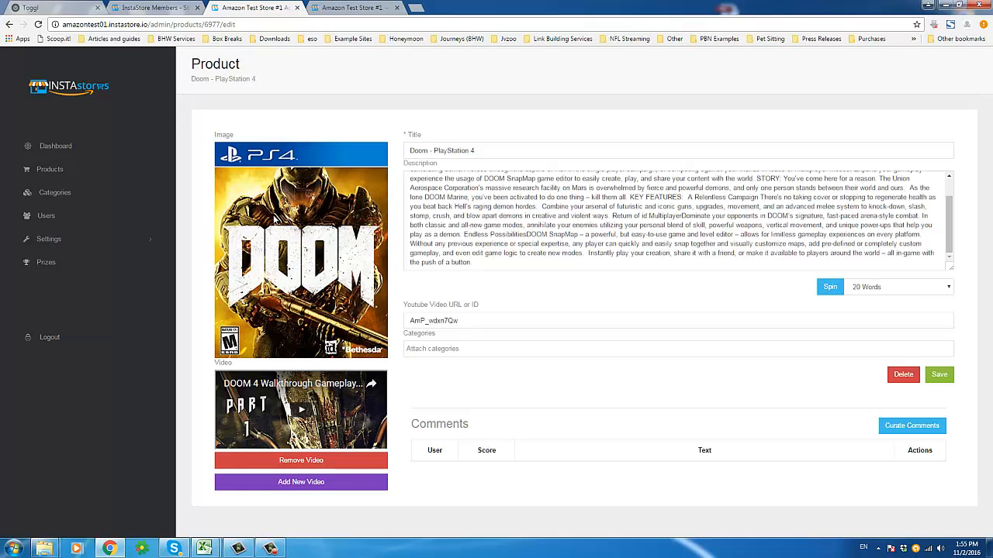
triple_click(226, 135)
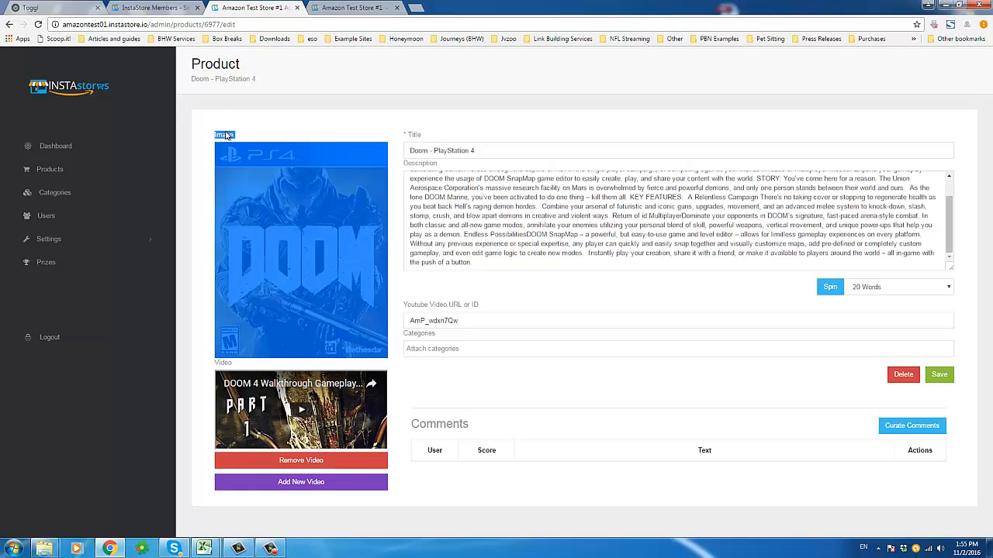
left_click(228, 136)
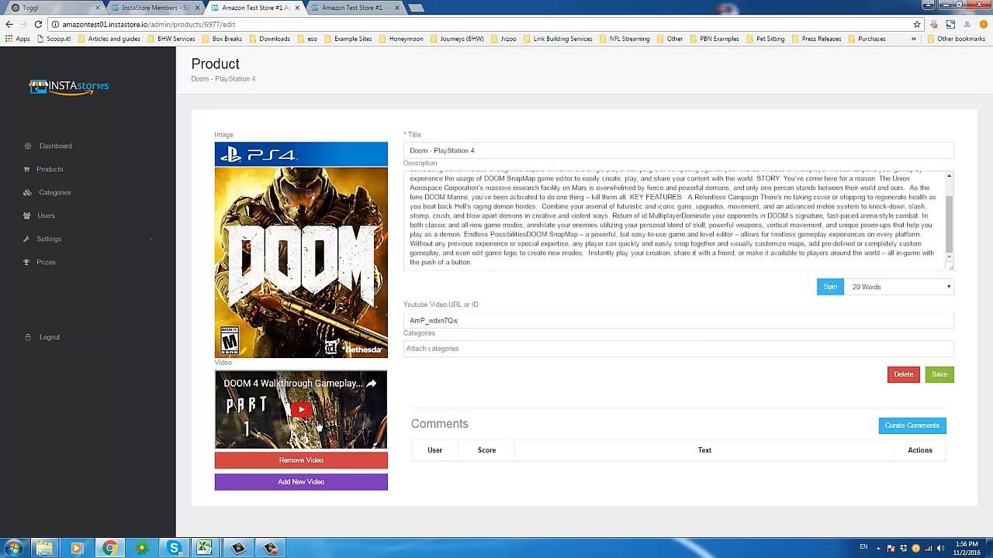
Step: Assign Doom - PlayStation 4 to the Video Games category and save the product
left_click(437, 347)
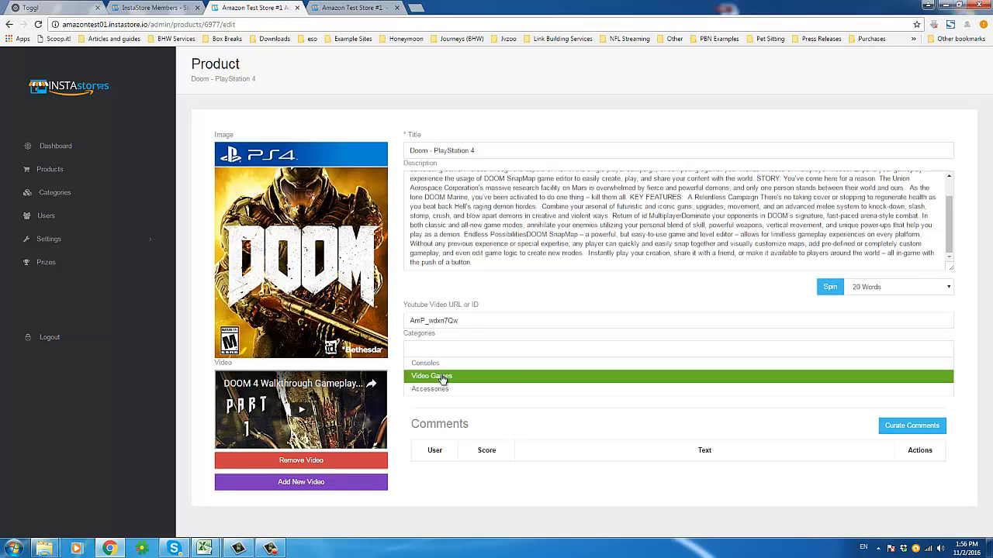
left_click(443, 377)
left_click(936, 377)
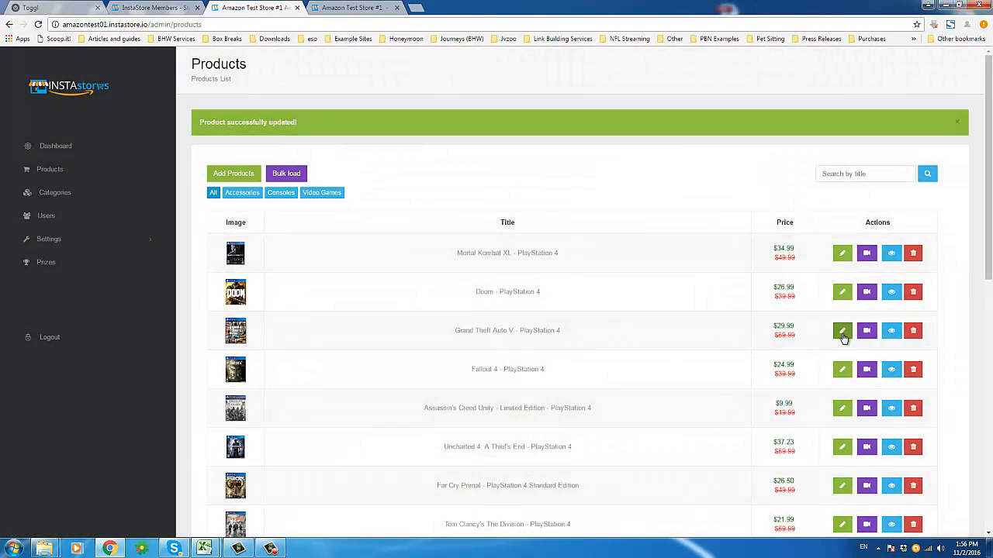
Step: Assign Grand Theft Auto V - PlayStation 4 to the Video Games category and save the product
left_click(842, 332)
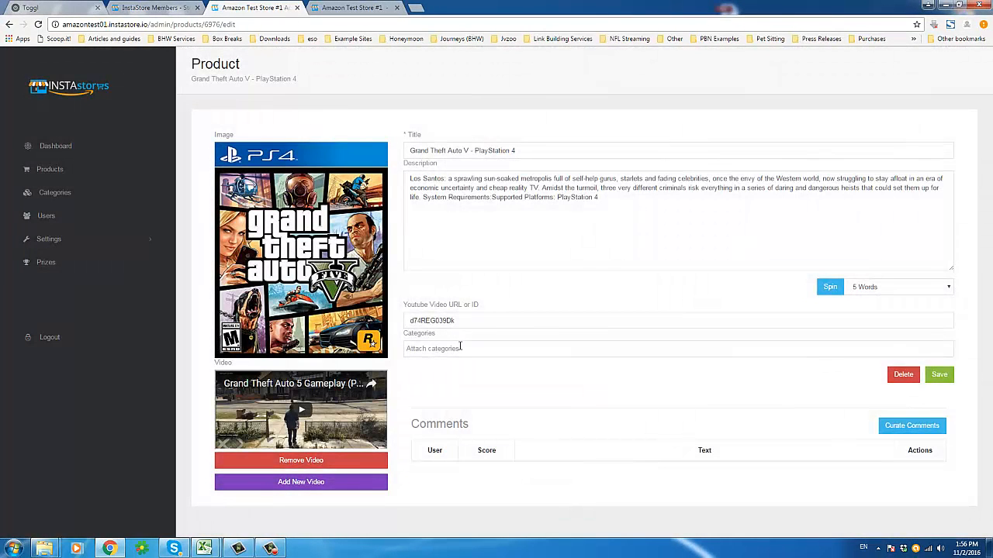
left_click(460, 348)
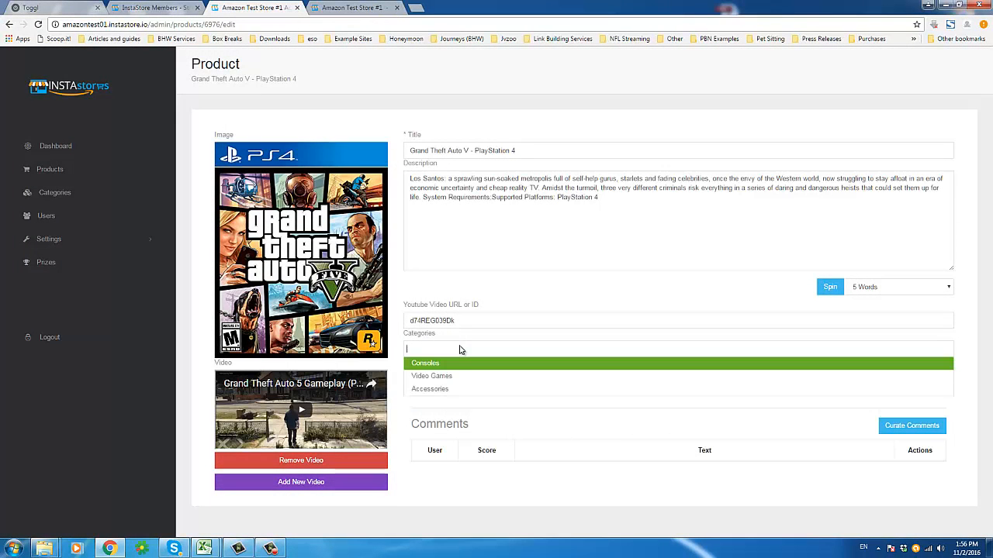
left_click(446, 377)
left_click(934, 375)
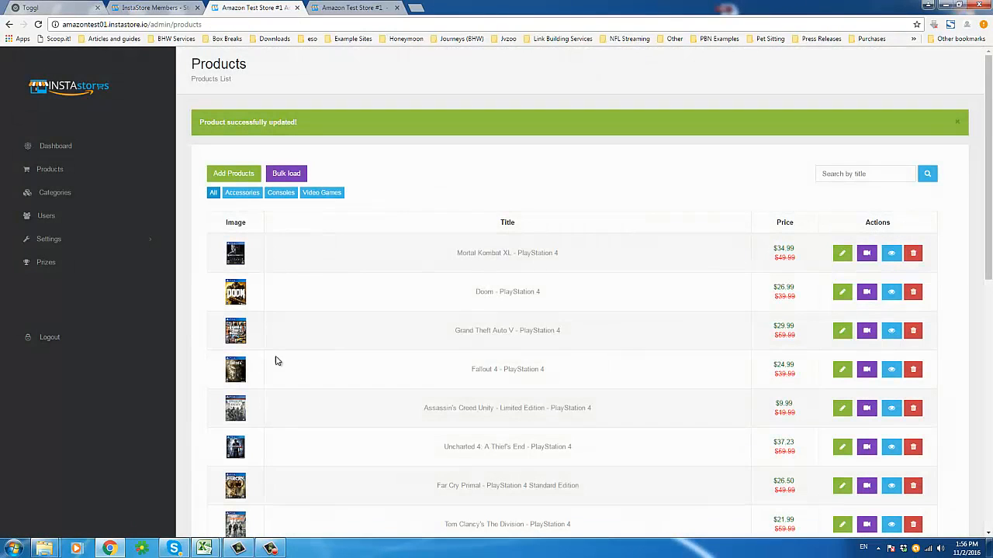
Step: Assign Fallout 4 - PlayStation 4 to the Video Games category and save the product
left_click(843, 373)
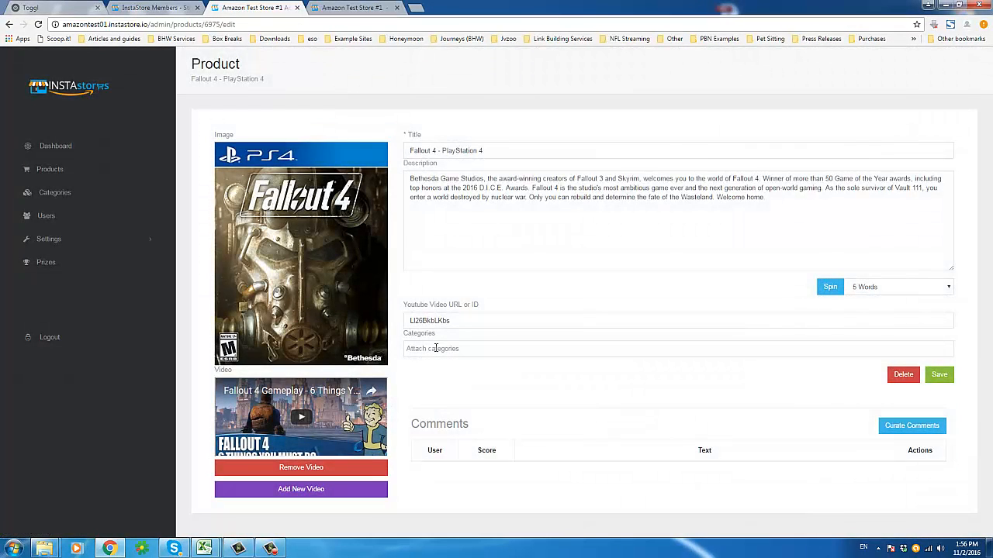
left_click(435, 348)
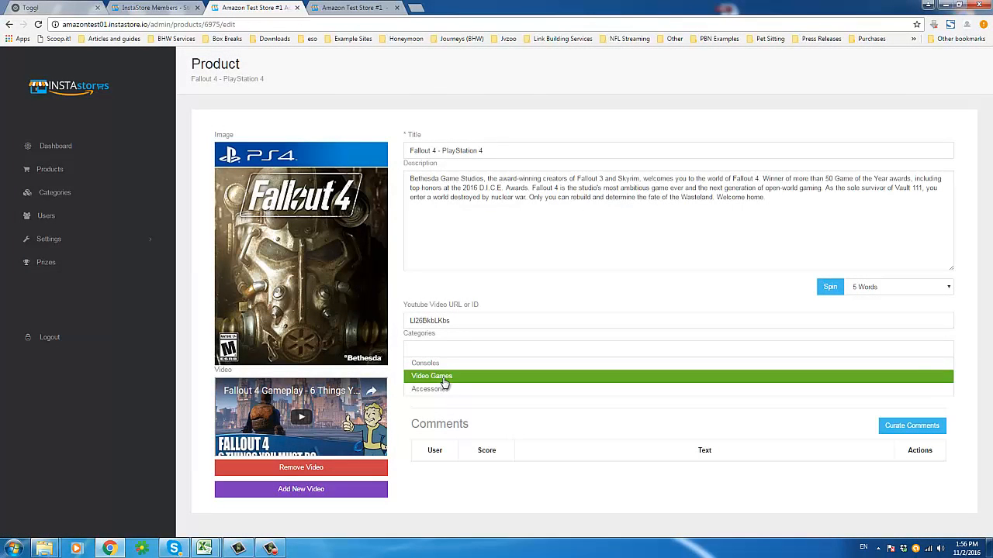
left_click(444, 377)
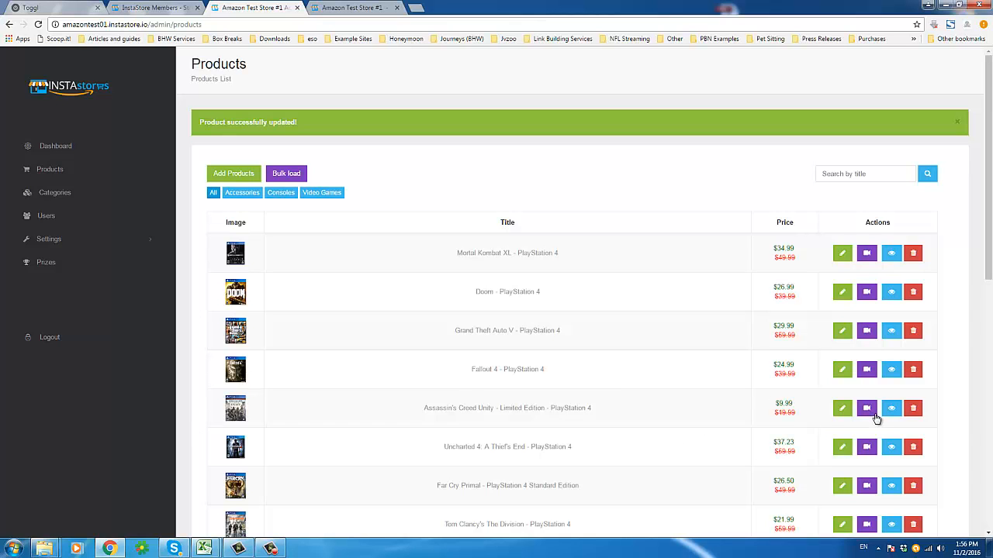
Step: Assign Assassin's Creed Unity - Limited Edition - PlayStation 4 to the Video Games category and save the product
left_click(842, 409)
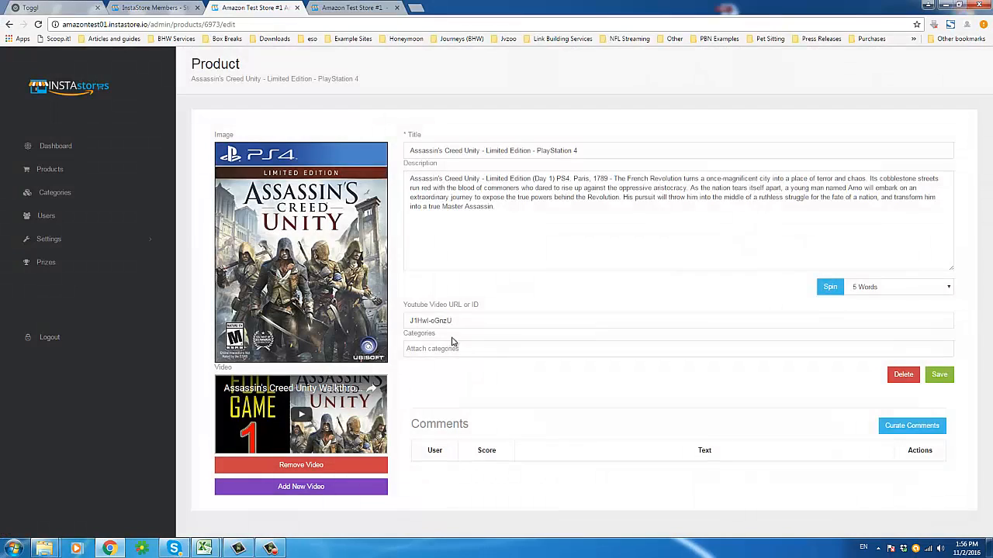
left_click(446, 349)
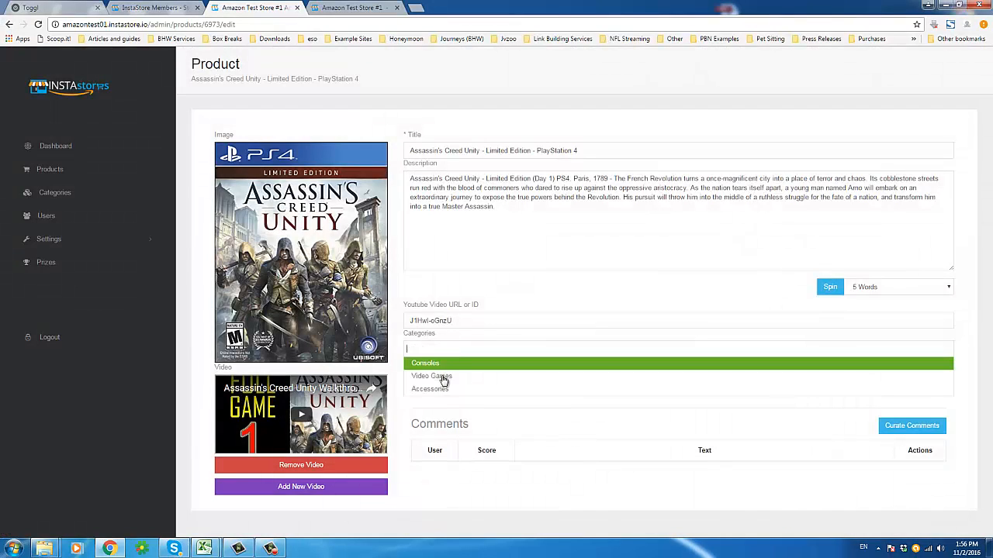
left_click(441, 377)
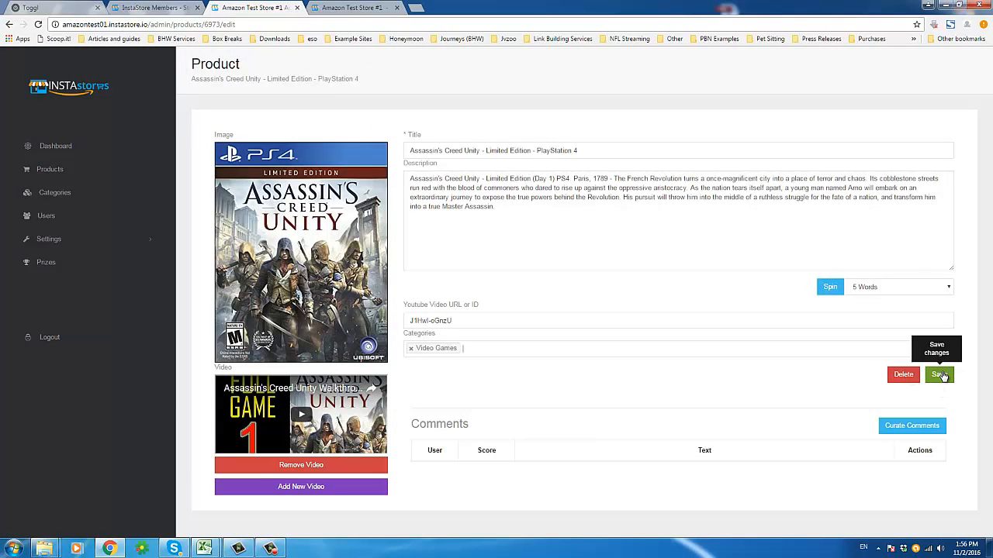
left_click(942, 377)
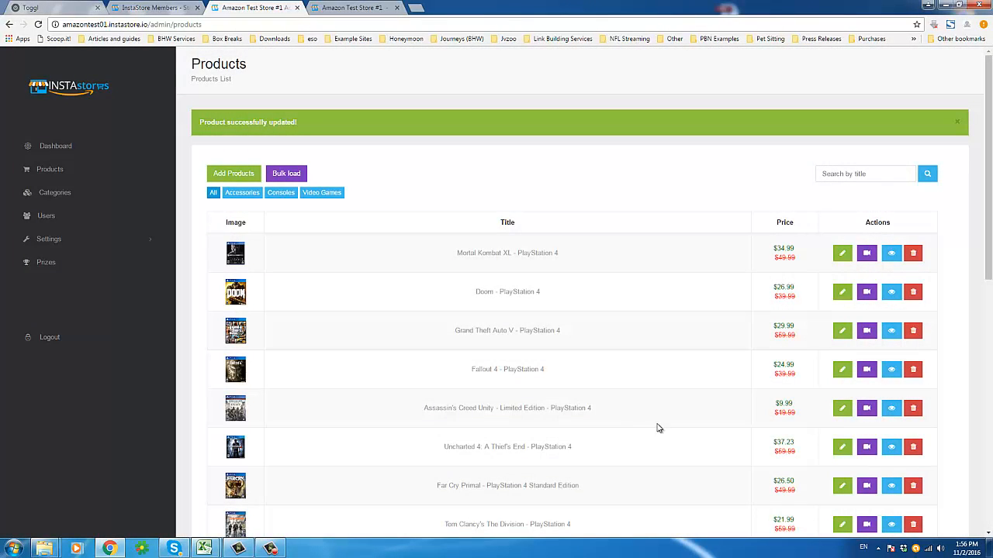
Step: Assign Uncharted 4: A Thief's End - PlayStation 4 to the Video Games category and save the product
left_click(841, 448)
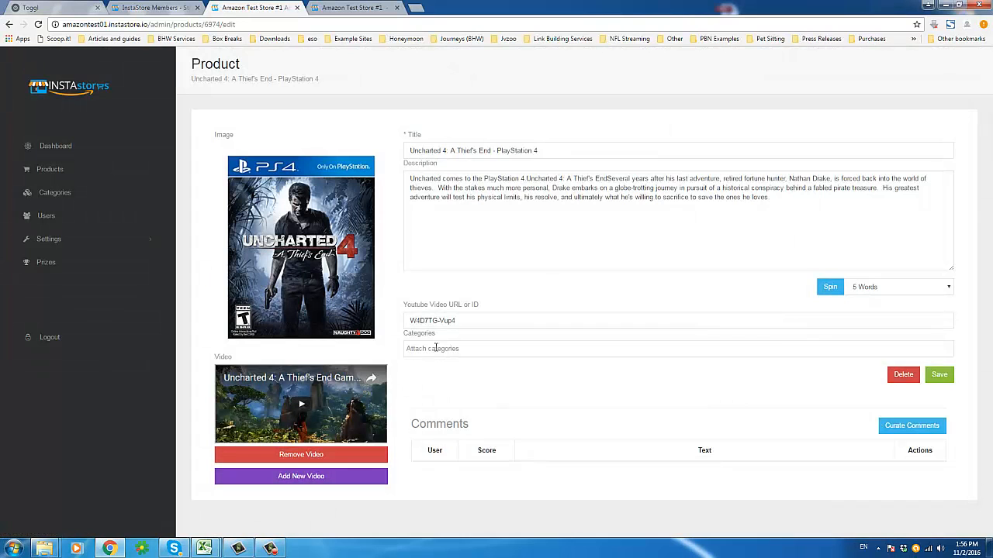
left_click(435, 352)
left_click(436, 377)
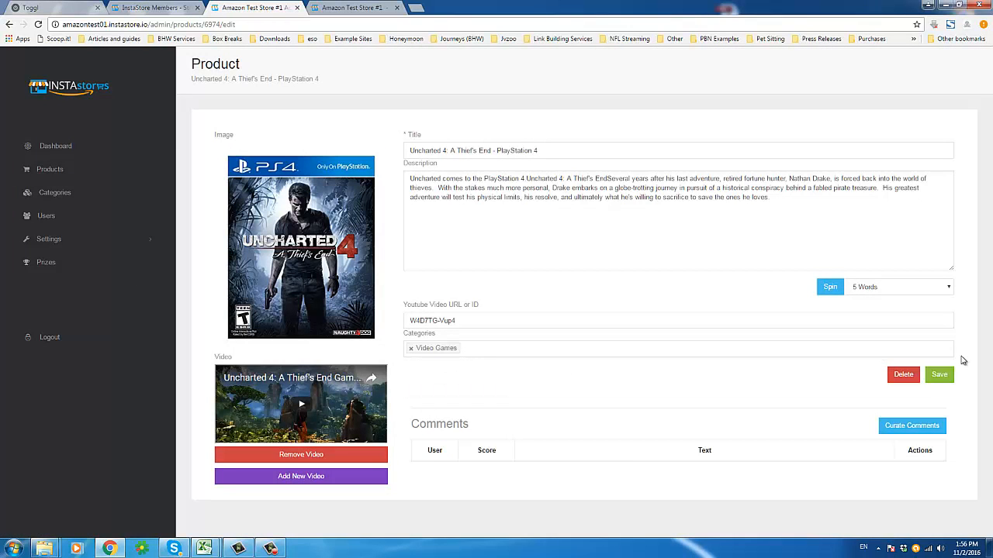
left_click(938, 374)
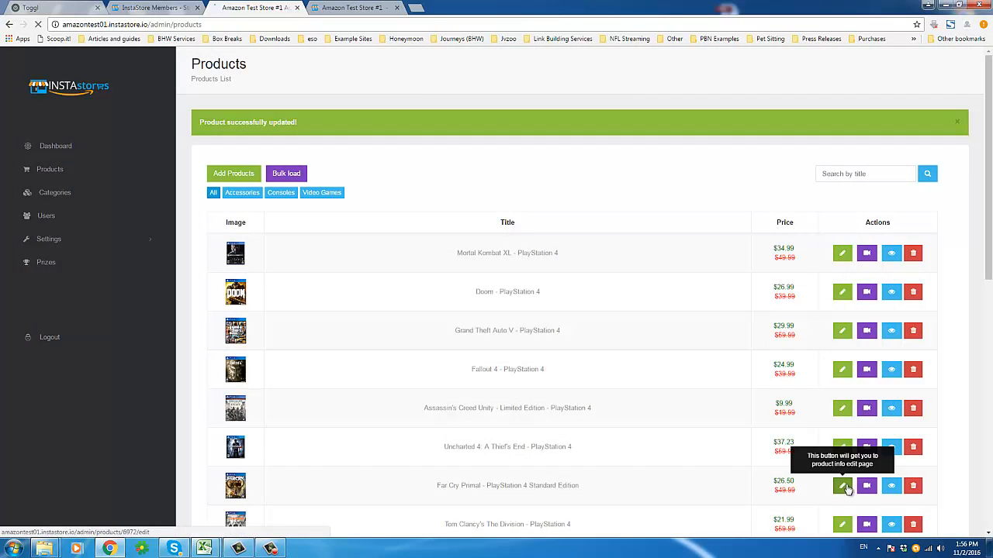
Step: Assign Far Cry Primal - PlayStation 4 Standard Edition to the Video Games category and save the product
left_click(842, 486)
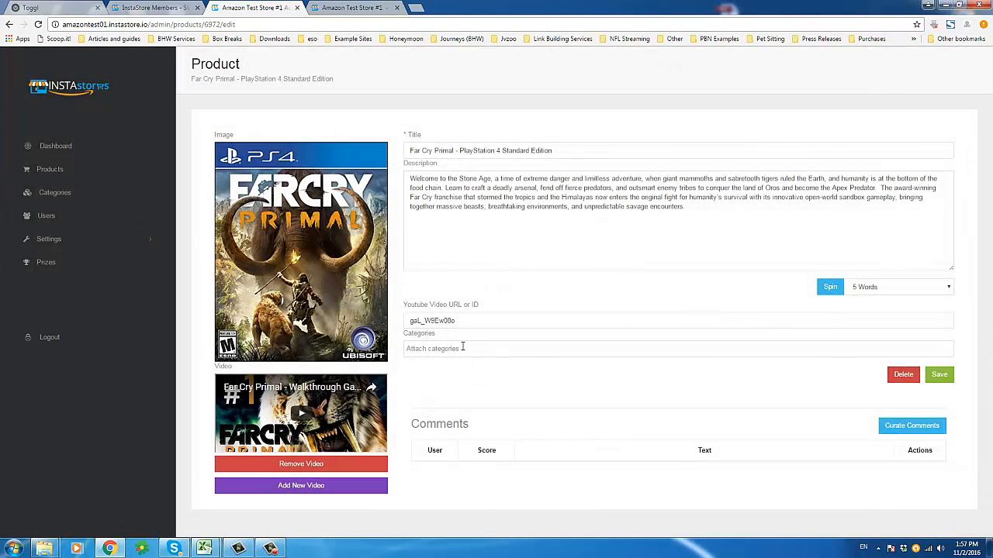
left_click(460, 350)
left_click(438, 376)
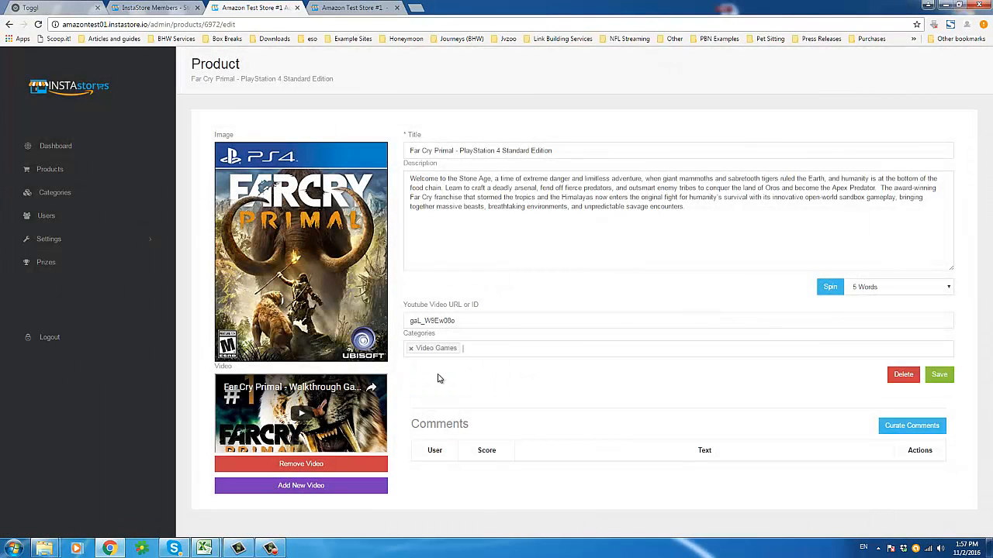
left_click(937, 375)
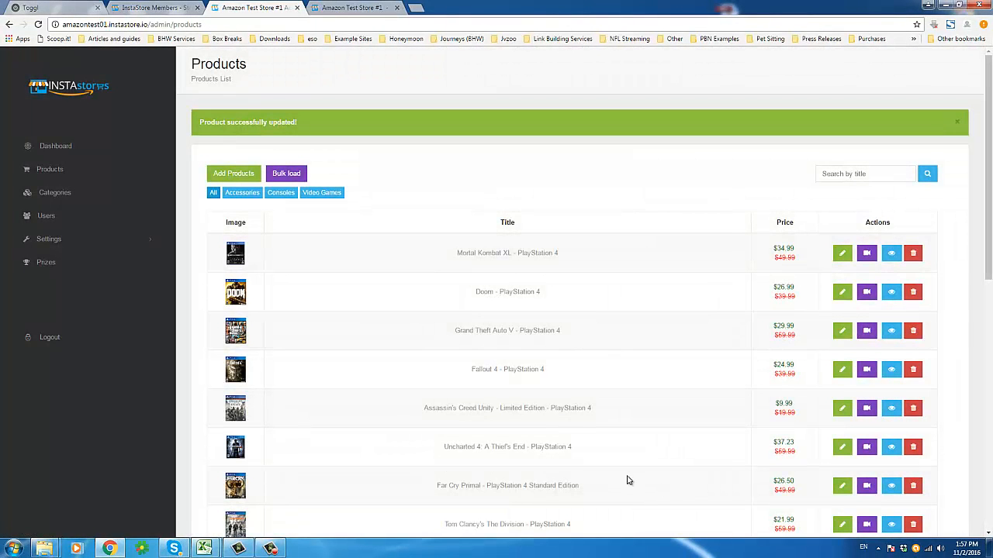
Step: Assign Tom Clancy's The Division - PlayStation 4 to the Video Games category, save it and reopen the product to check its category
left_click(842, 521)
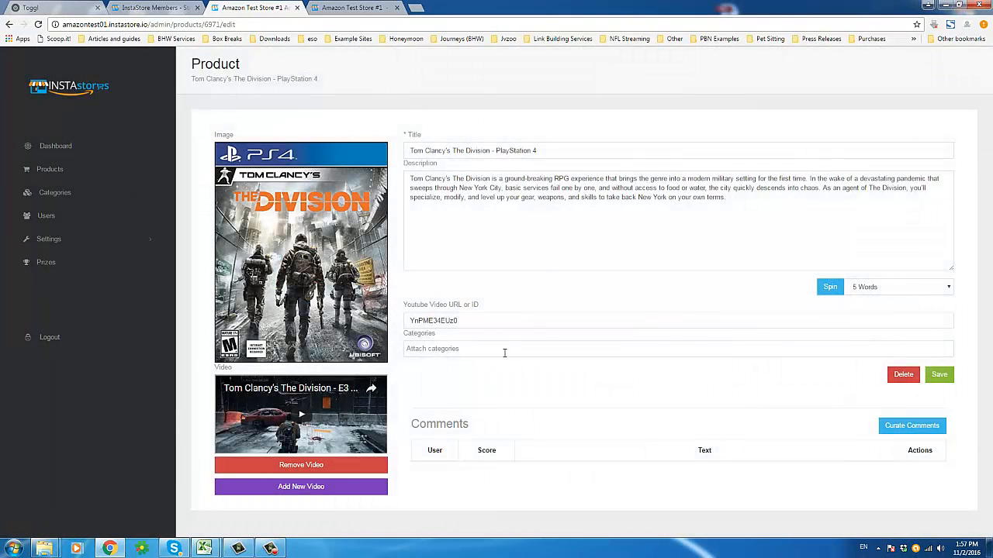
left_click(504, 351)
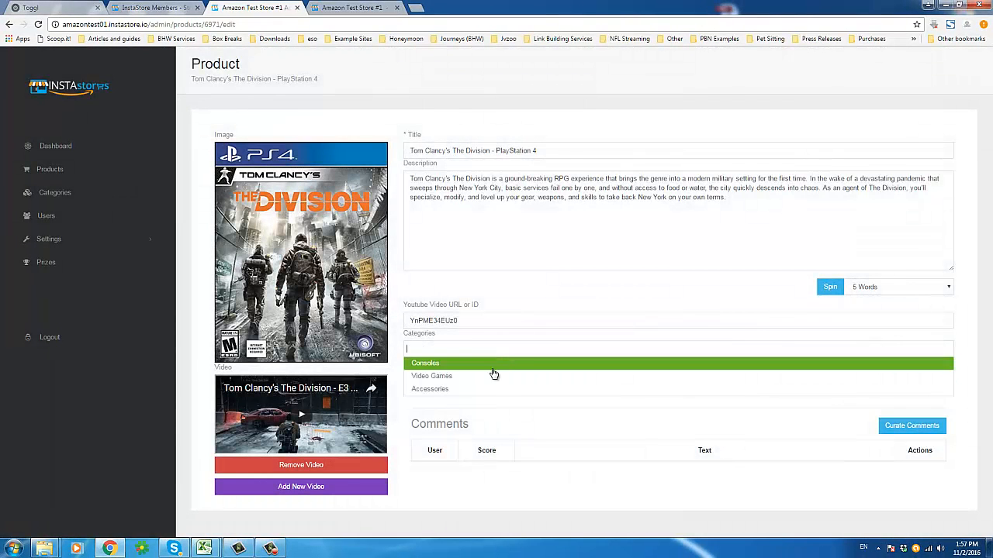
left_click(532, 376)
left_click(938, 375)
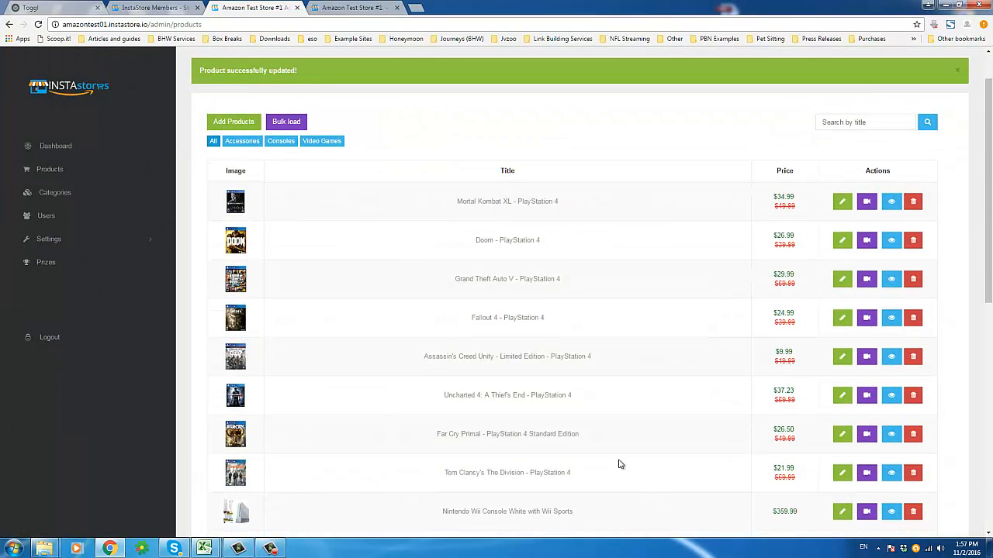
left_click(841, 472)
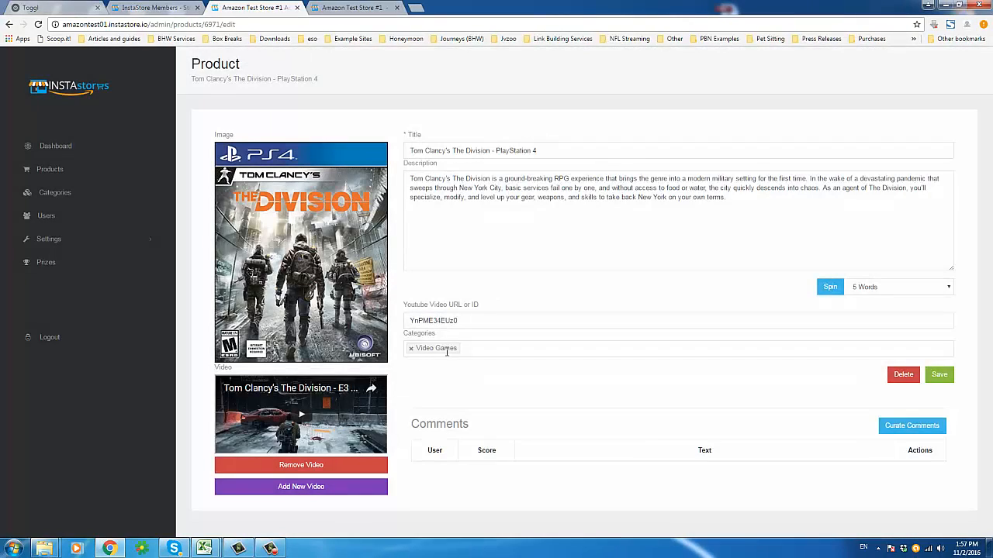
left_click(10, 24)
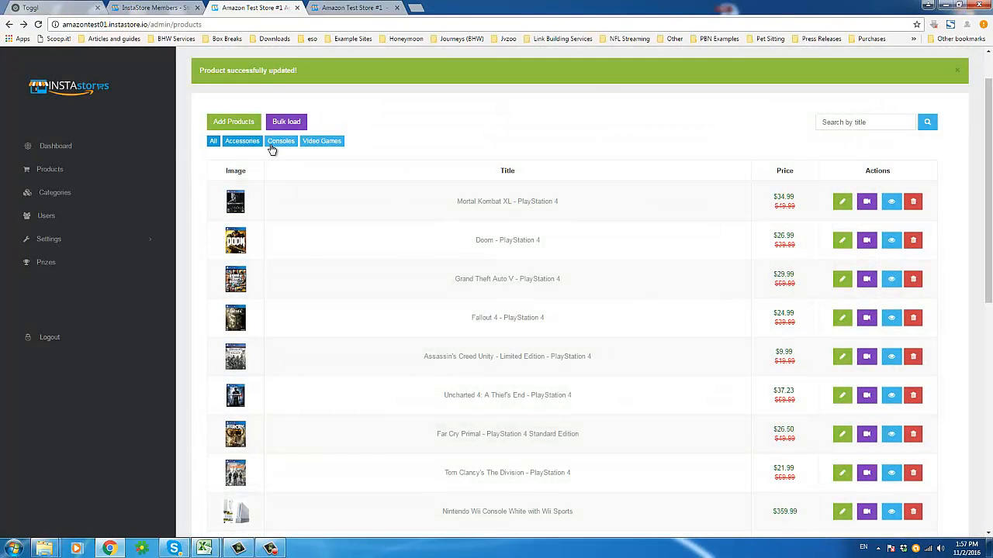
Step: Reload the console's storefront page and go to the store's home page at amazontest01.instastore.io
left_click(380, 15)
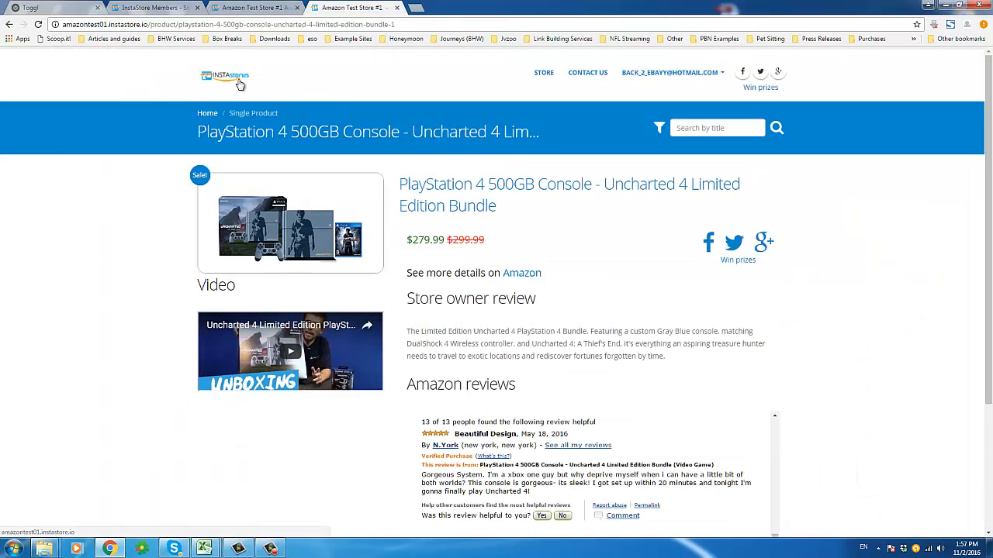
right_click(155, 172)
left_click(183, 203)
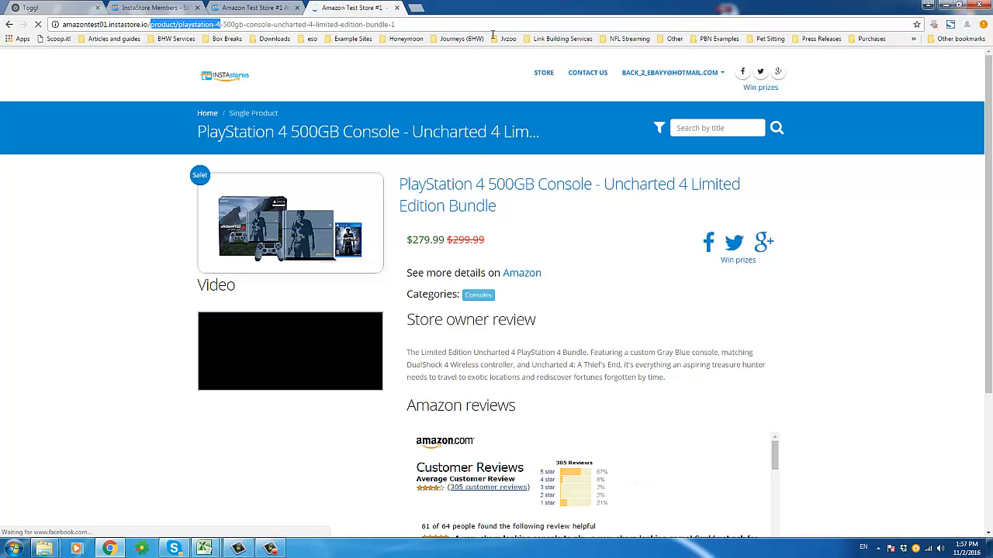
left_click_drag(150, 24, 512, 39)
key("BackSpace")
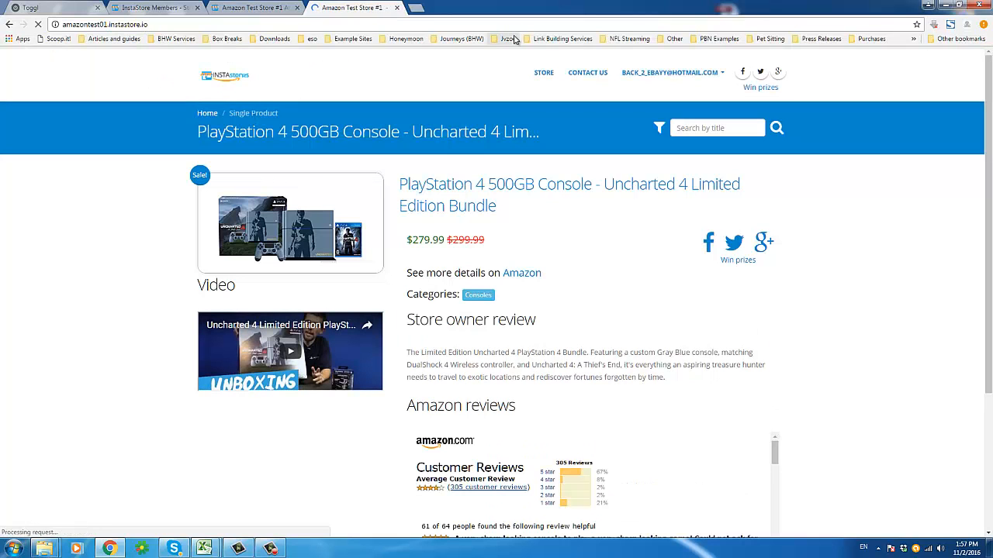
key("Return")
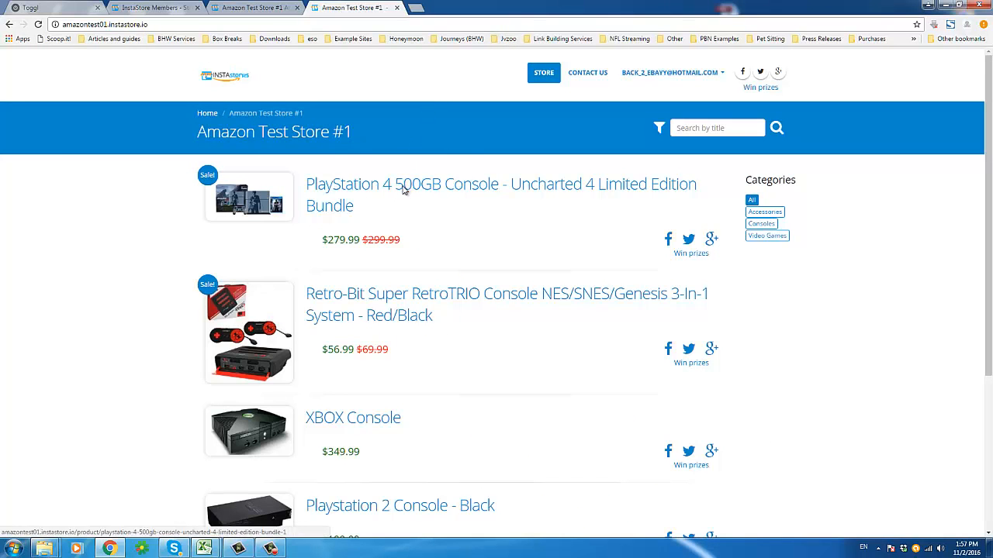
Step: Look through the storefront's full product listing, from the consoles to the PlayStation 4 games, and return to its beginning
scroll(405, 191, "down", 6)
scroll(392, 188, "down", 15)
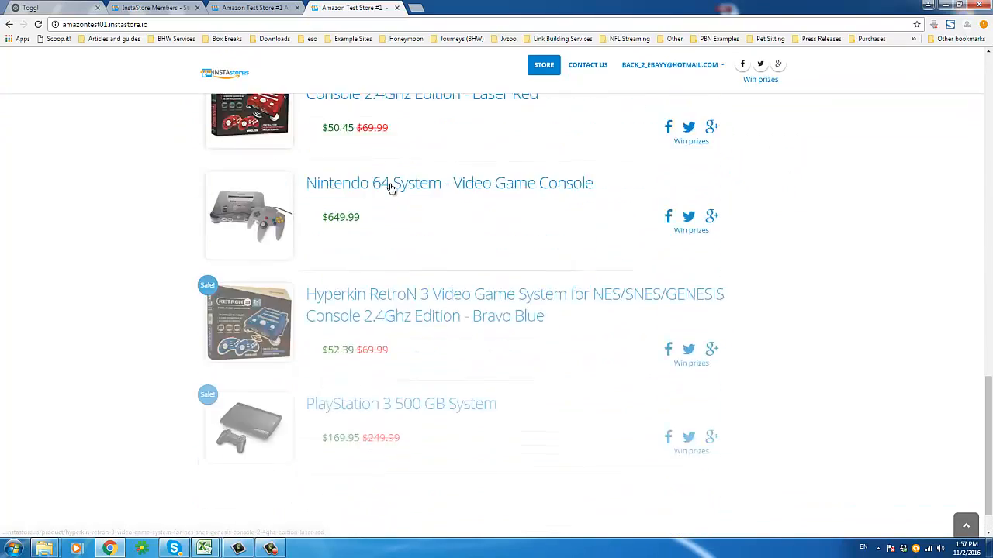
scroll(390, 188, "down", 5)
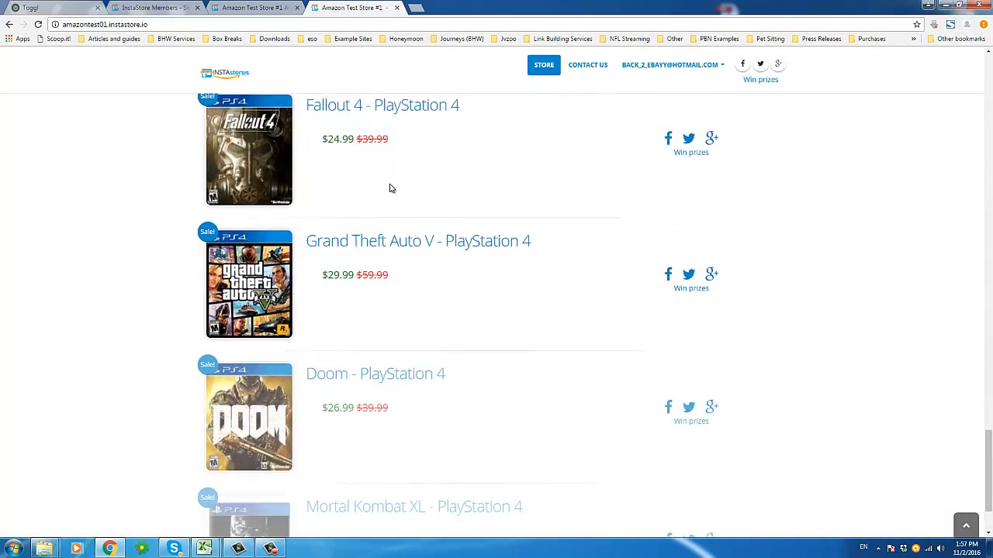
left_click_drag(990, 481, 985, 69)
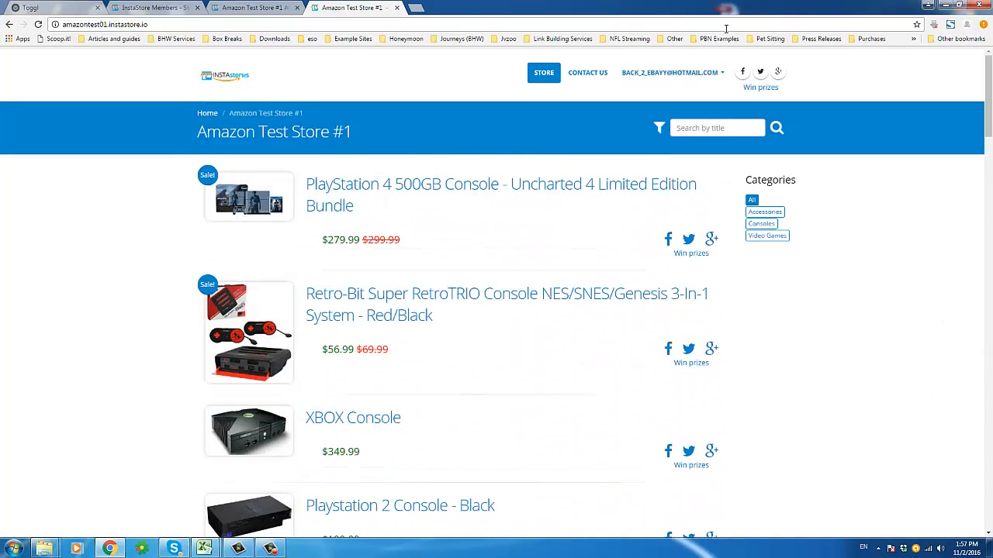
Step: Open mecanto.com in a new browser tab and look through its latest reviews and blog posts
left_click(417, 9)
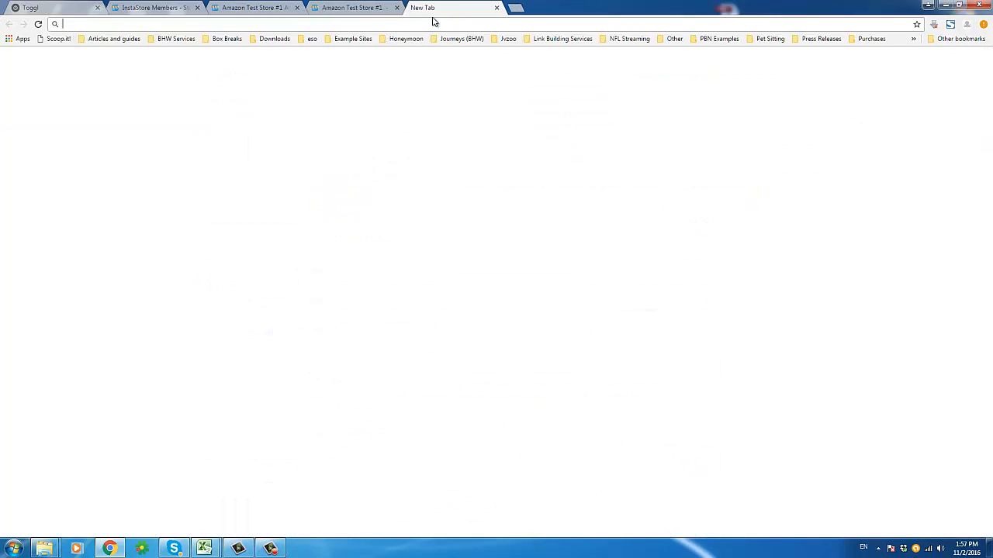
type("mecanto.com")
key("Return")
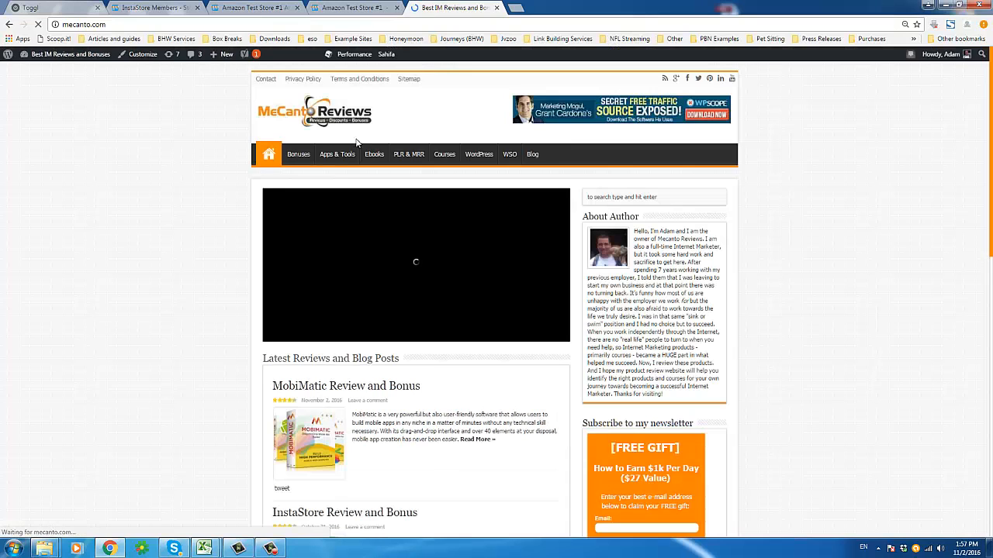
scroll(332, 174, "down", 4)
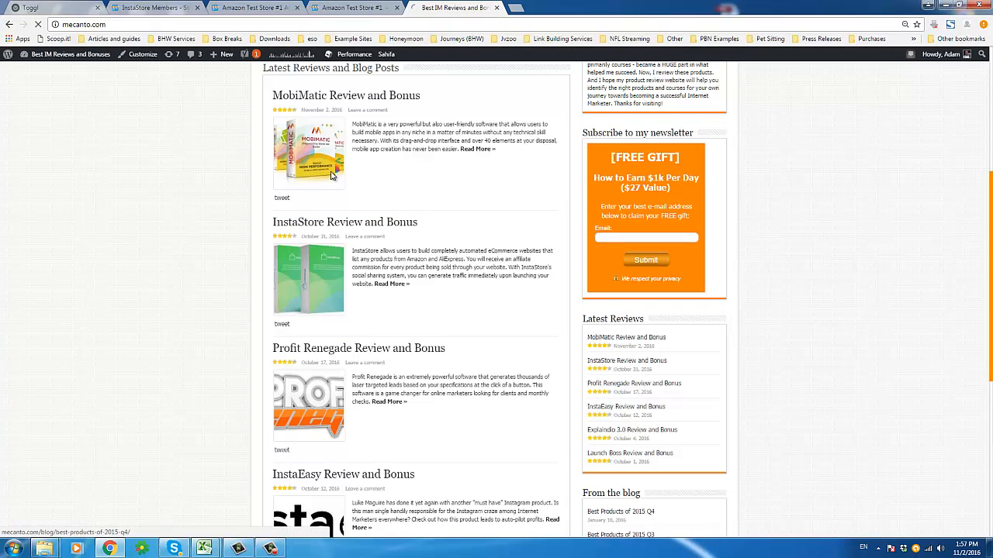
scroll(331, 175, "down", 5)
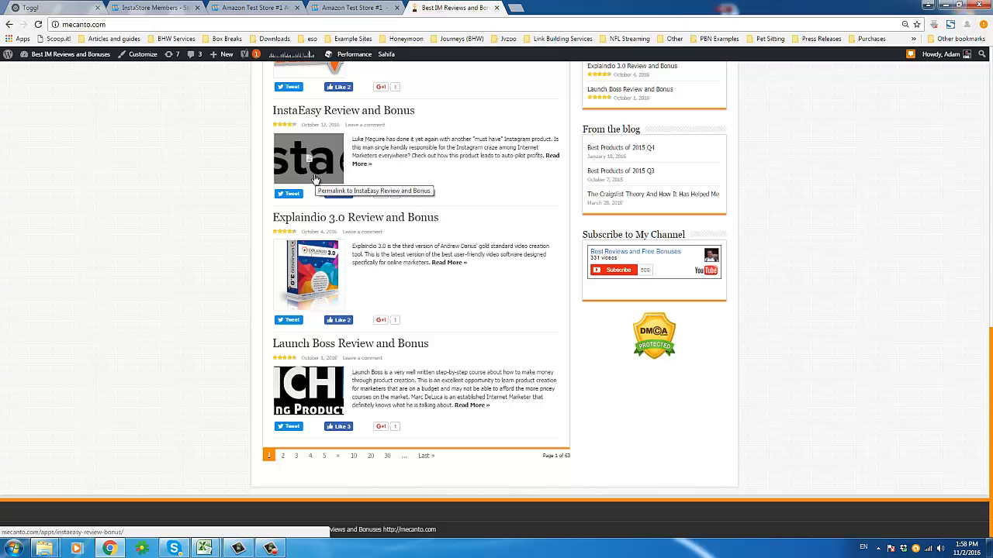
scroll(750, 246, "up", 15)
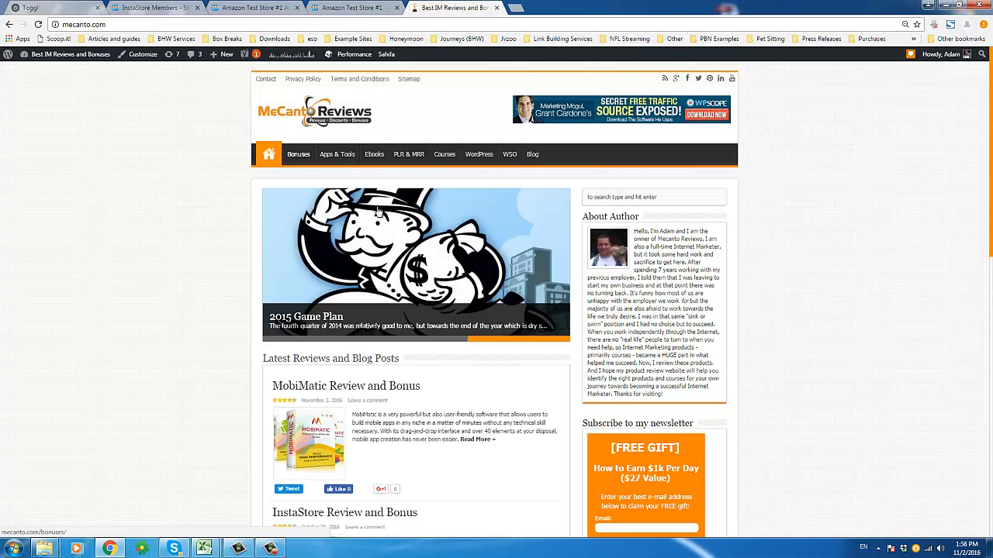
Step: Open realisticweb.com in a new browser tab
left_click(517, 9)
left_click(461, 8)
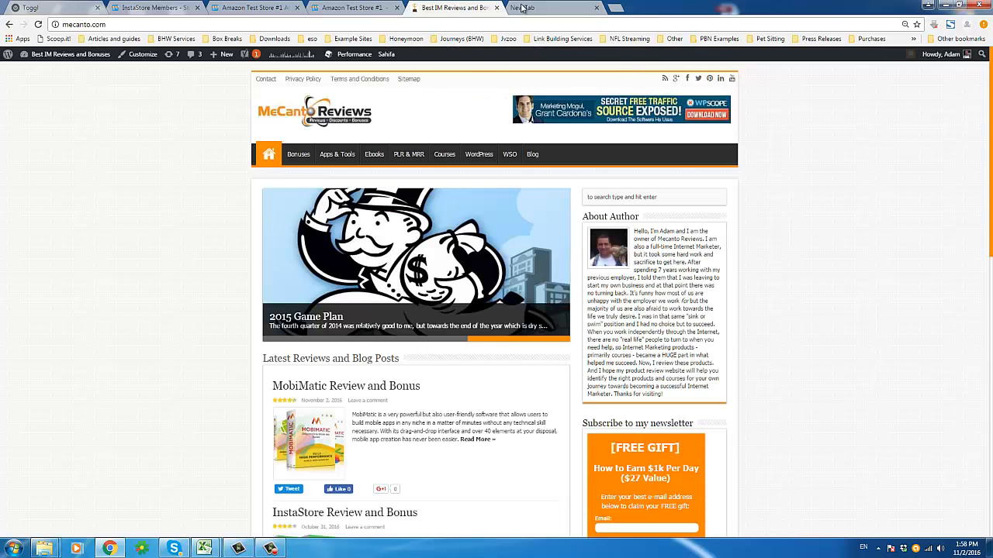
left_click(522, 8)
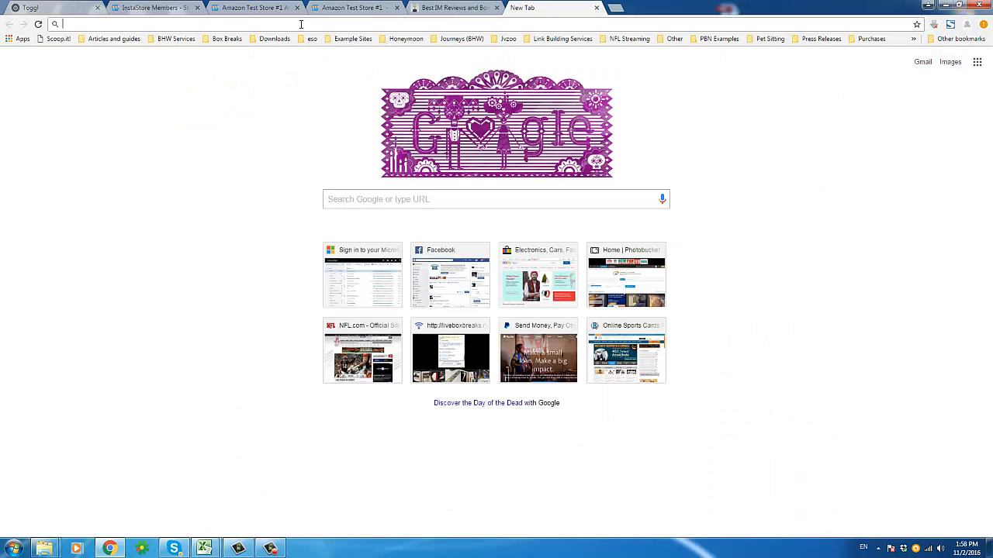
type("realisticweb")
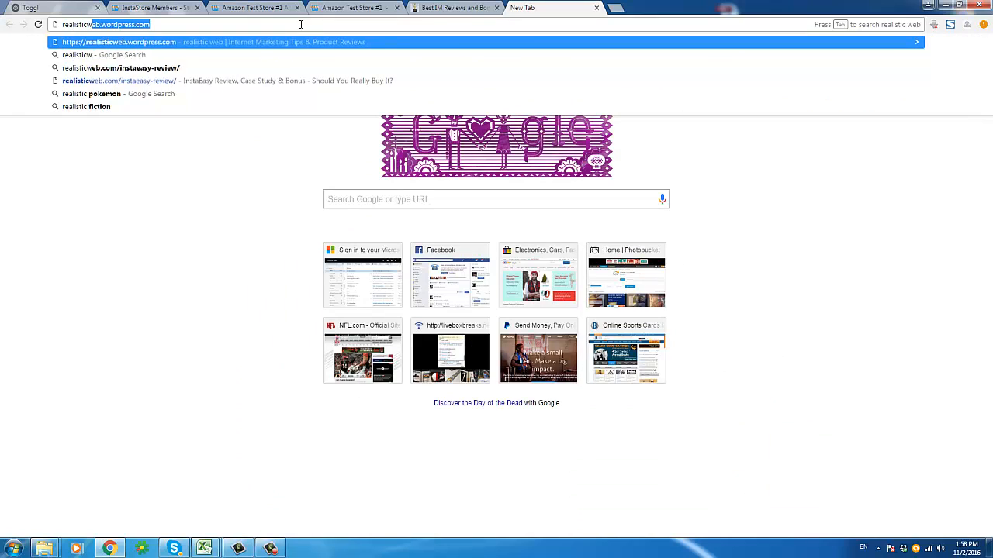
type(".com")
key("Return")
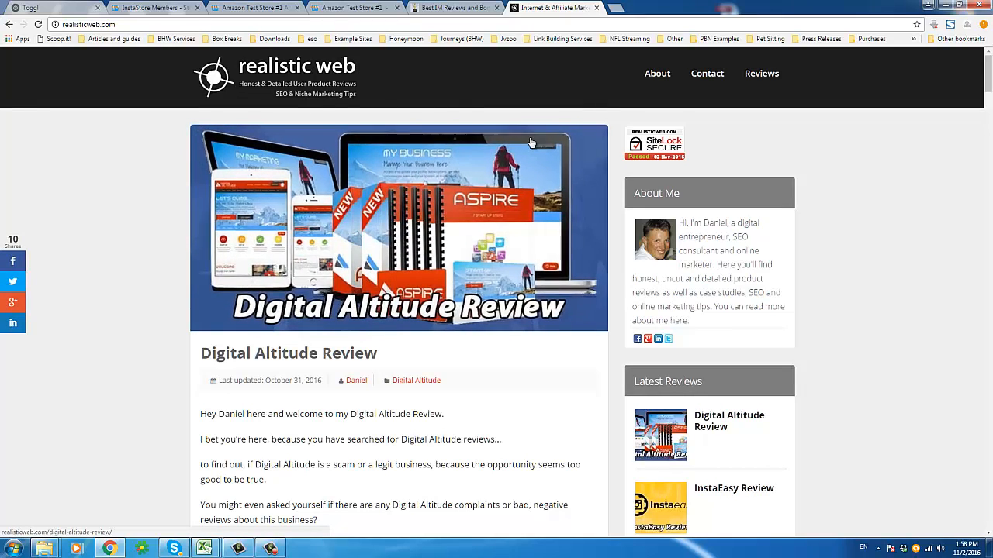
Step: Look through the reviews on the realisticweb.com home page, from Digital Altitude down to ToonVidio, and highlight part of the ToonVidio heading
scroll(457, 160, "down", 4)
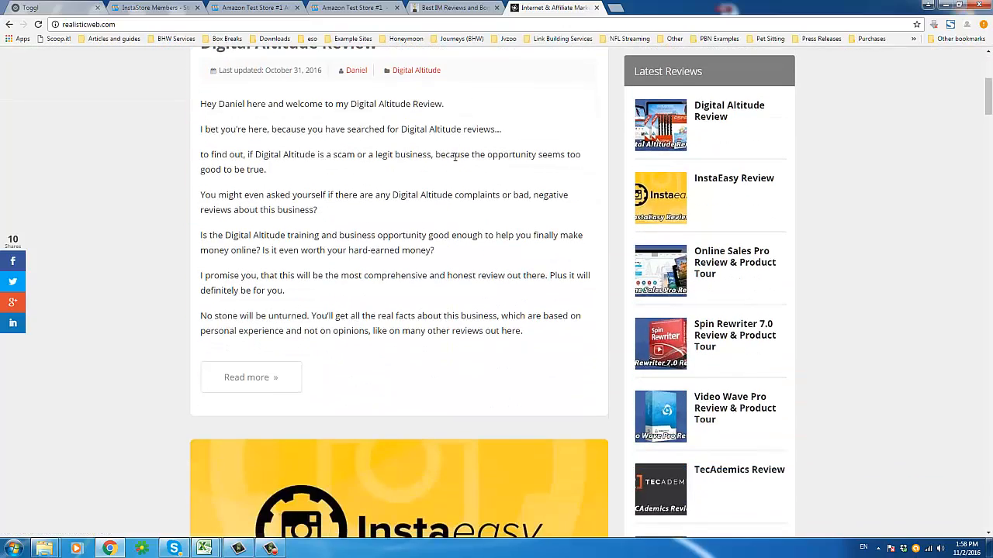
scroll(454, 157, "down", 10)
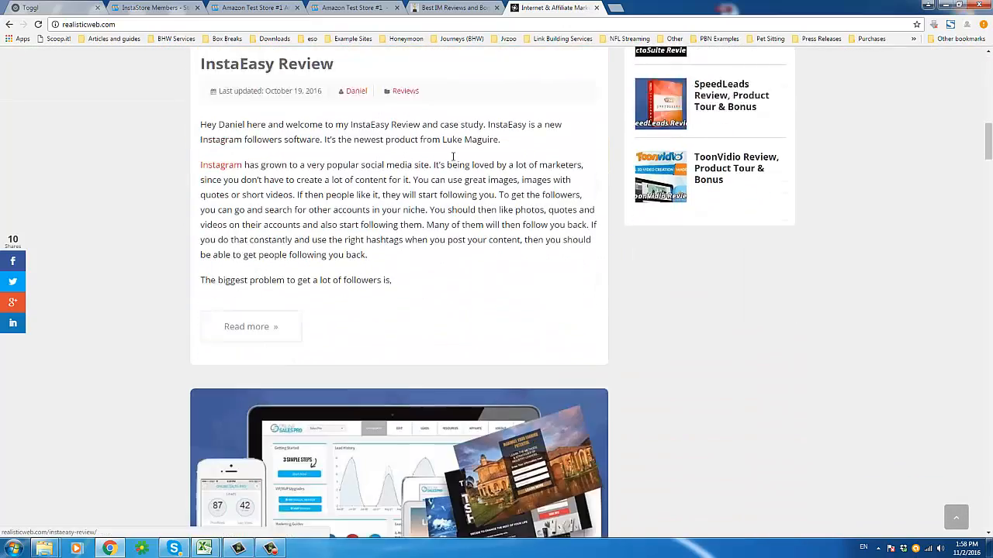
scroll(454, 160, "down", 16)
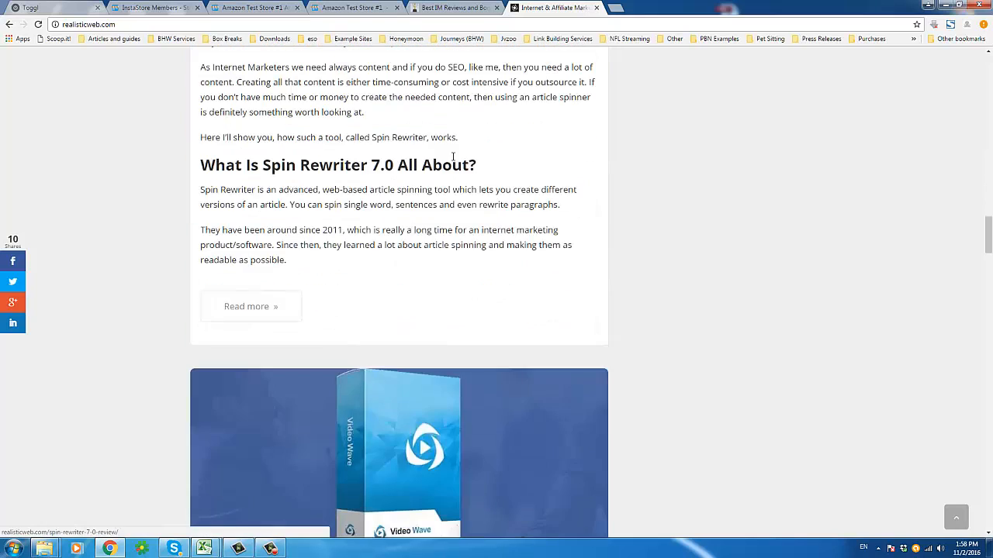
scroll(454, 160, "down", 3)
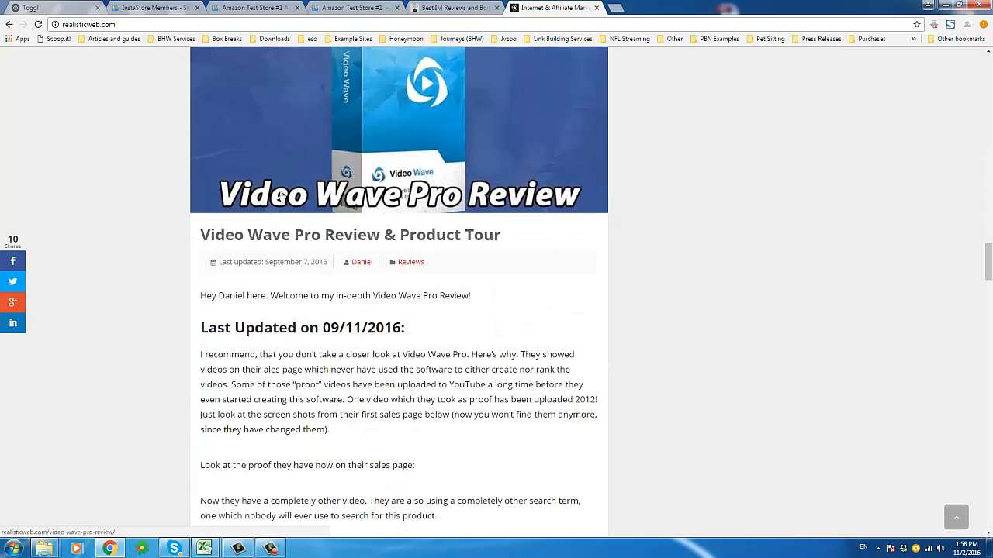
scroll(380, 223, "down", 5)
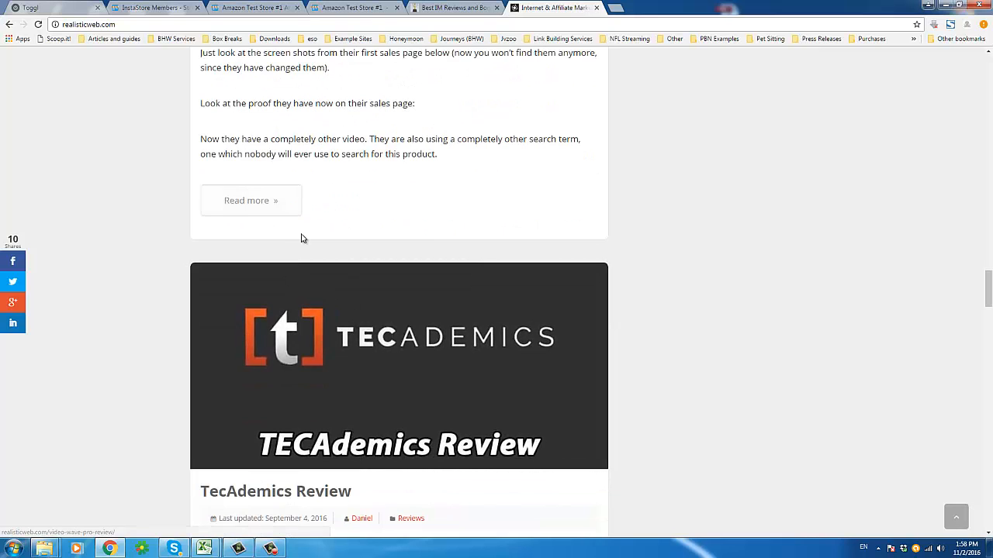
scroll(302, 238, "up", 2)
scroll(274, 293, "down", 6)
scroll(274, 293, "down", 6)
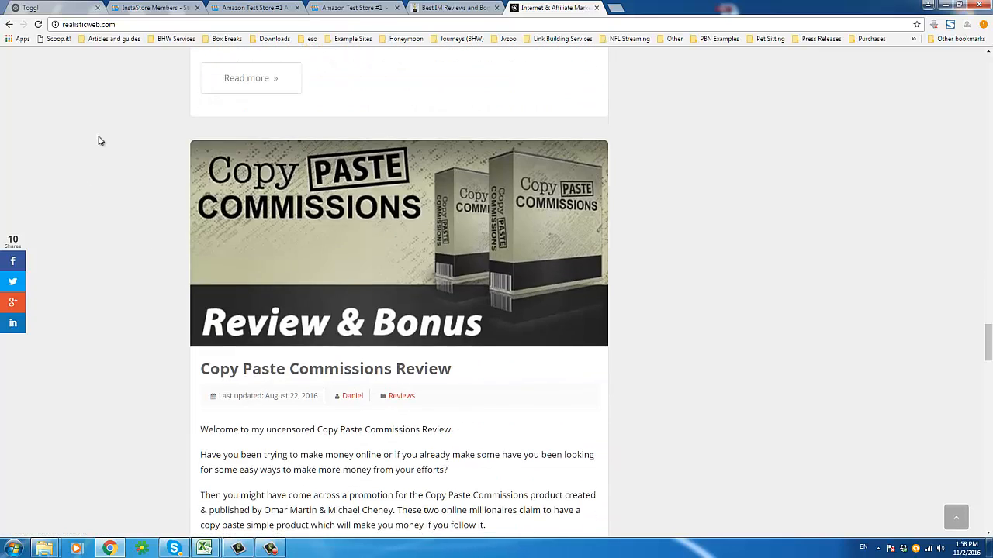
scroll(708, 269, "down", 1)
scroll(705, 269, "down", 8)
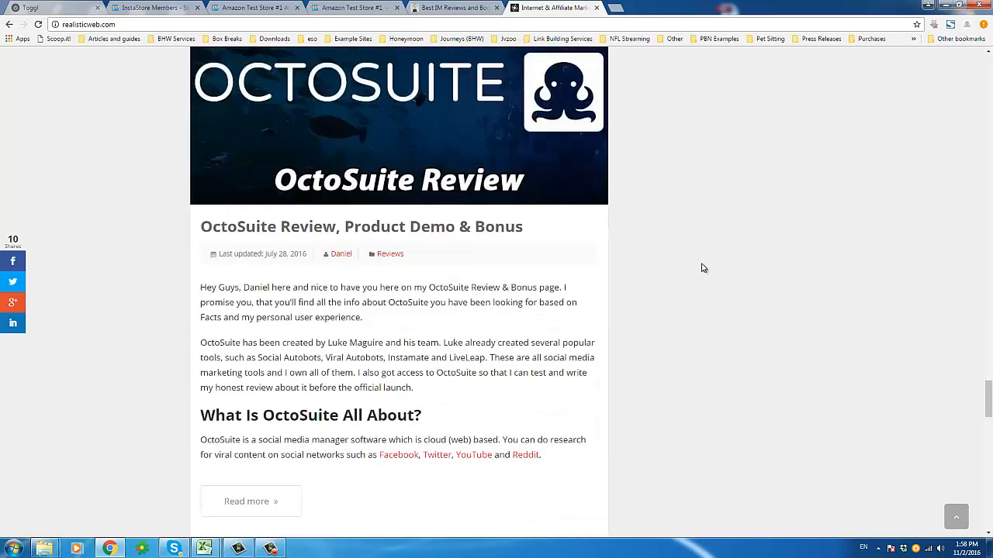
scroll(494, 240, "down", 6)
scroll(495, 243, "down", 3)
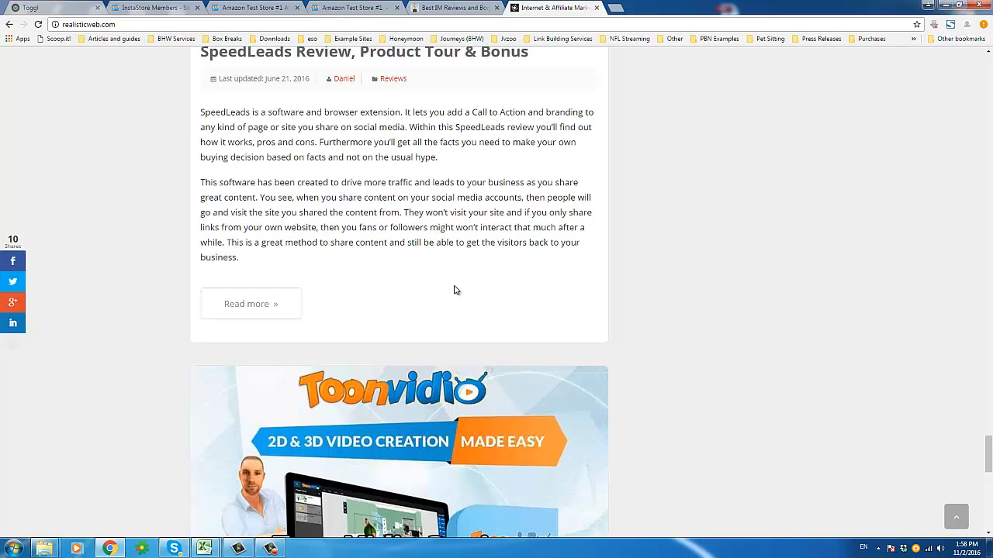
scroll(454, 288, "down", 3)
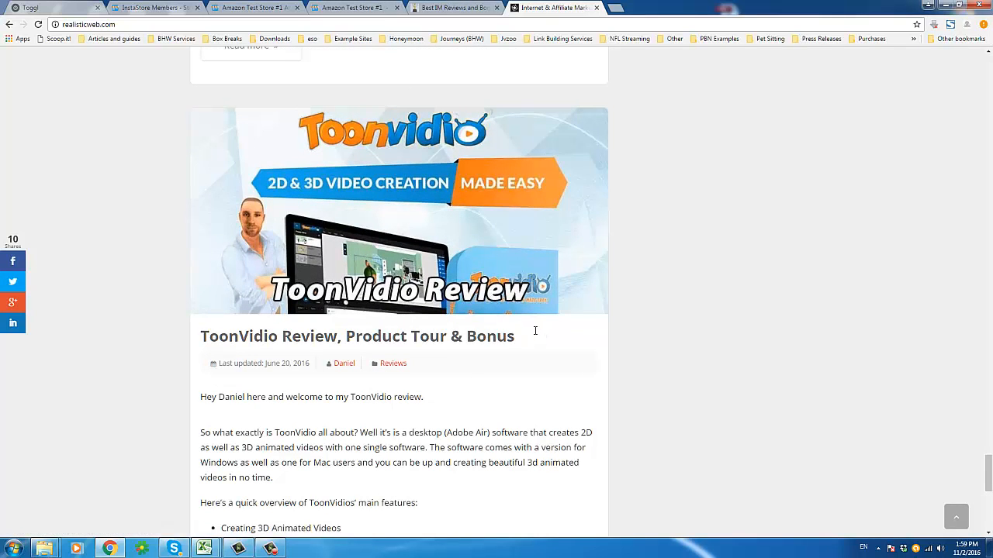
left_click_drag(516, 336, 411, 336)
left_click(762, 301)
Step: Return to the Amazon Test Store #1 storefront and look through its product listing for the prize links under the sharing options
left_click(378, 6)
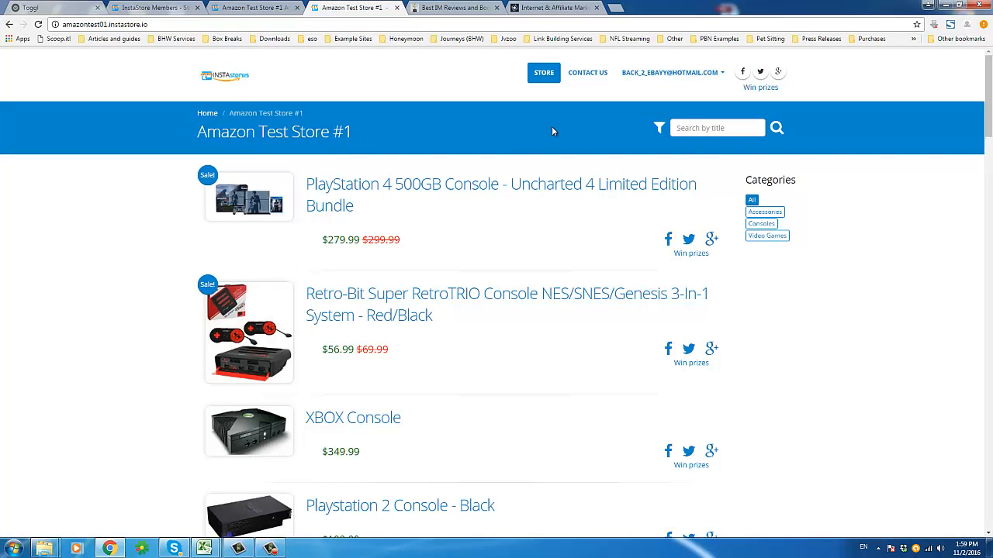
scroll(542, 154, "down", 12)
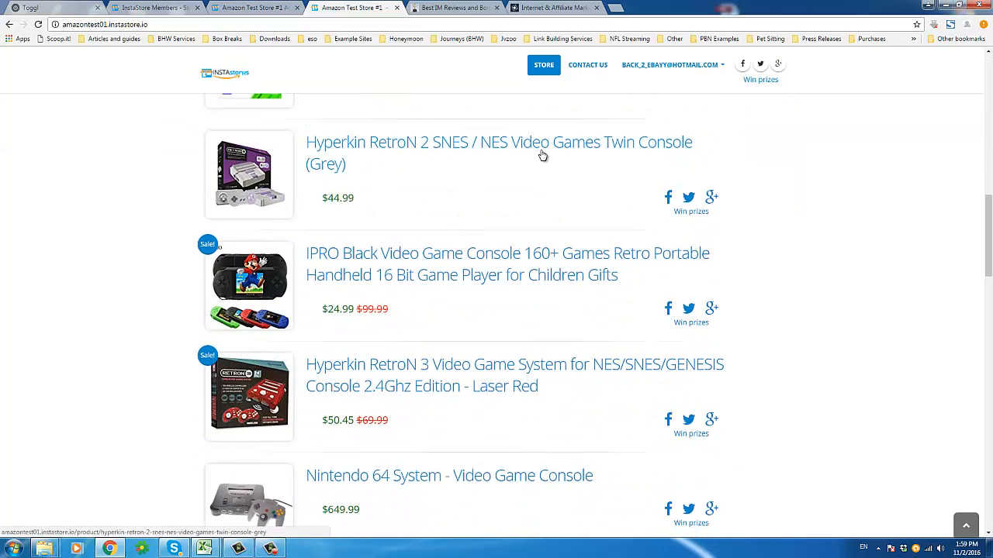
scroll(542, 155, "down", 5)
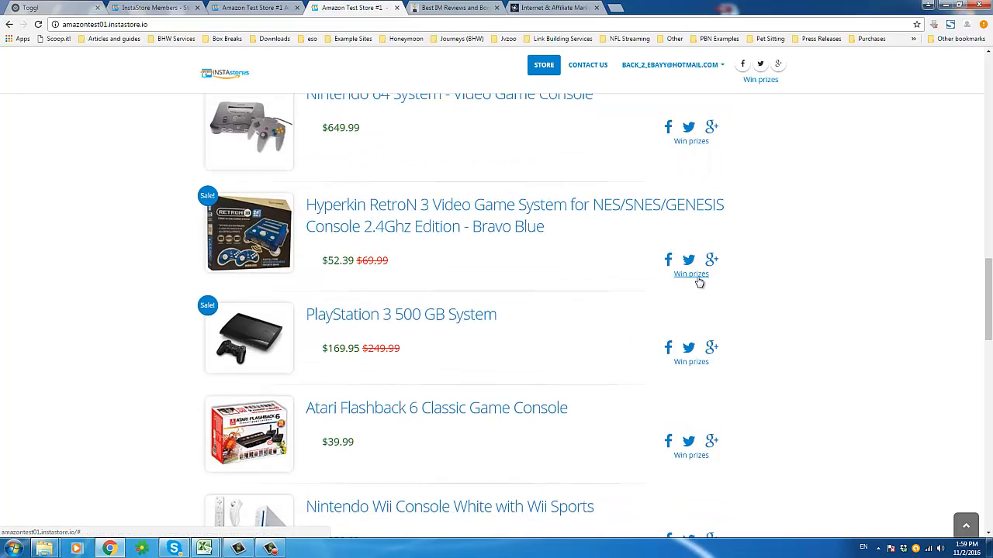
Step: Open the Prizes page in the store's admin area and examine its Available Prizes and Opened Requests sections
left_click(278, 11)
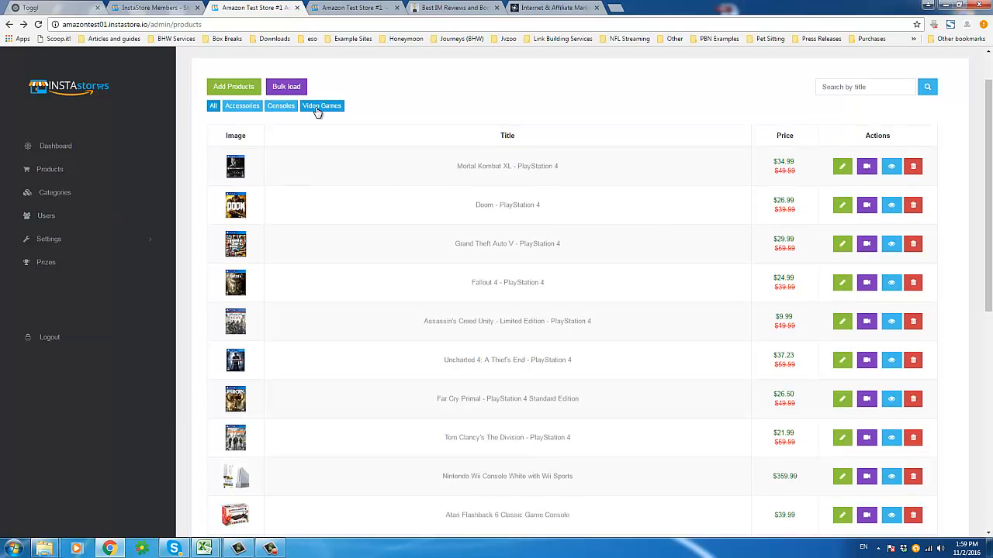
left_click(66, 263)
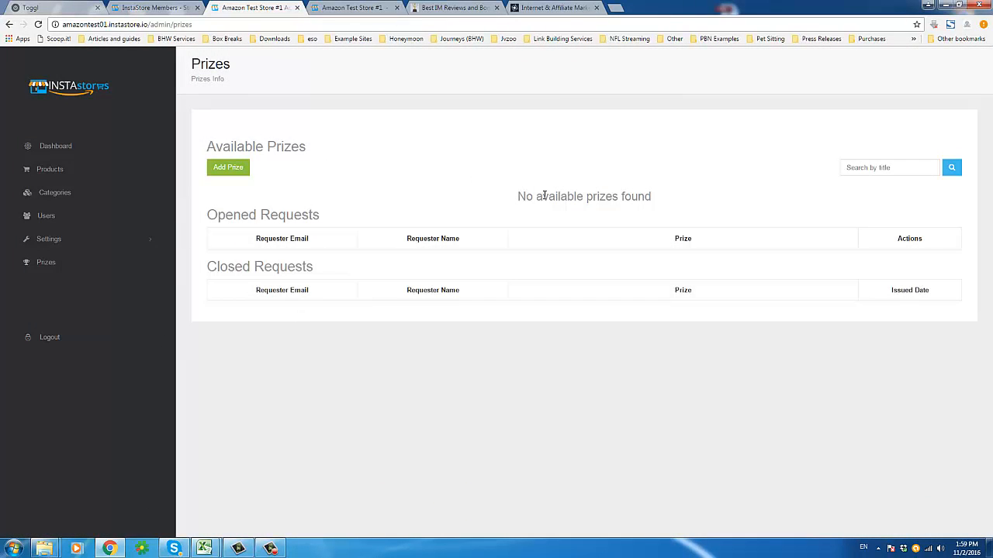
double_click(292, 148)
left_click_drag(290, 148, 316, 152)
left_click(230, 148)
left_click(315, 155)
left_click_drag(219, 215, 327, 217)
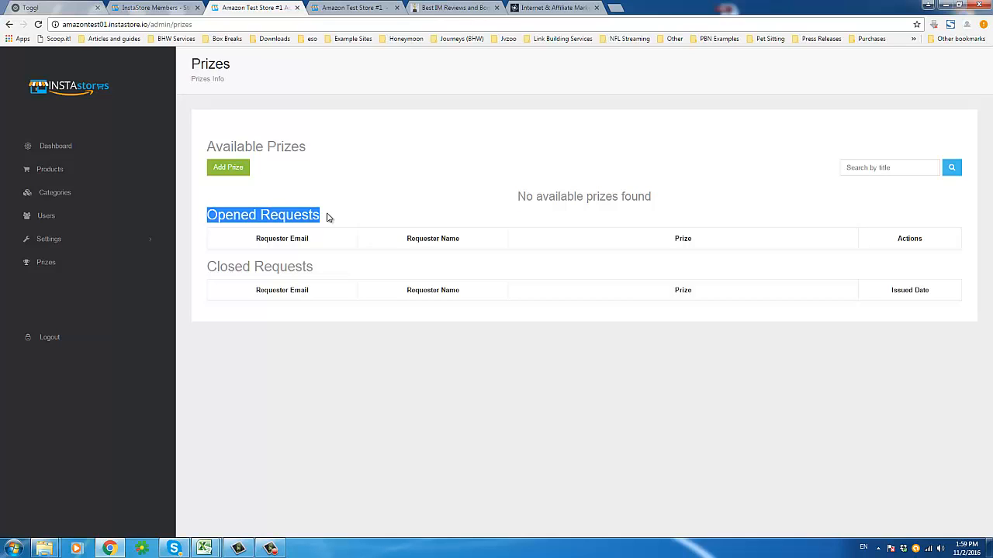
triple_click(262, 220)
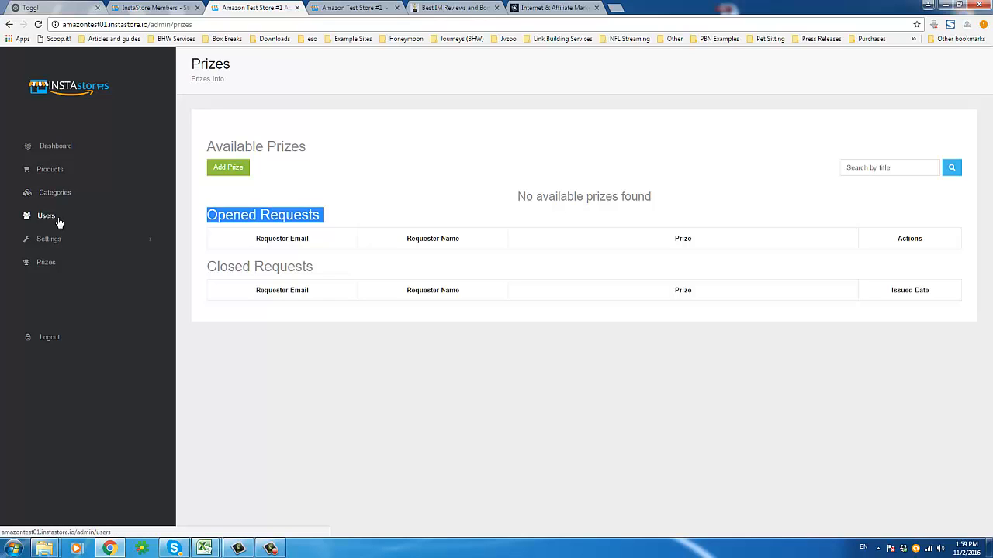
triple_click(290, 149)
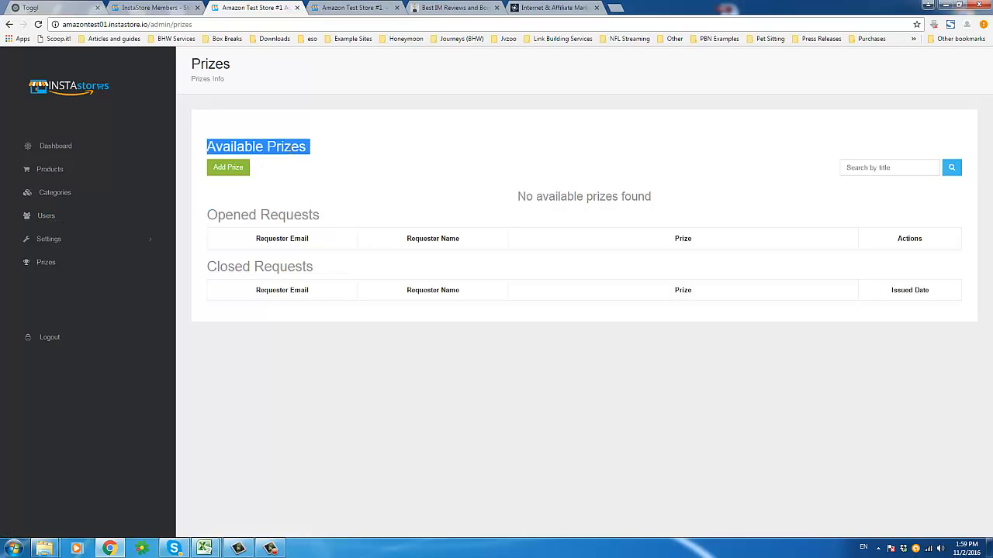
left_click(389, 203)
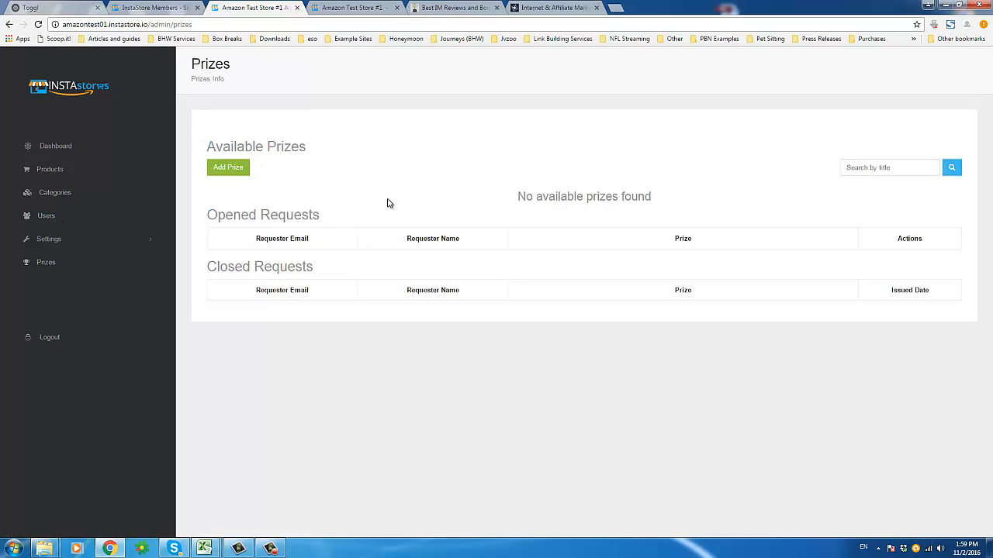
Step: Compare the storefront's product listing with the Available Prizes section of the admin Prizes page
left_click(357, 13)
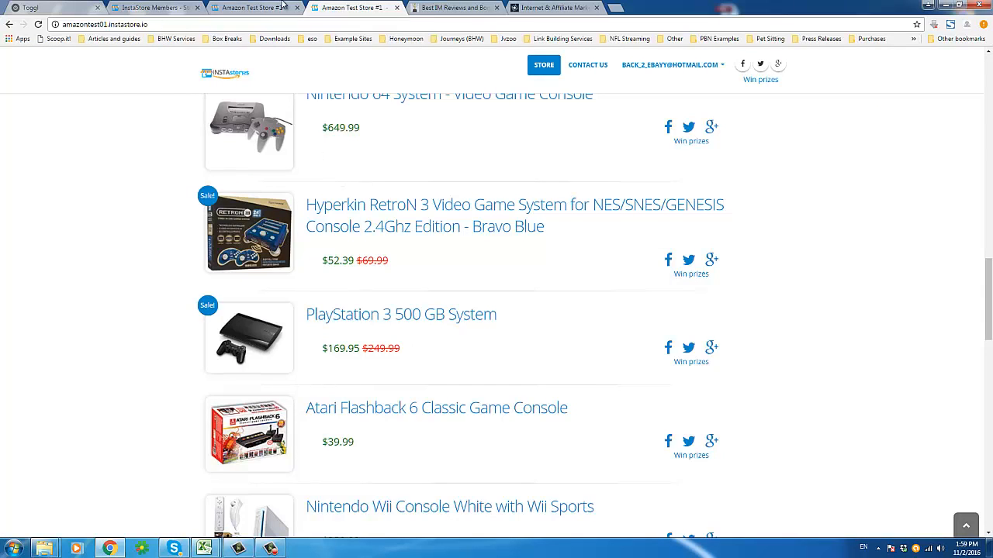
left_click(282, 6)
triple_click(311, 152)
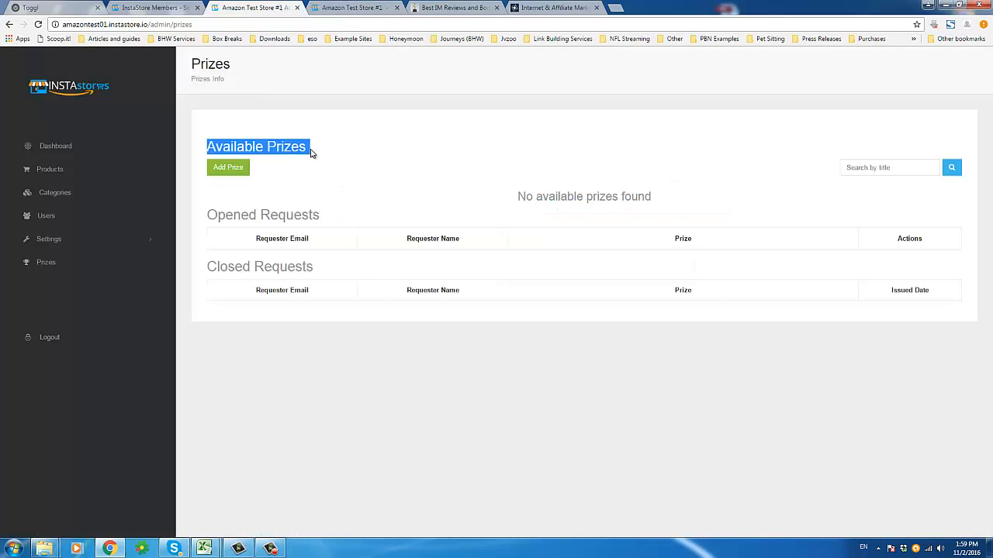
triple_click(551, 194)
left_click(499, 242)
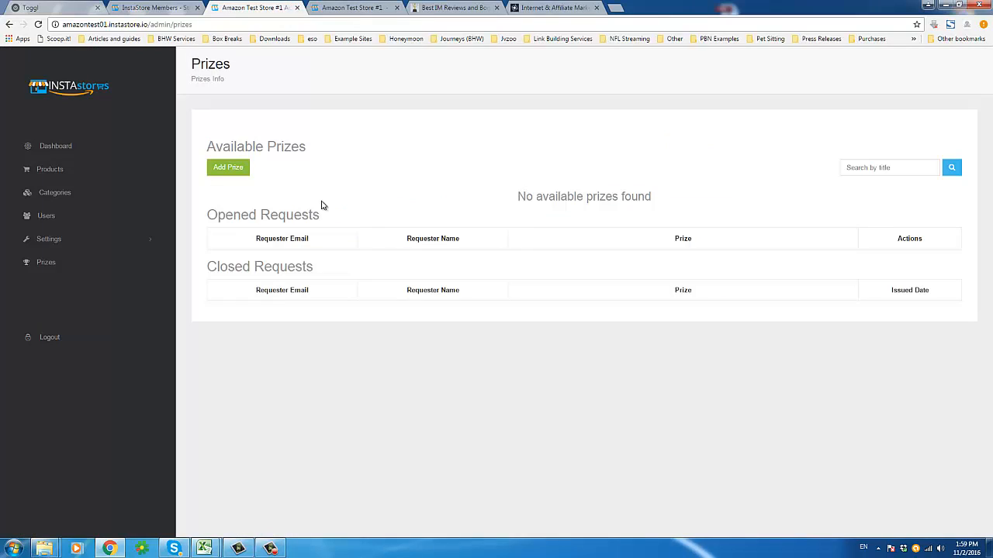
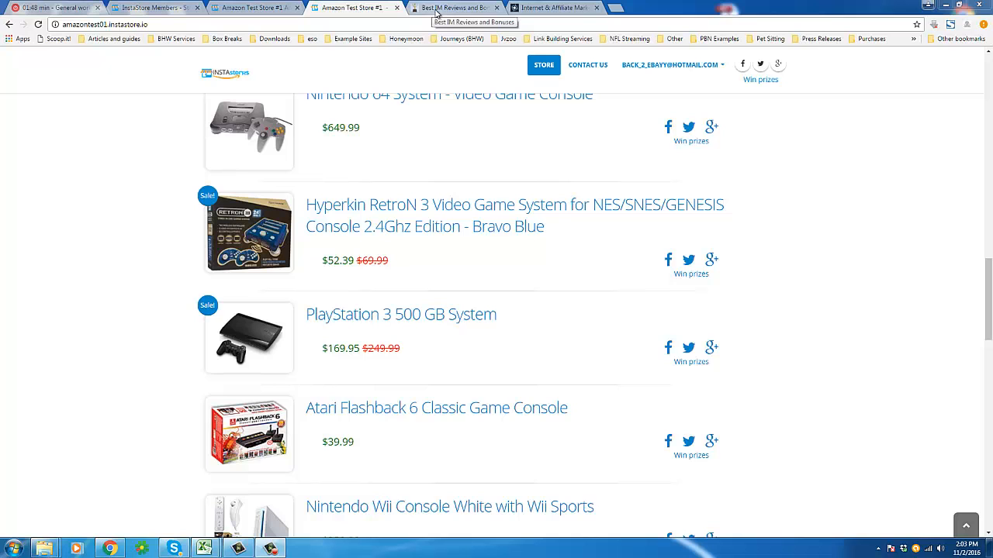
Step: Open the InstaStore Review and Bonus article on the mecanto.com site and select its web address
left_click(436, 10)
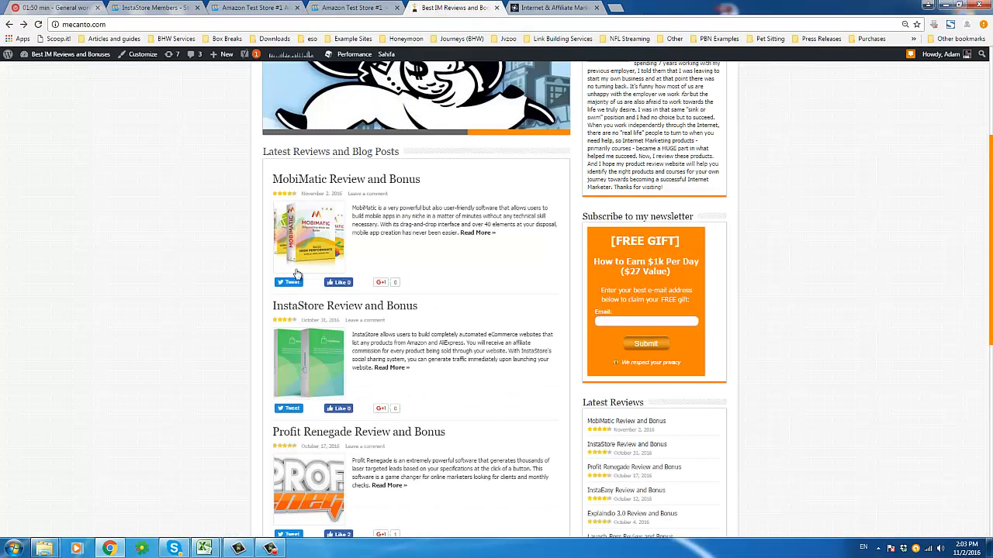
left_click(326, 343)
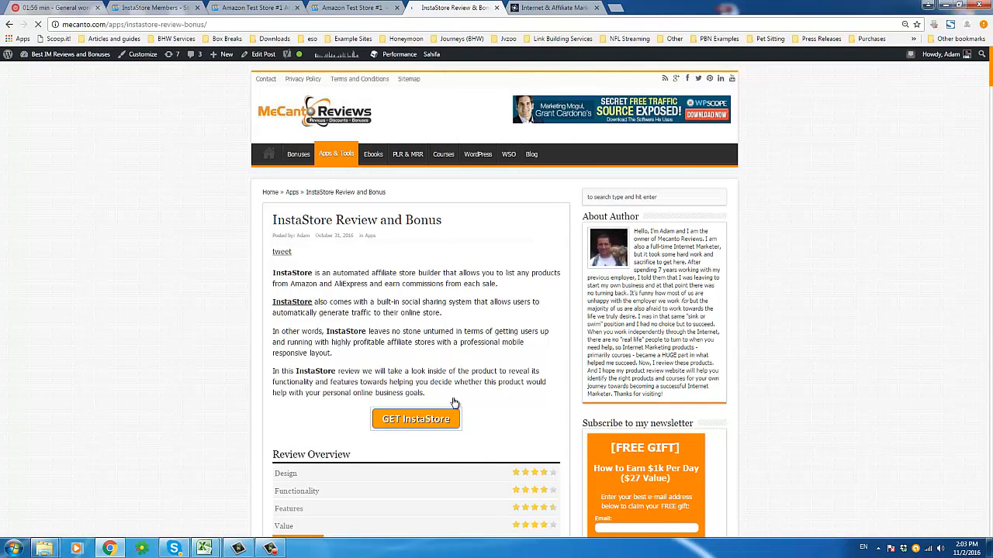
scroll(454, 403, "down", 2)
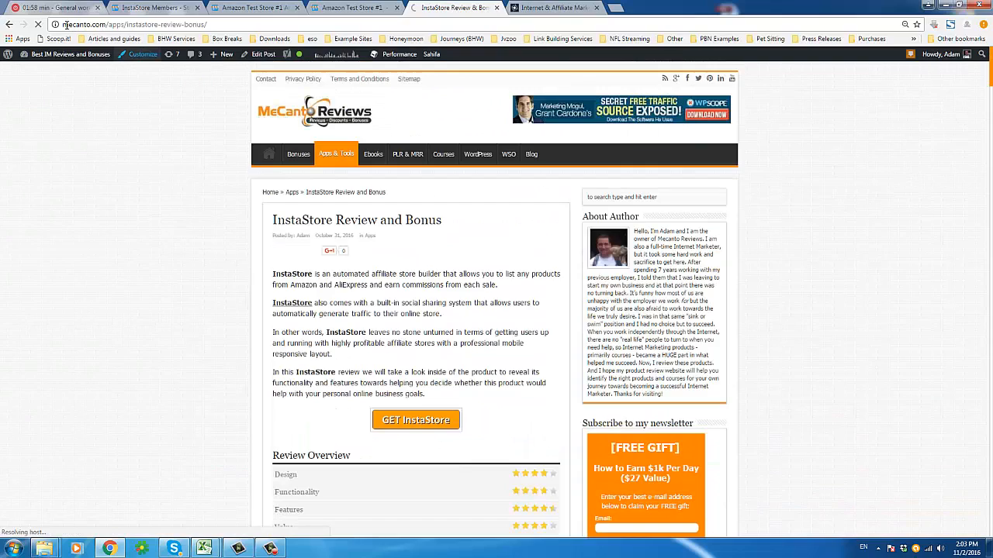
left_click(66, 24)
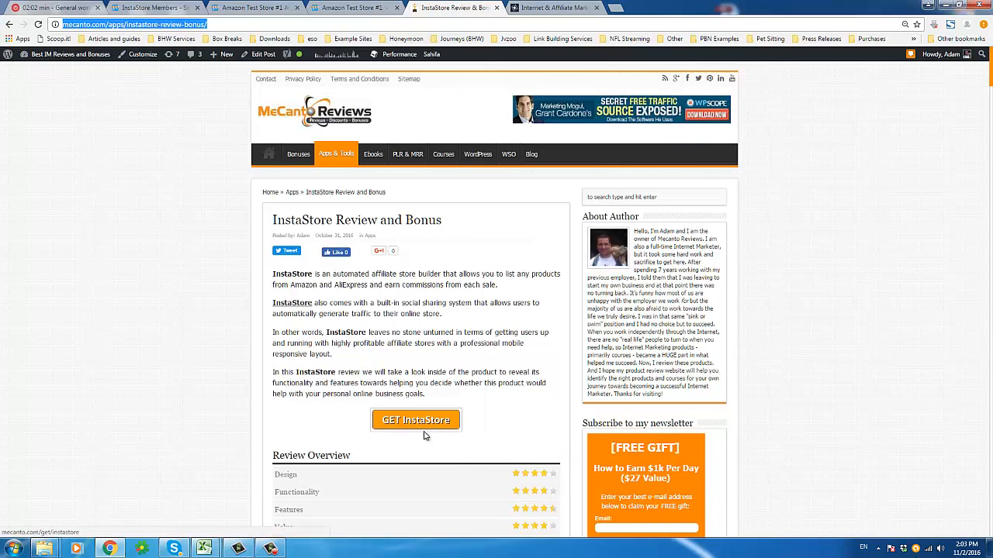
Step: Look through the InstaStore review article, from the introduction, overview and demo video to the bonus products
triple_click(431, 341)
scroll(423, 335, "down", 3)
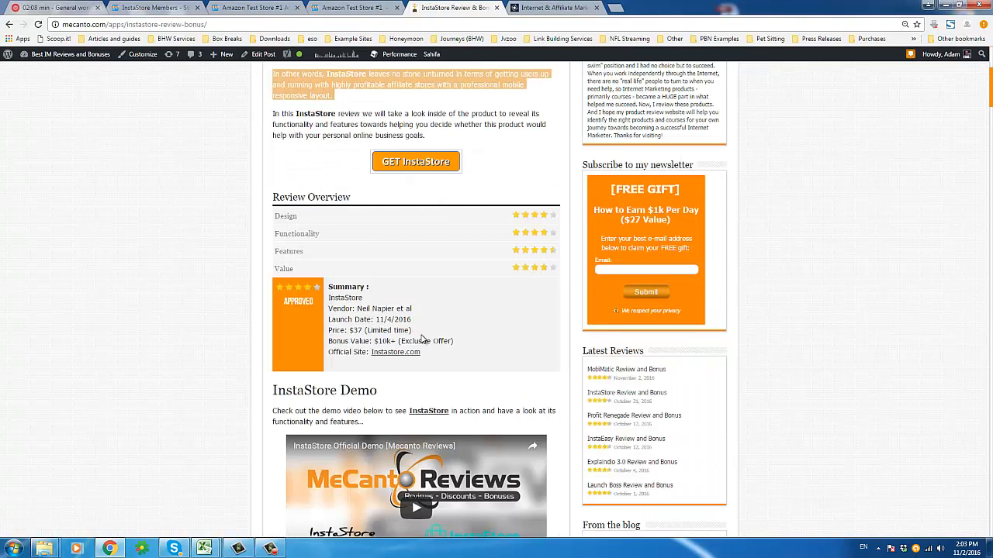
scroll(423, 339, "down", 3)
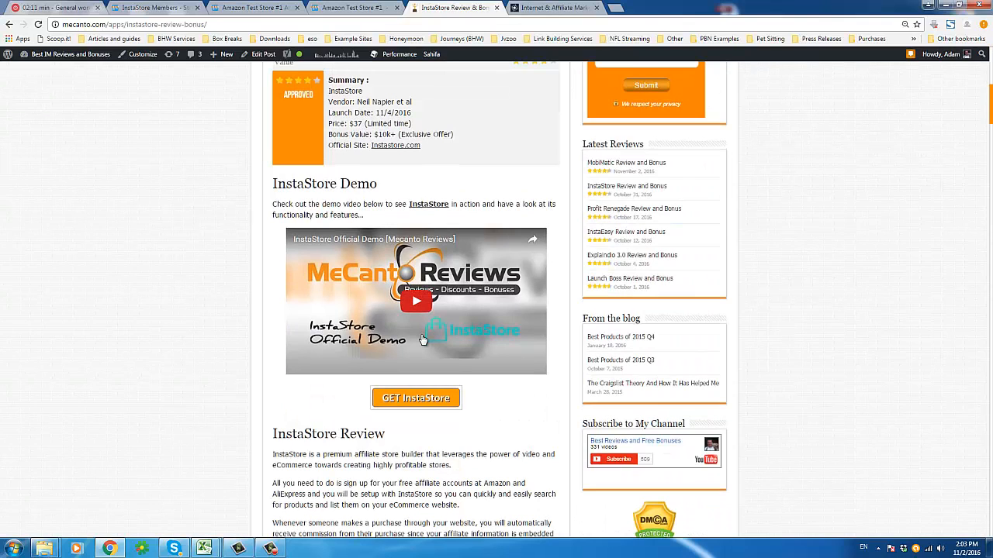
scroll(422, 339, "down", 2)
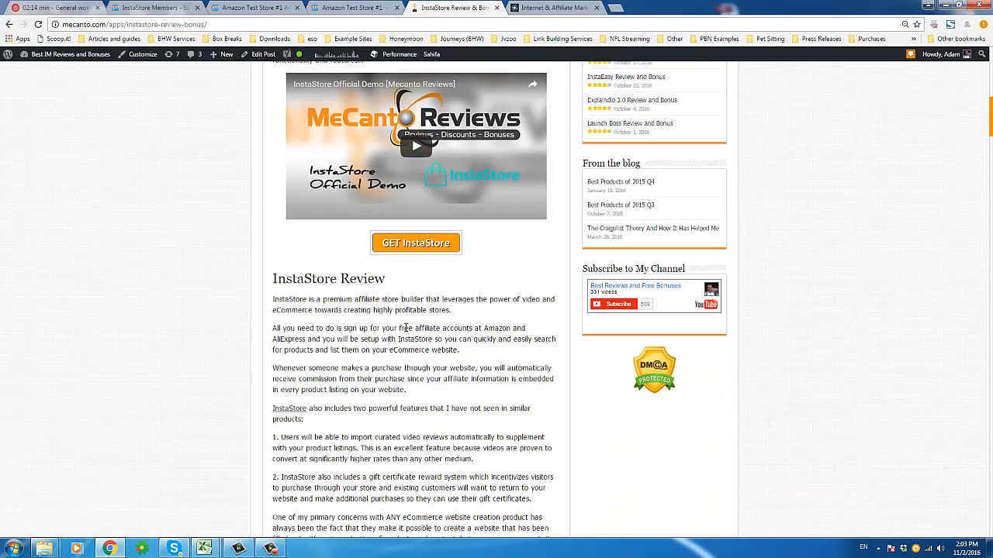
scroll(405, 328, "down", 12)
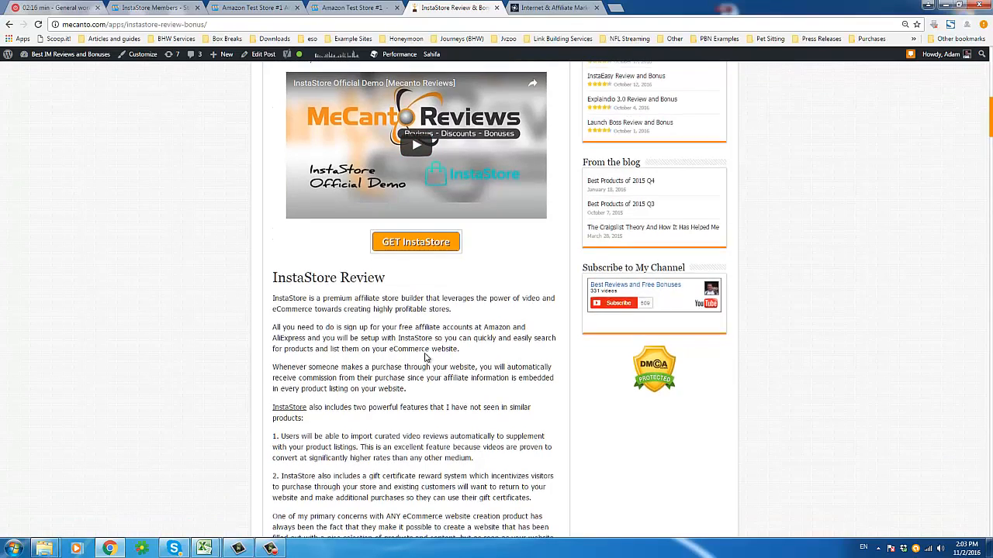
scroll(427, 362, "down", 3)
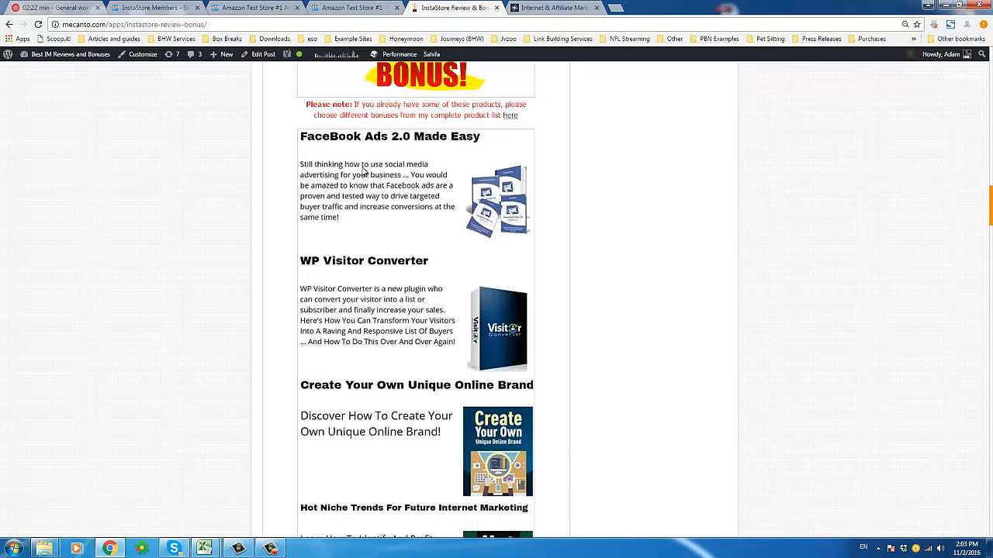
Step: Look through the article's bonus products from FaceBook Ads 2.0 Made Easy down to Recurring Income Business Models
scroll(356, 159, "down", 1)
scroll(339, 323, "down", 3)
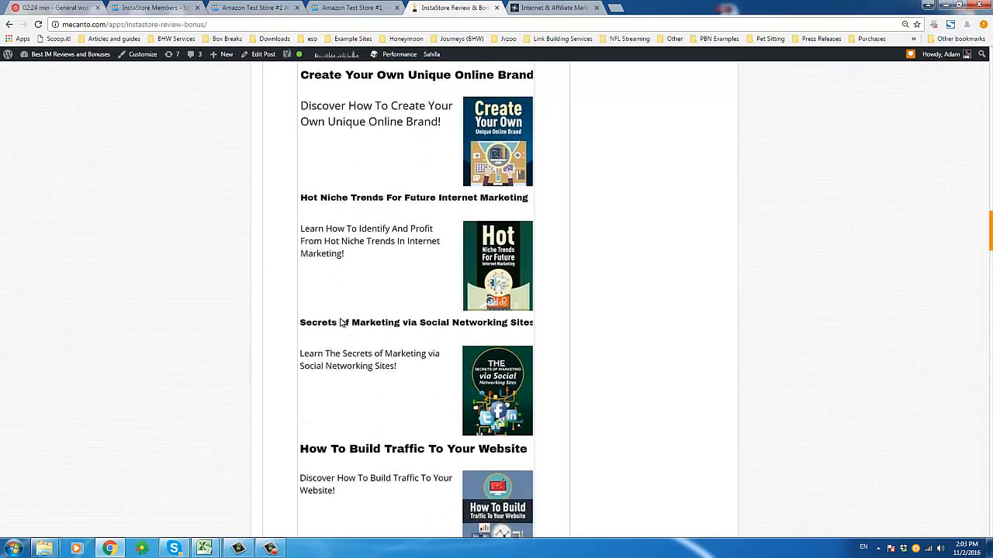
scroll(339, 321, "down", 9)
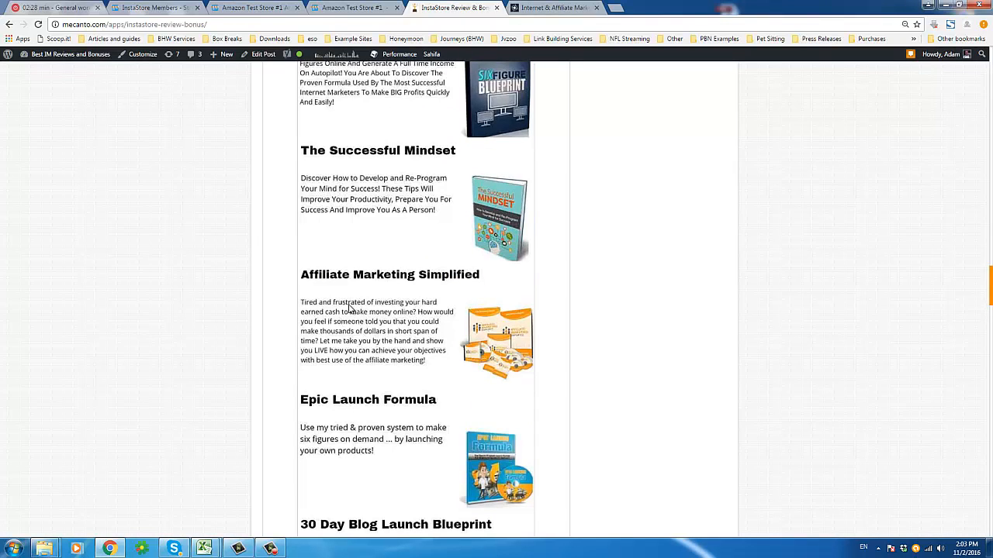
scroll(349, 308, "down", 13)
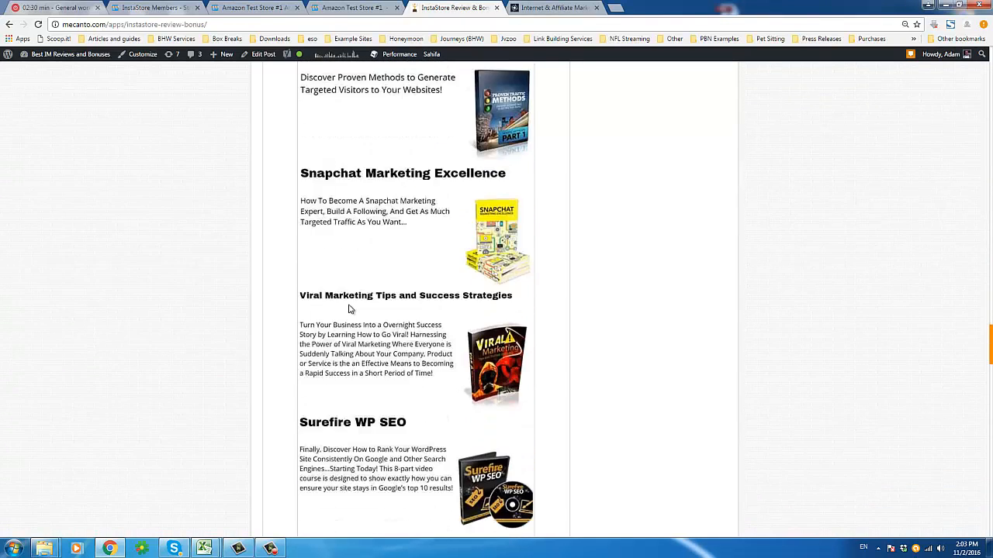
scroll(348, 308, "down", 7)
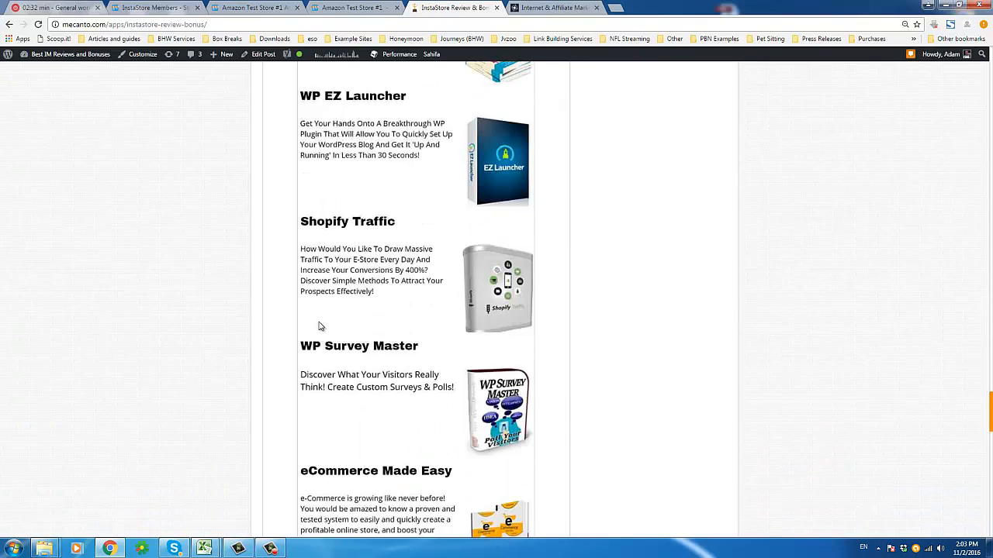
scroll(225, 335, "down", 10)
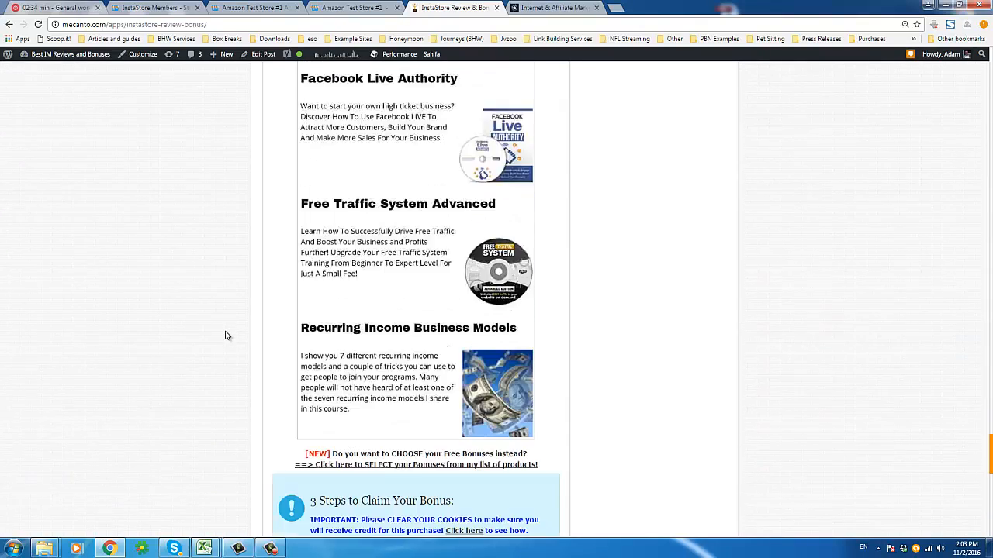
Step: Review the bonus products back up to the BONUS banner and highlight the note about choosing different bonuses from the complete product list
scroll(225, 335, "up", 3)
scroll(224, 335, "up", 1)
scroll(288, 380, "up", 8)
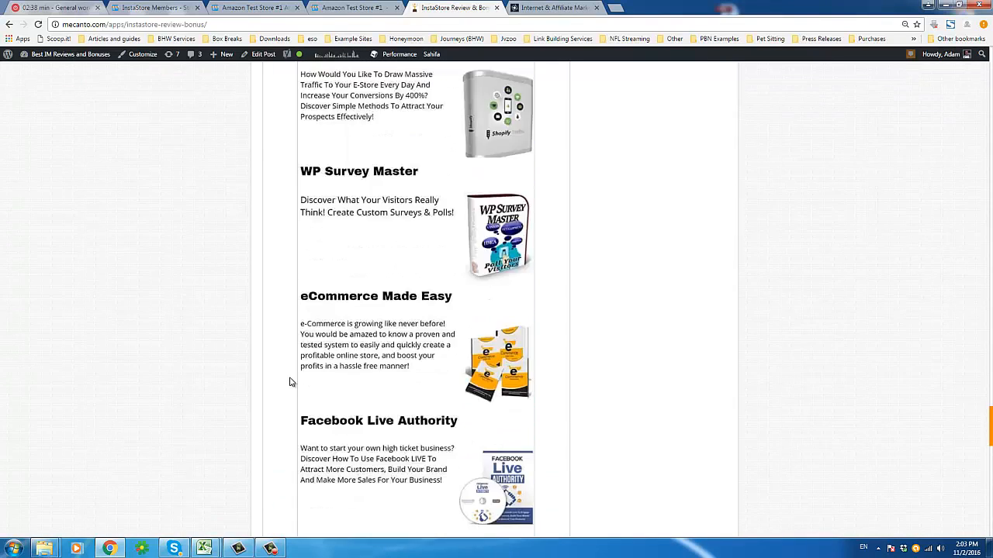
scroll(289, 397, "up", 5)
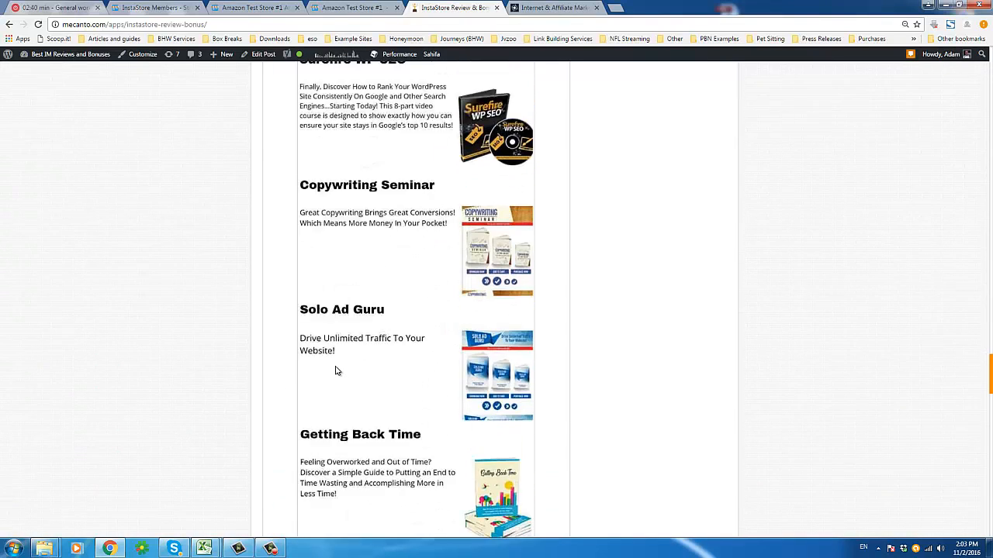
scroll(349, 363, "up", 3)
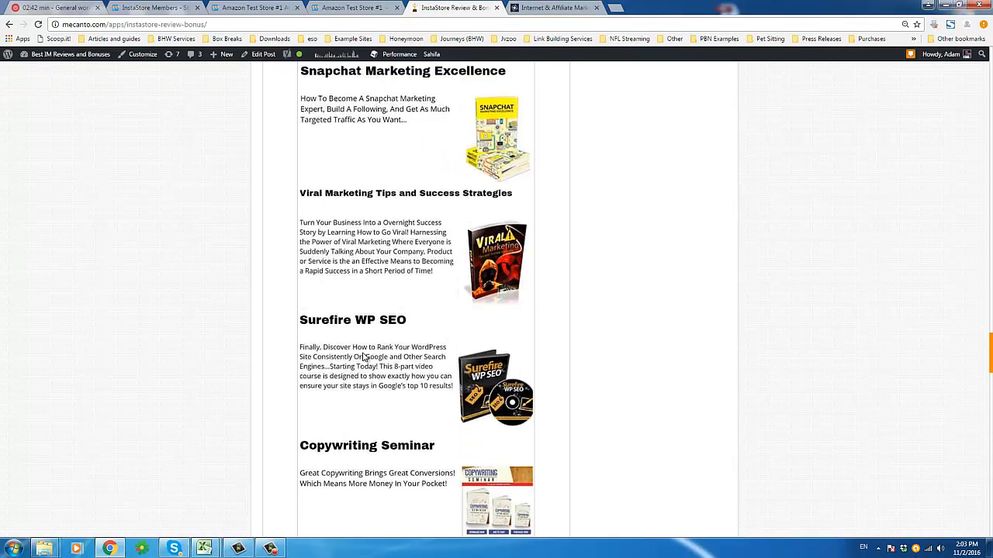
scroll(353, 298, "up", 3)
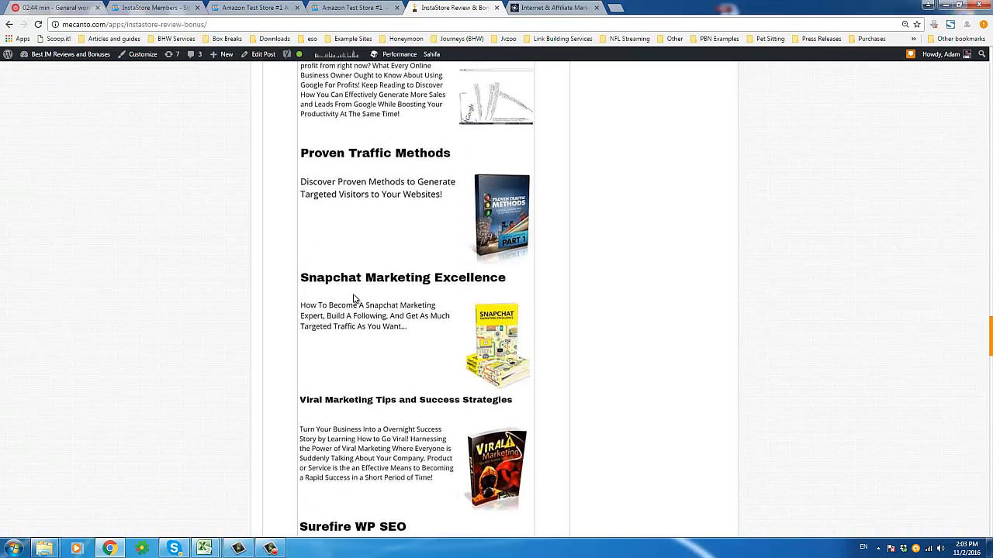
scroll(323, 294, "up", 2)
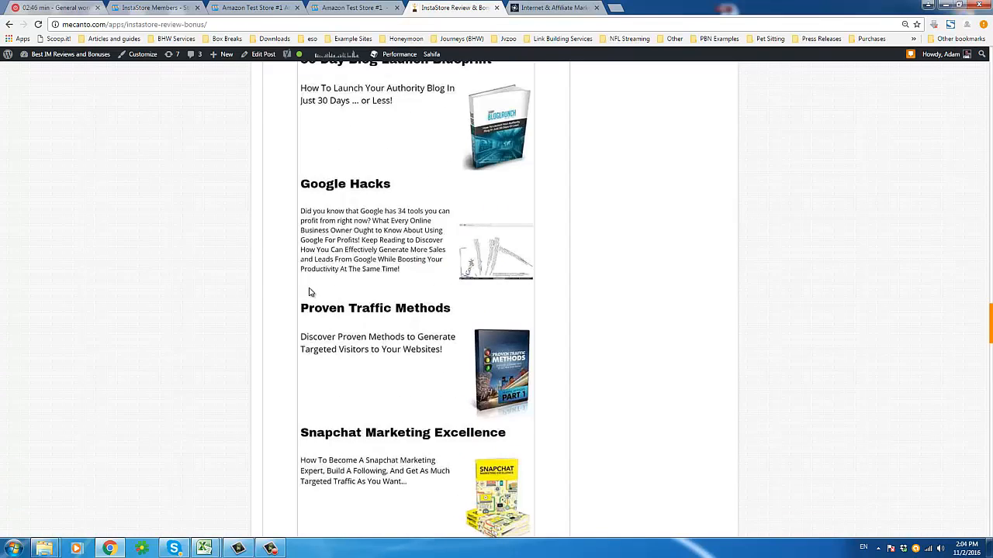
scroll(310, 293, "up", 2)
scroll(314, 363, "up", 2)
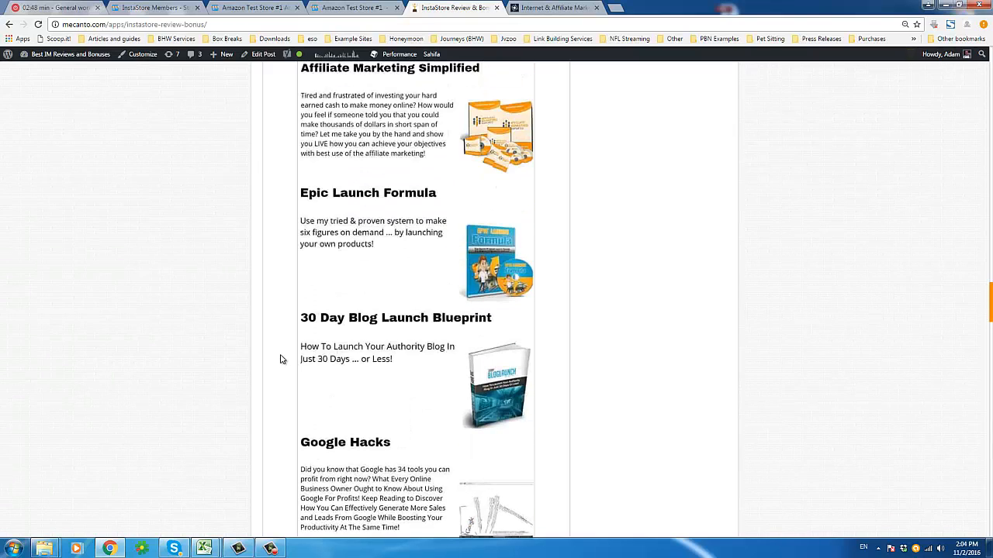
scroll(283, 361, "up", 2)
scroll(310, 358, "up", 2)
scroll(323, 359, "up", 12)
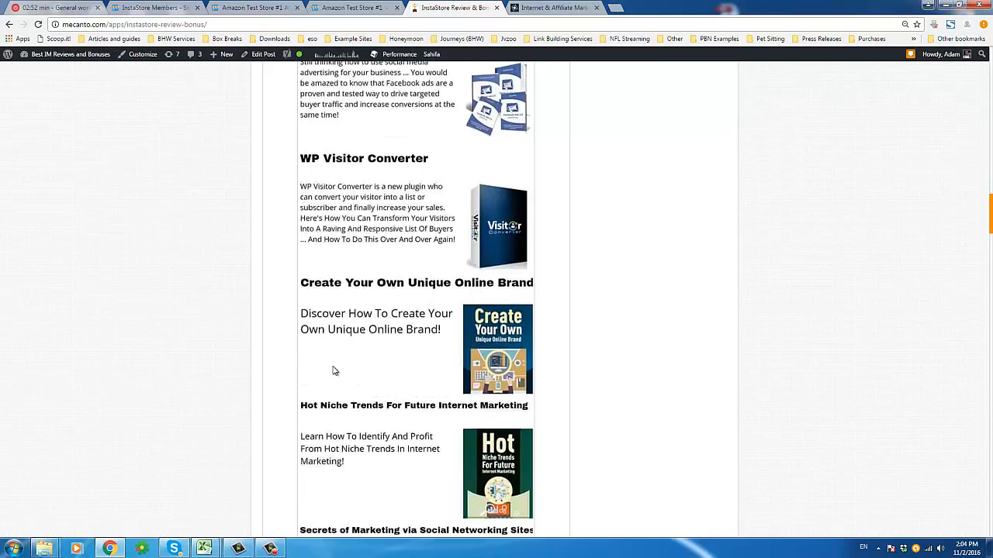
scroll(333, 370, "up", 3)
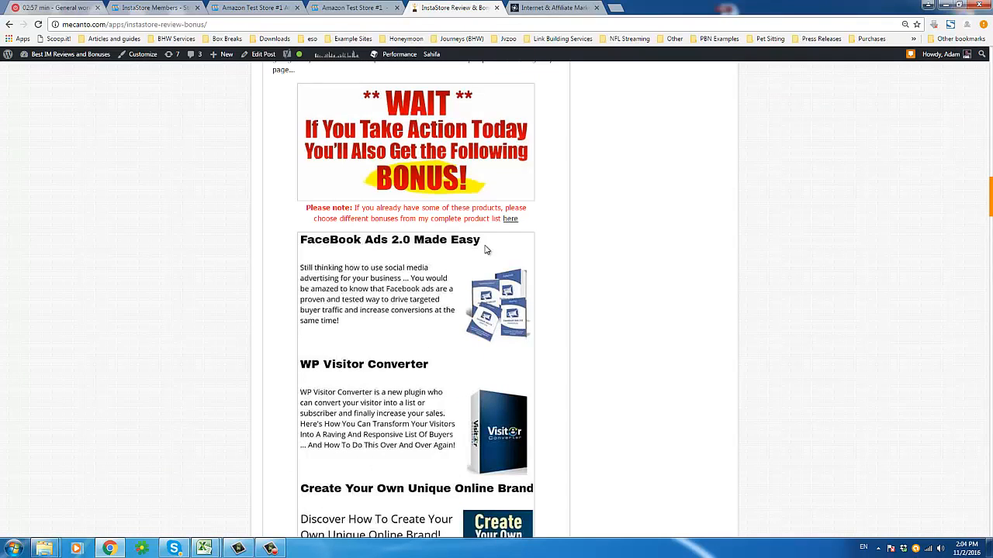
left_click_drag(518, 218, 455, 227)
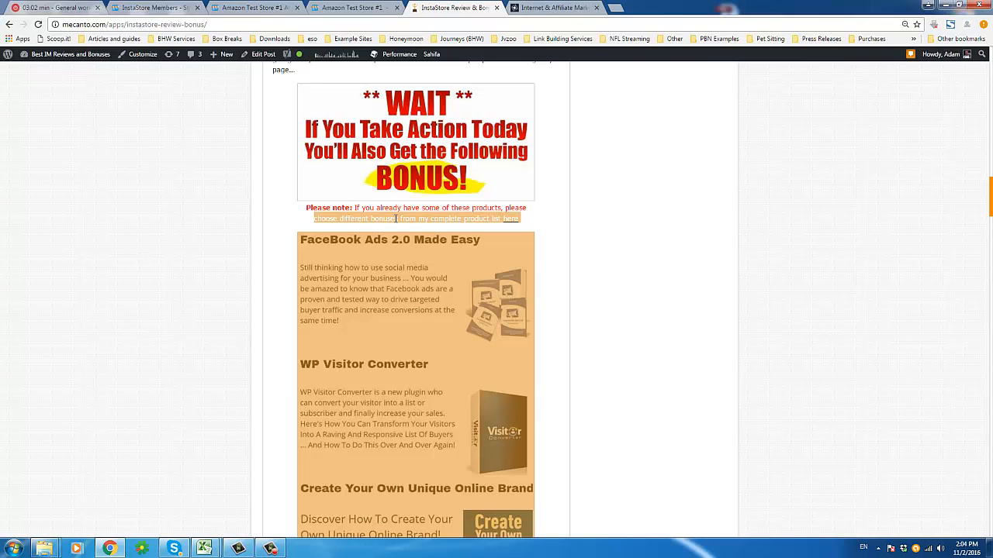
left_click(608, 266)
Step: Go through the bonus list again down to the bonus selection link and the 3 Steps to Claim Your Bonus box
scroll(435, 390, "down", 8)
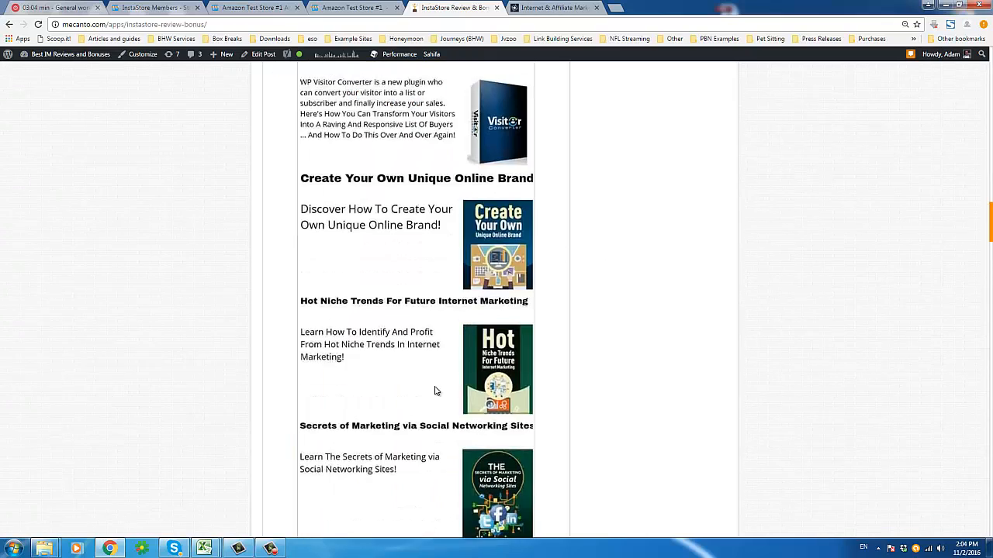
scroll(435, 390, "down", 12)
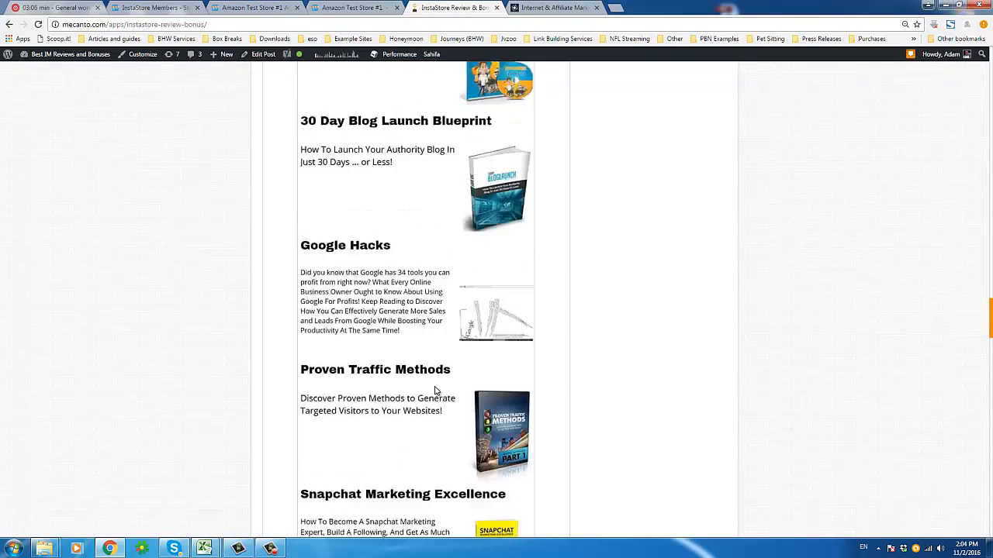
scroll(435, 390, "down", 4)
scroll(435, 390, "up", 1)
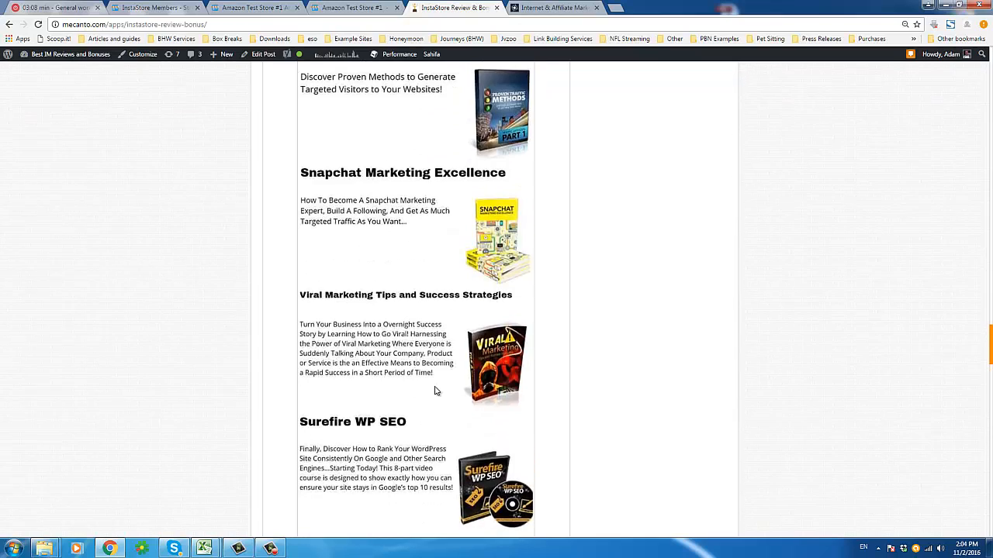
scroll(417, 403, "down", 6)
scroll(392, 421, "down", 8)
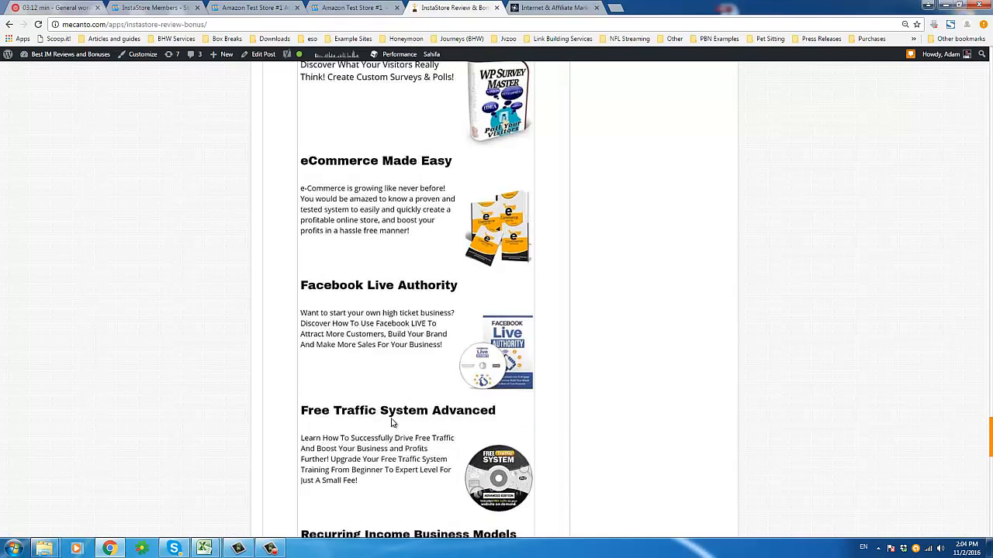
scroll(392, 422, "down", 4)
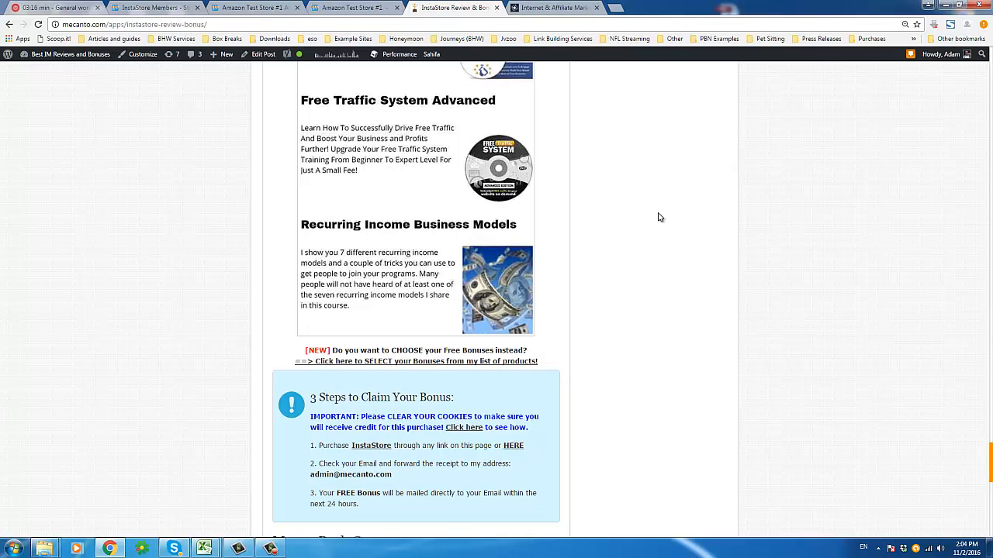
scroll(530, 299, "up", 1)
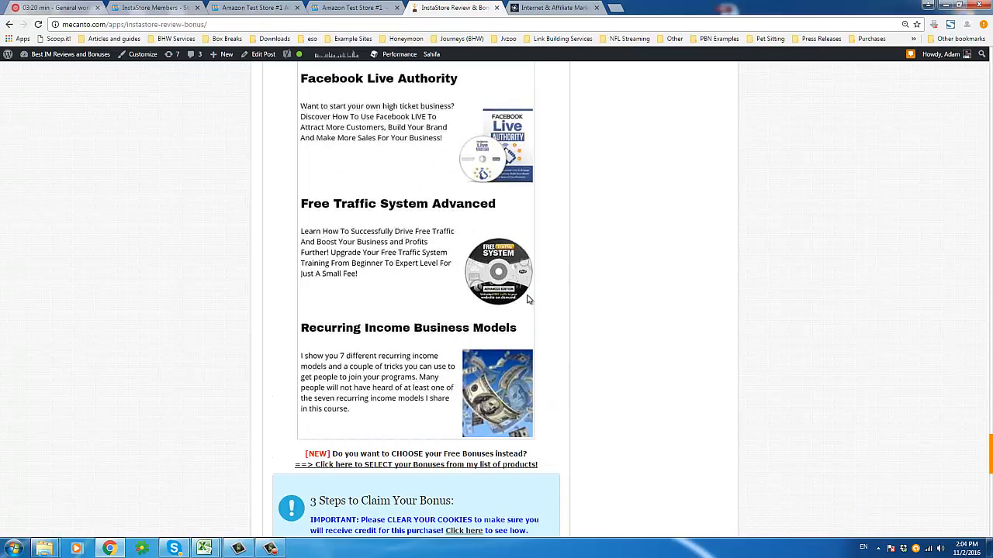
Step: Return to the Amazon Test Store storefront and highlight the title of the Hyperkin RetroN 3 Video Game System listing
left_click(363, 10)
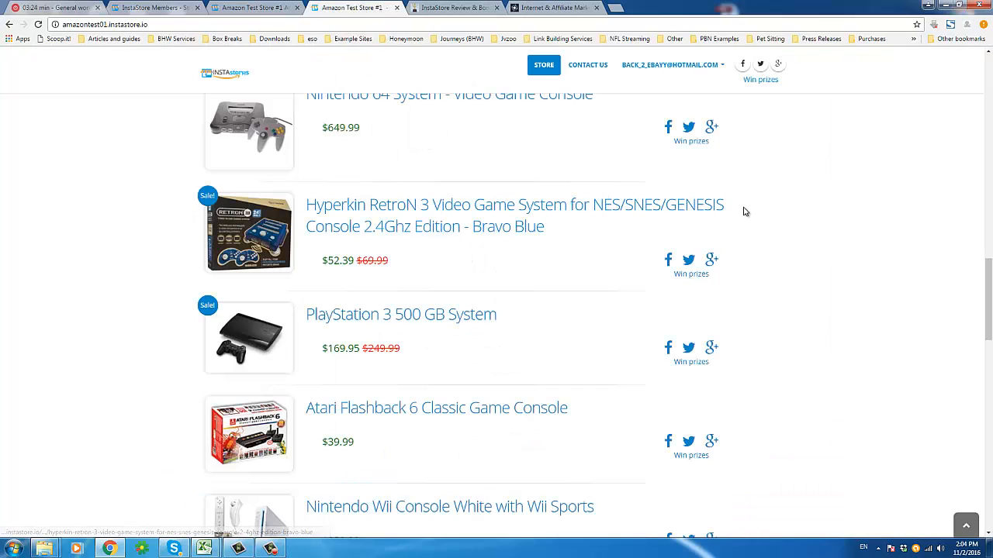
left_click_drag(718, 205, 756, 225)
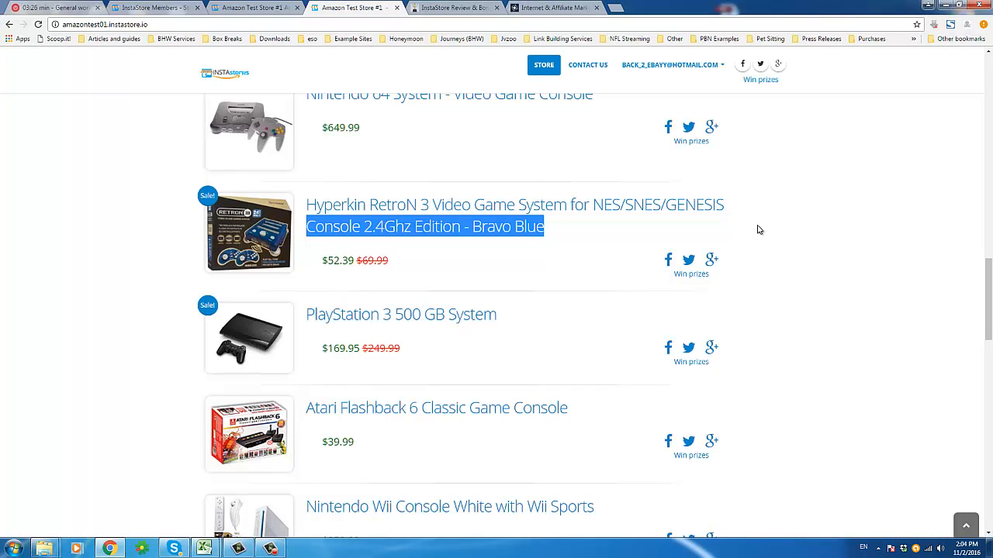
left_click(758, 230)
triple_click(756, 228)
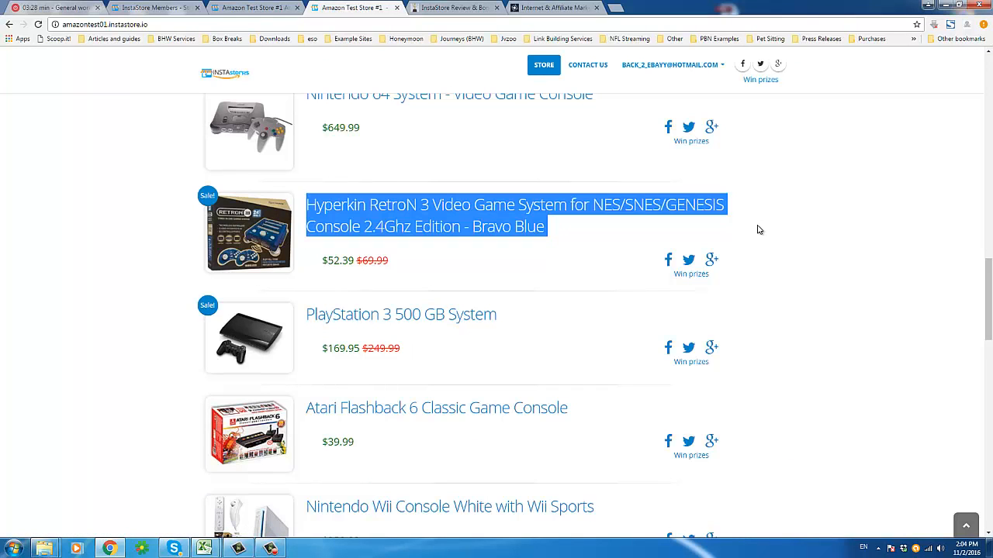
left_click(770, 217)
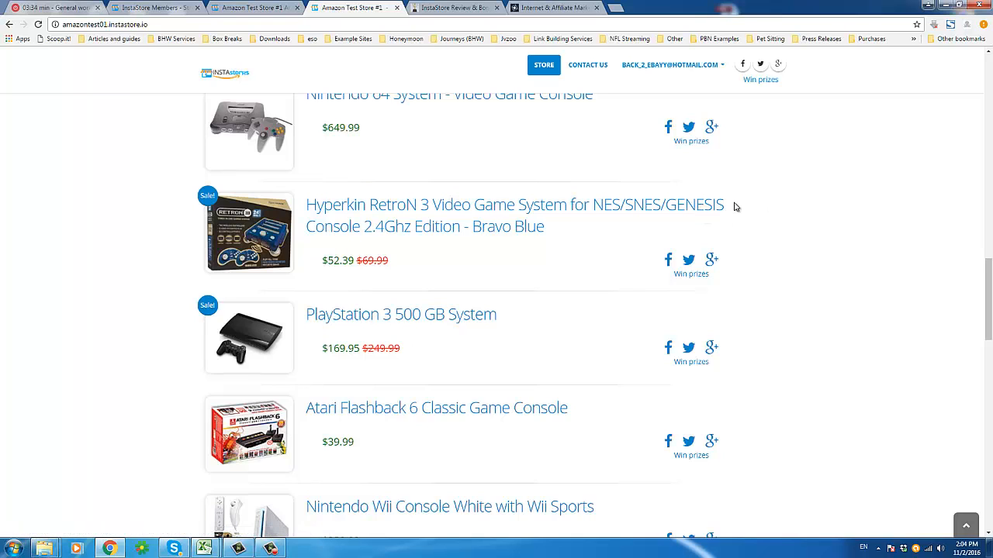
left_click_drag(734, 206, 735, 221)
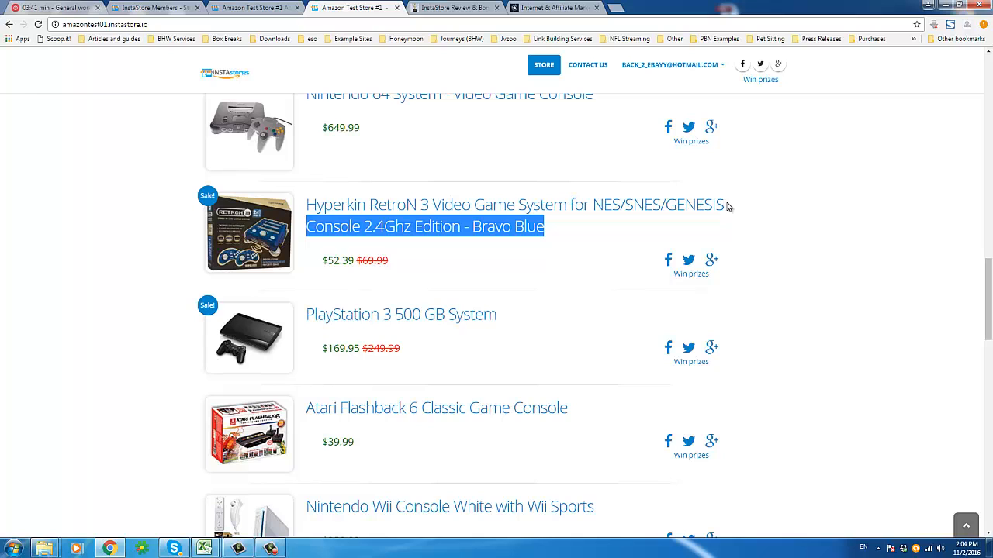
triple_click(733, 208)
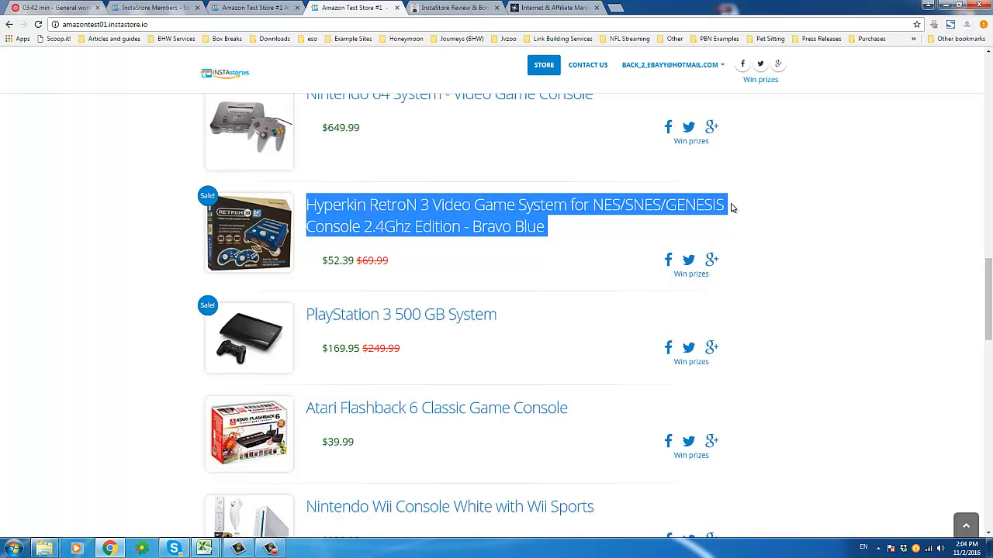
left_click(734, 223)
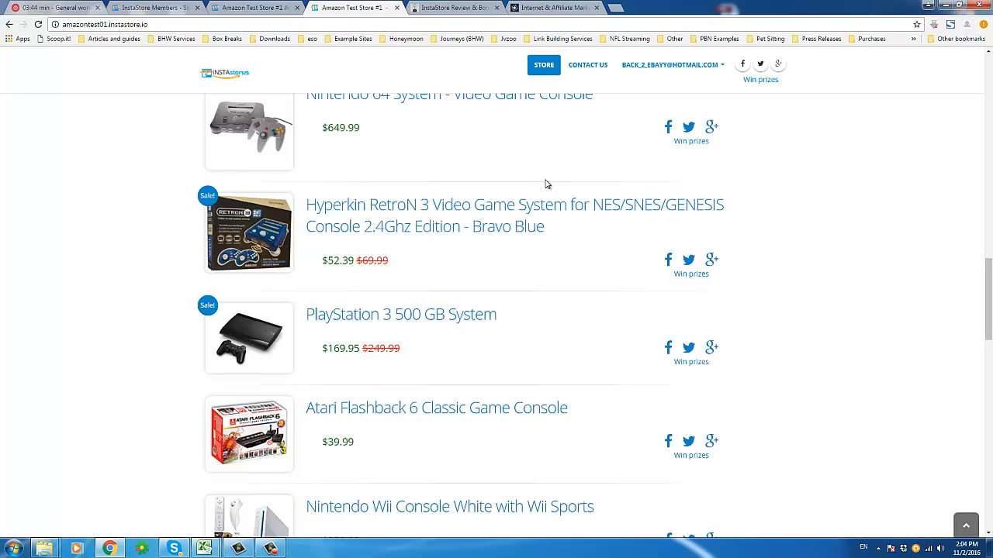
Step: Return to the store's admin Prizes page and examine the Opened Requests and Closed Requests sections
left_click(256, 7)
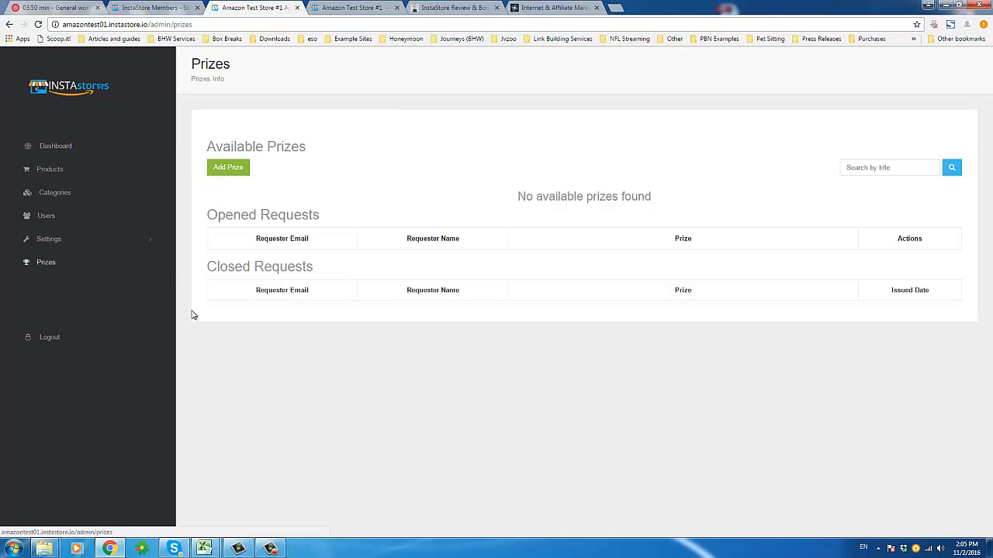
double_click(225, 263)
left_click_drag(225, 262, 375, 256)
double_click(290, 266)
triple_click(238, 217)
left_click(365, 267)
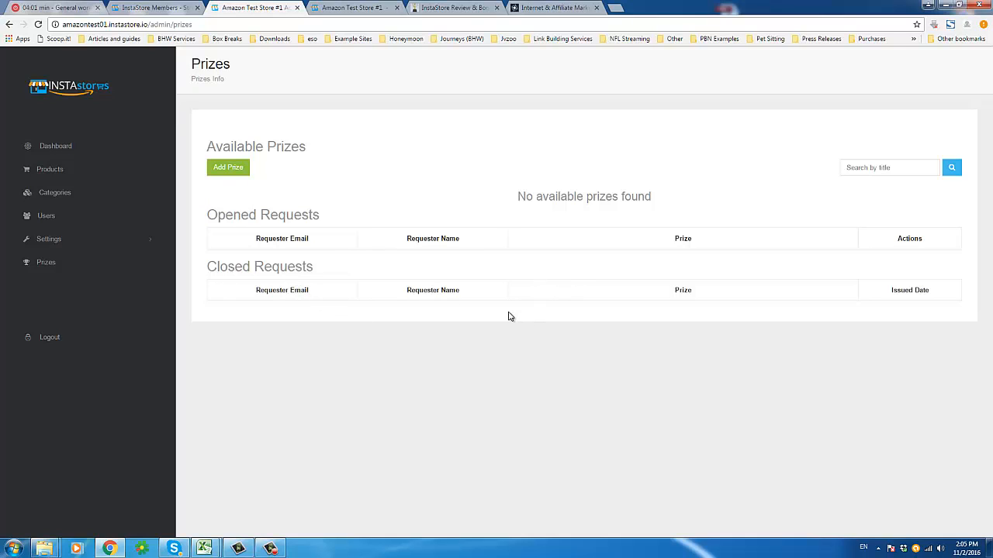
left_click(270, 548)
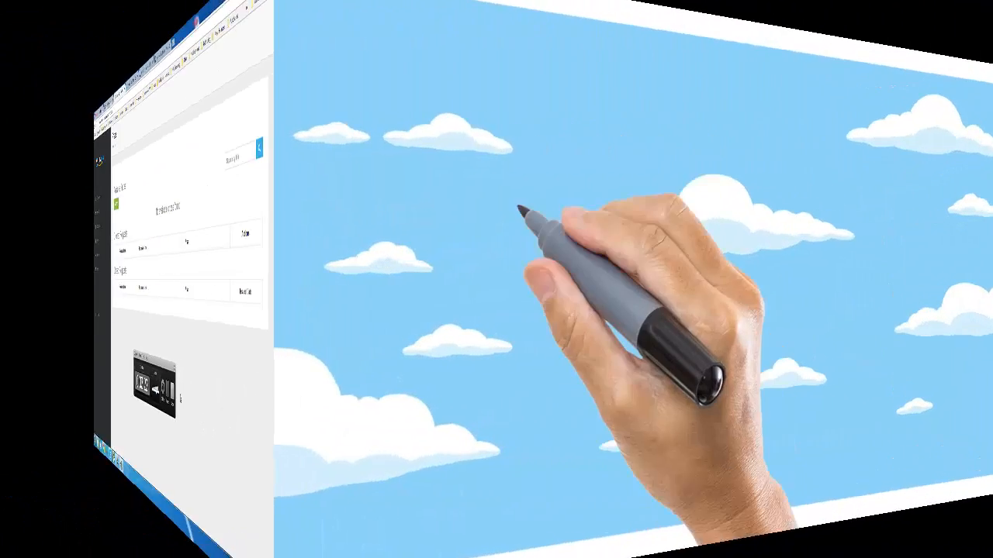